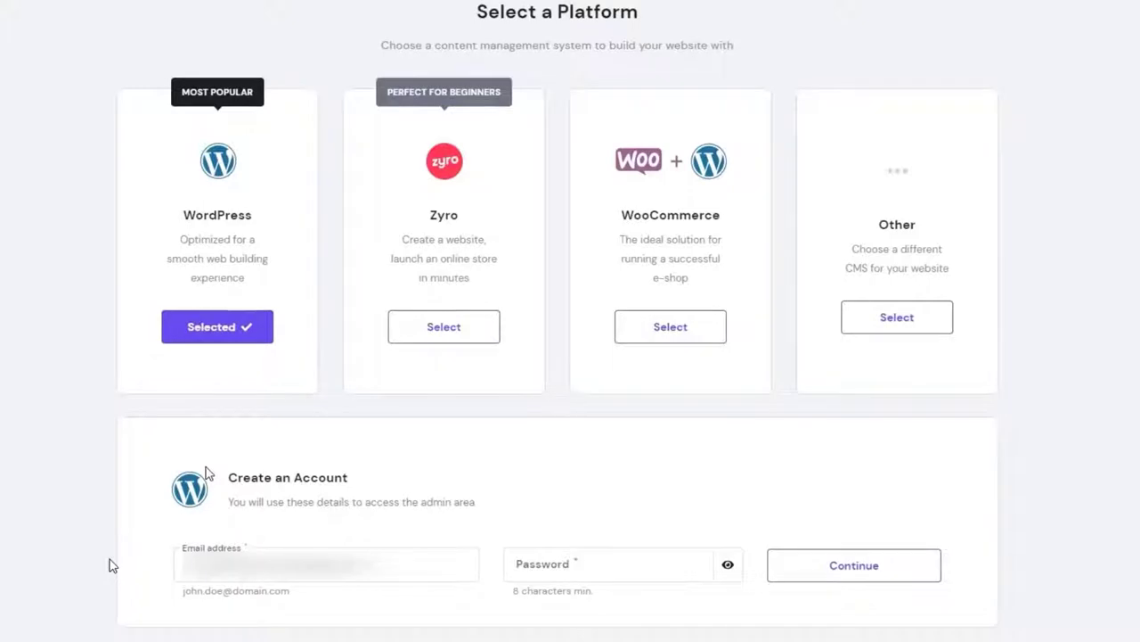
Enter the password for the WordPress admin account and complete the website setup.
{"action": "key", "text": "Tab"}
{"action": "key", "text": "ctrl+v"}
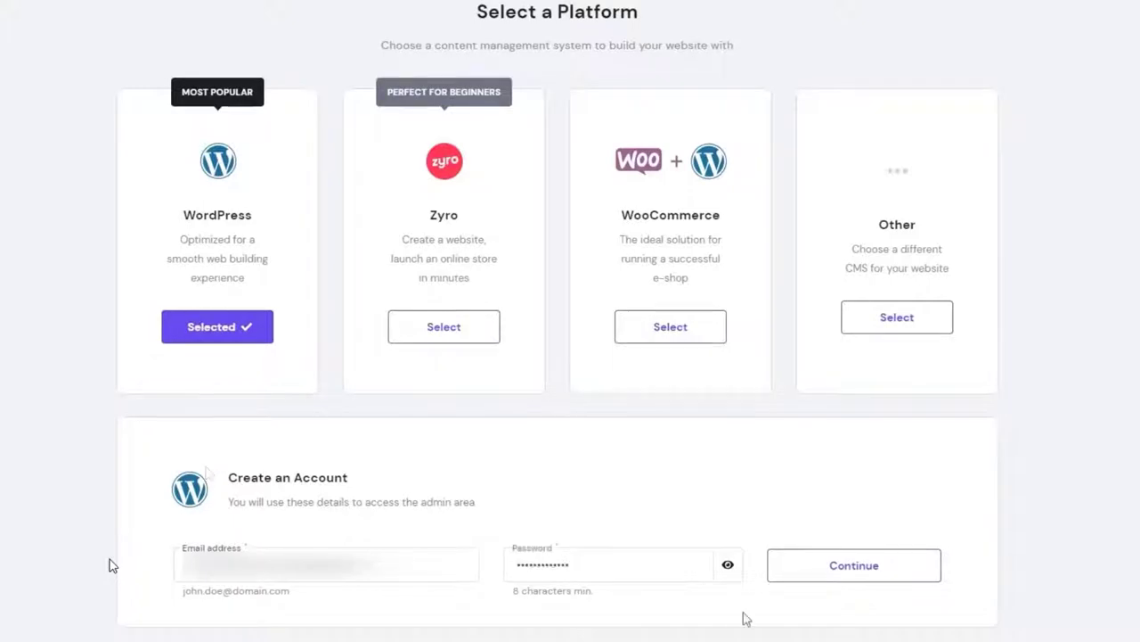
{"action": "left_click", "coordinate": [865, 573]}
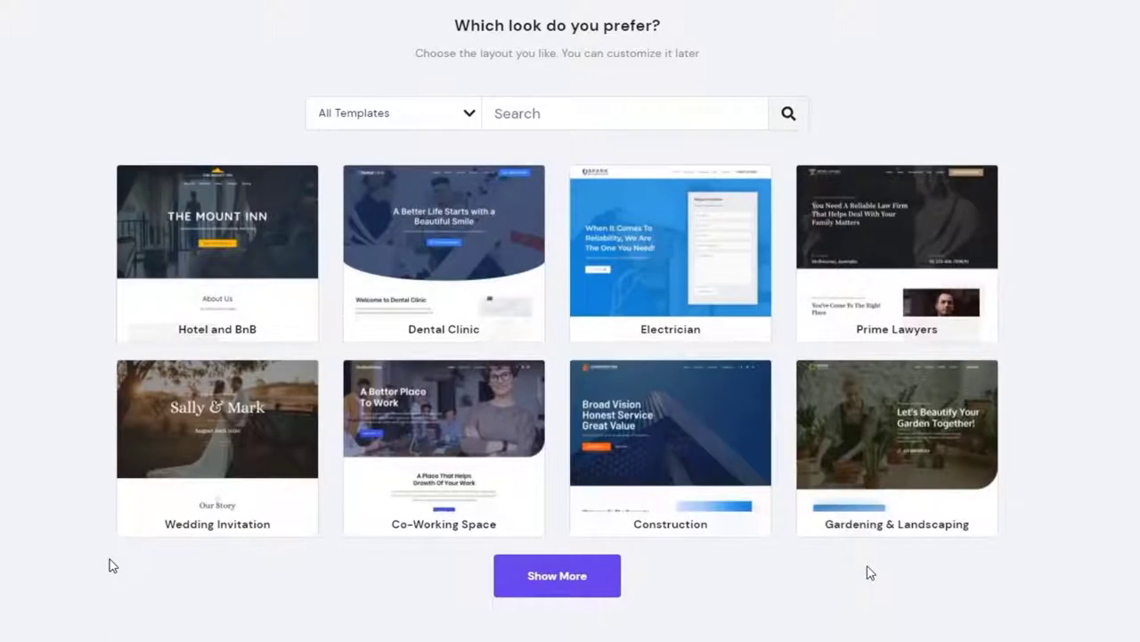
{"action": "left_click", "coordinate": [552, 487]}
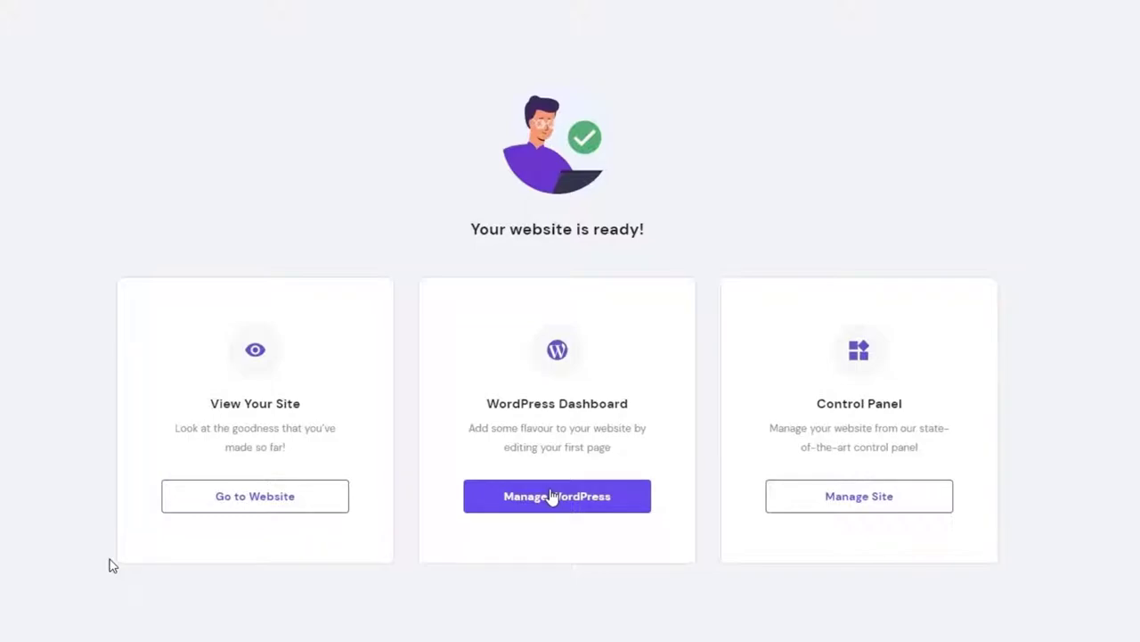
Open the site's hosting management, complete the academytutorlal.online registration with the contact details, and continue to the control panel.
{"action": "left_click", "coordinate": [821, 508]}
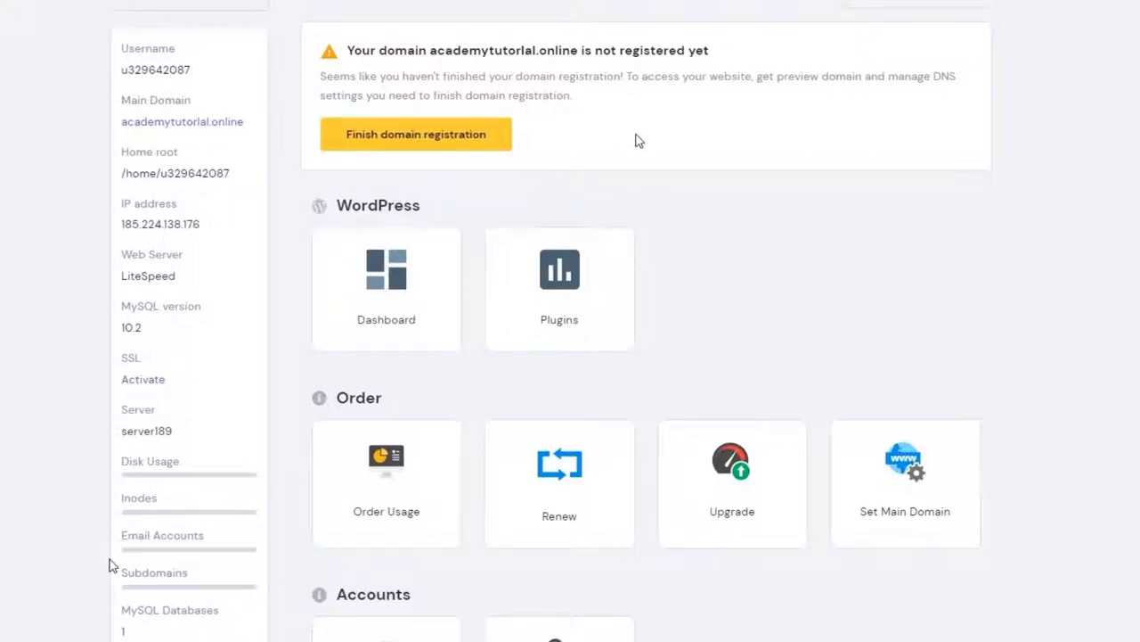
{"action": "left_click", "coordinate": [476, 144]}
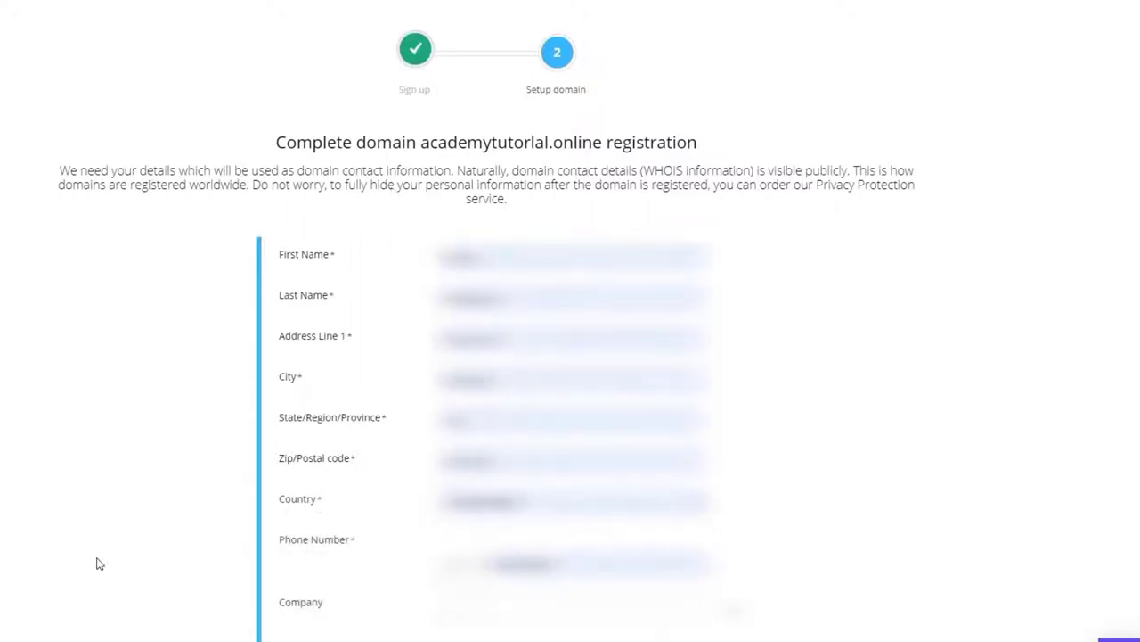
{"action": "left_click", "coordinate": [663, 586]}
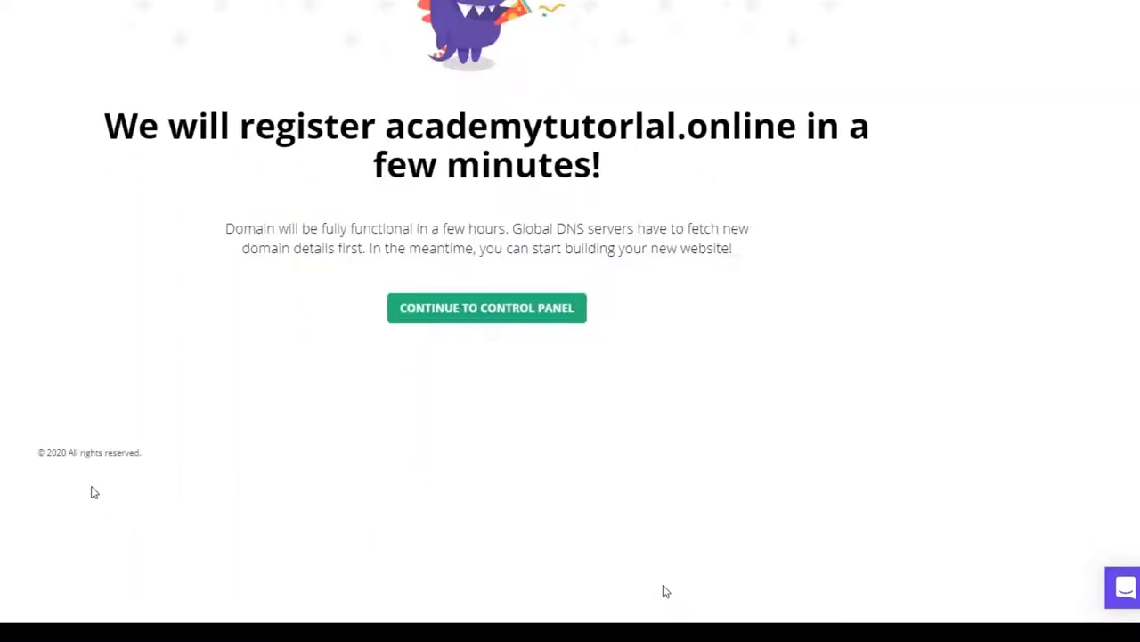
{"action": "left_click", "coordinate": [510, 317]}
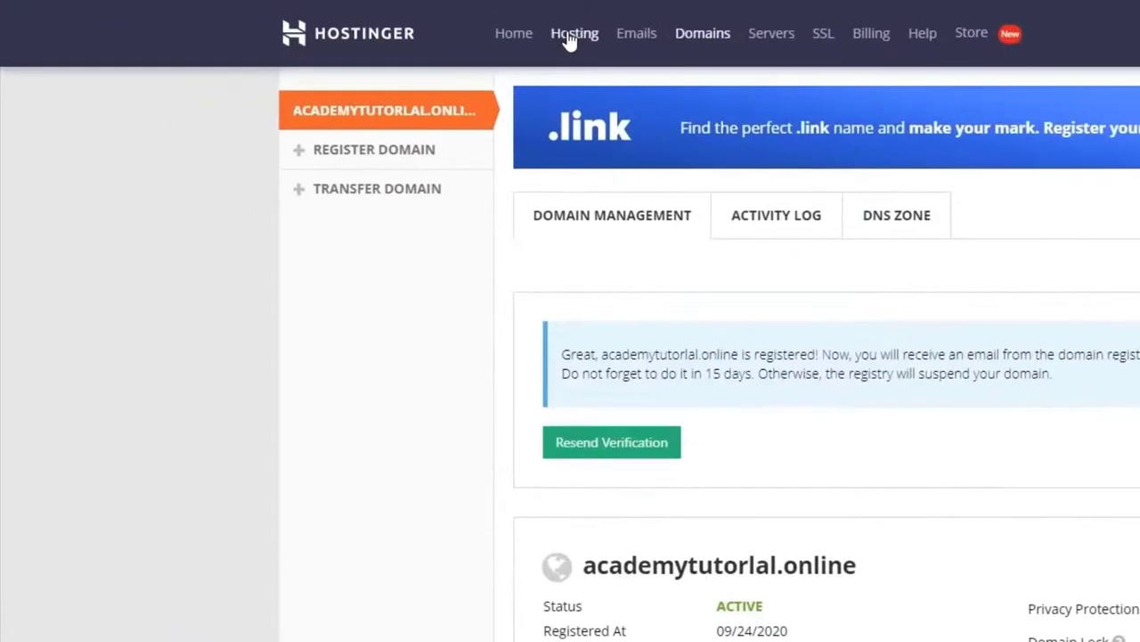
Open the hosting management of academytutorlal.online, then set up and install its SSL certificate.
{"action": "left_click", "coordinate": [571, 41]}
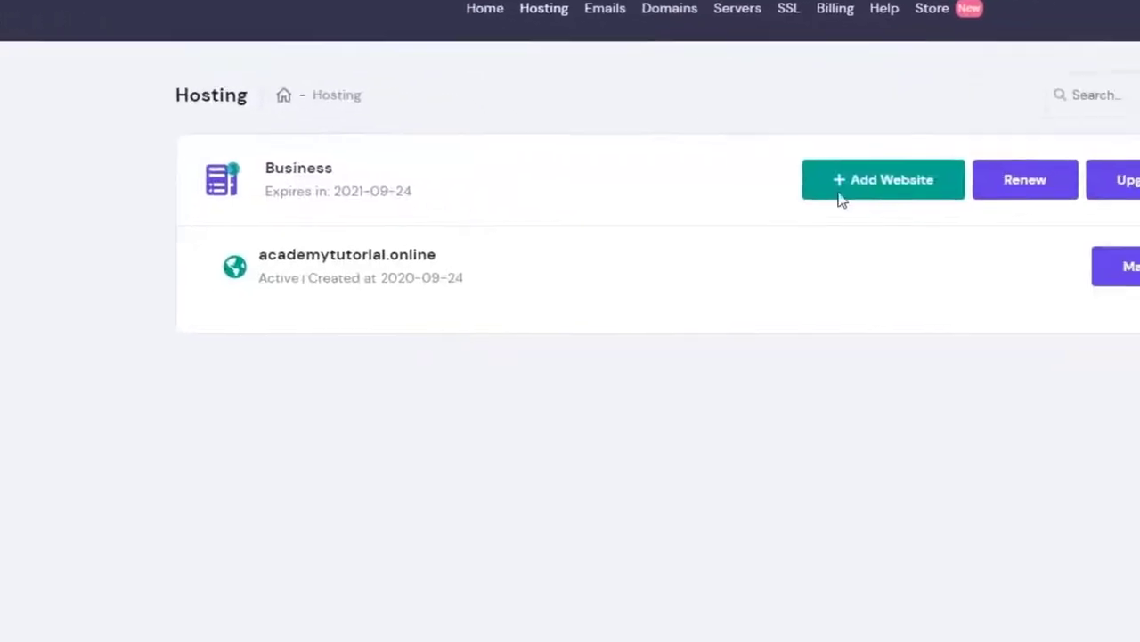
{"action": "left_click", "coordinate": [937, 250]}
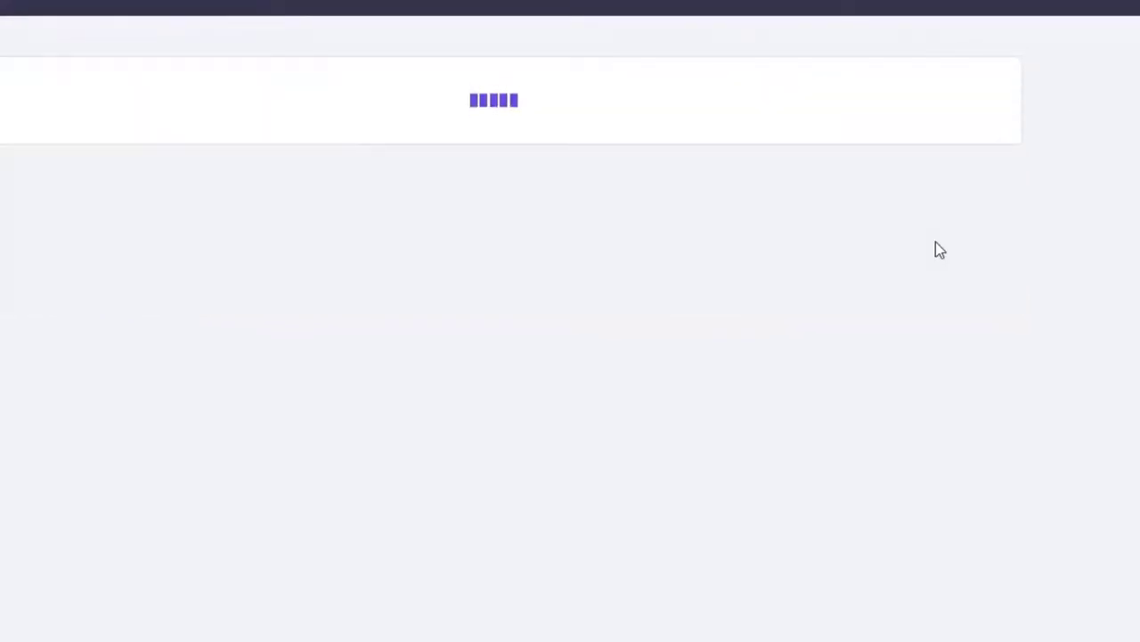
{"action": "scroll", "coordinate": [848, 187], "scroll_direction": "down", "scroll_amount": 12}
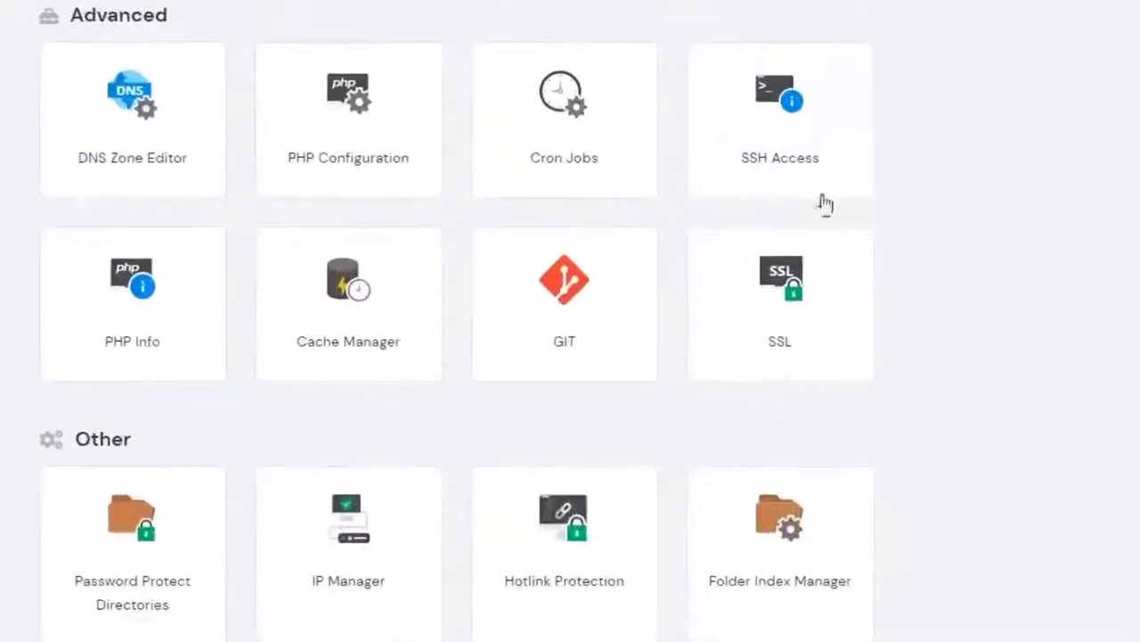
{"action": "left_click", "coordinate": [799, 301]}
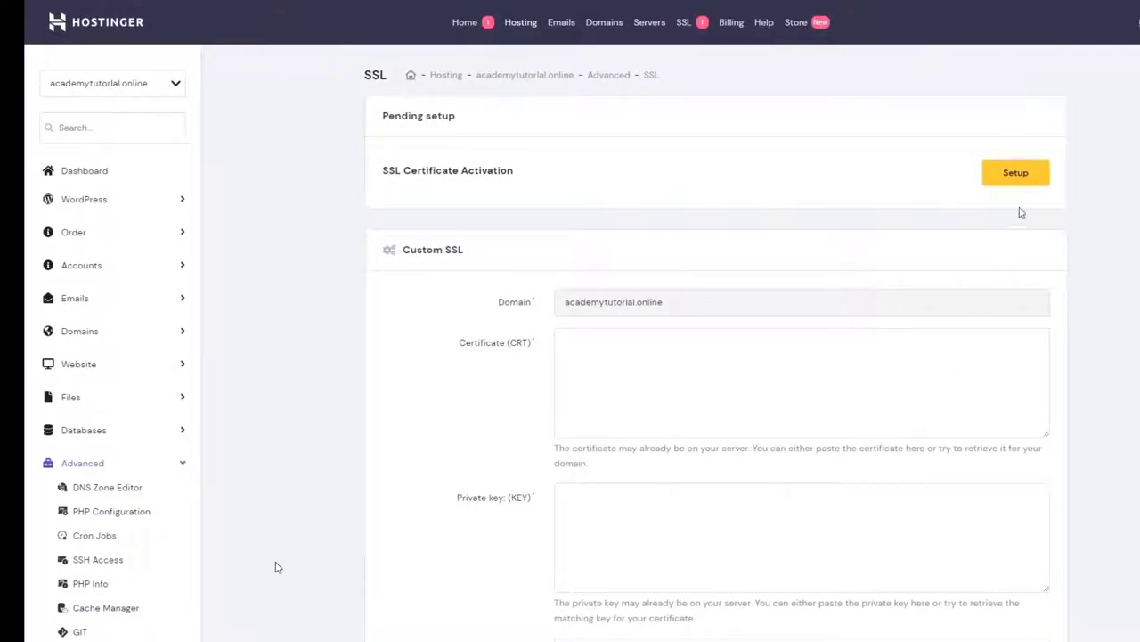
{"action": "left_click", "coordinate": [1034, 178]}
{"action": "left_click", "coordinate": [629, 378]}
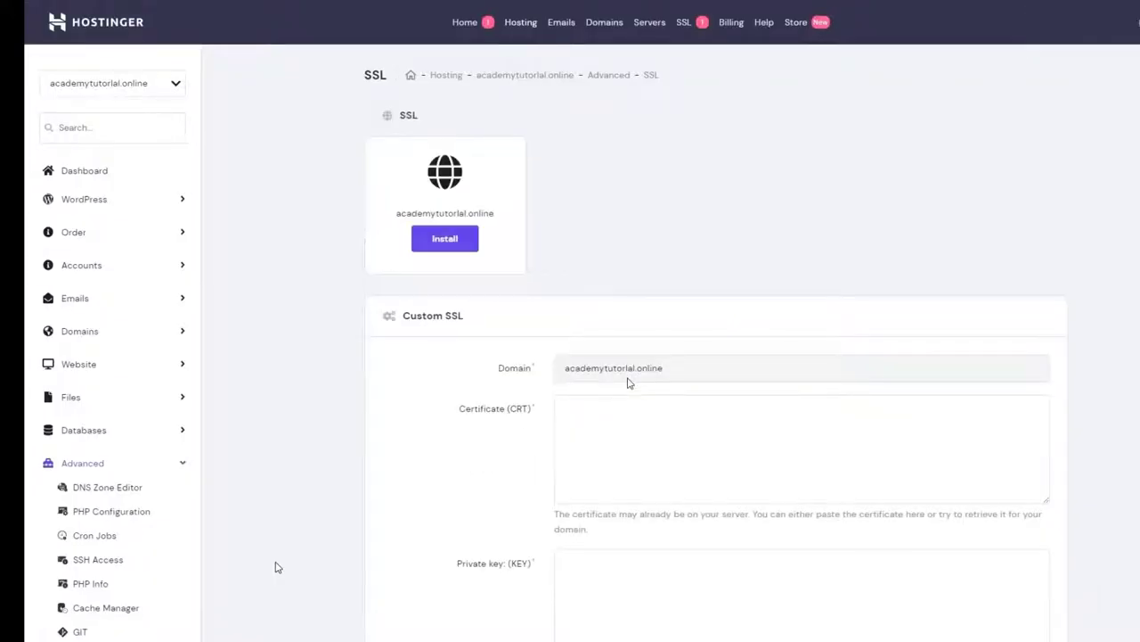
{"action": "left_click", "coordinate": [456, 242]}
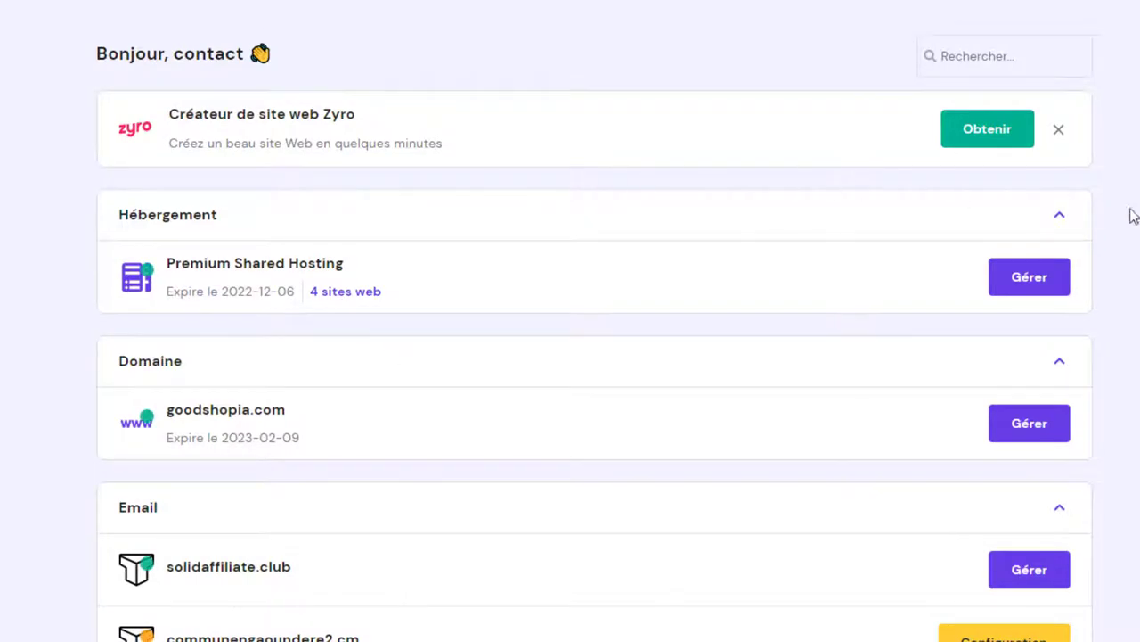
Open the Premium Shared Hosting account and switch to the solidaffiliate.club website.
{"action": "left_click", "coordinate": [1031, 284]}
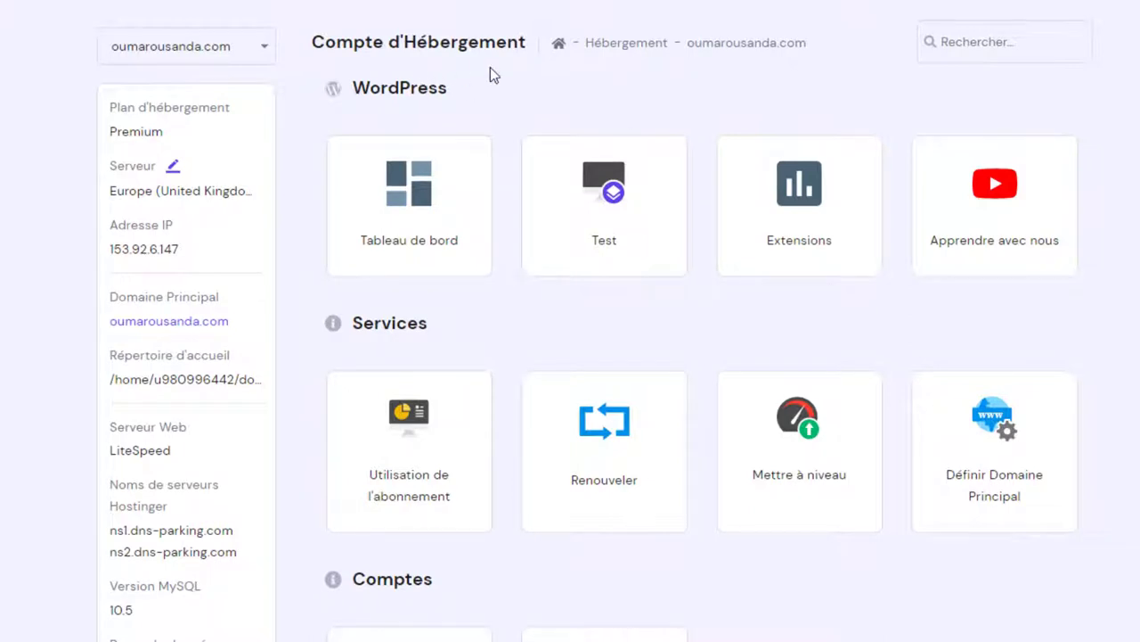
{"action": "left_click", "coordinate": [262, 49]}
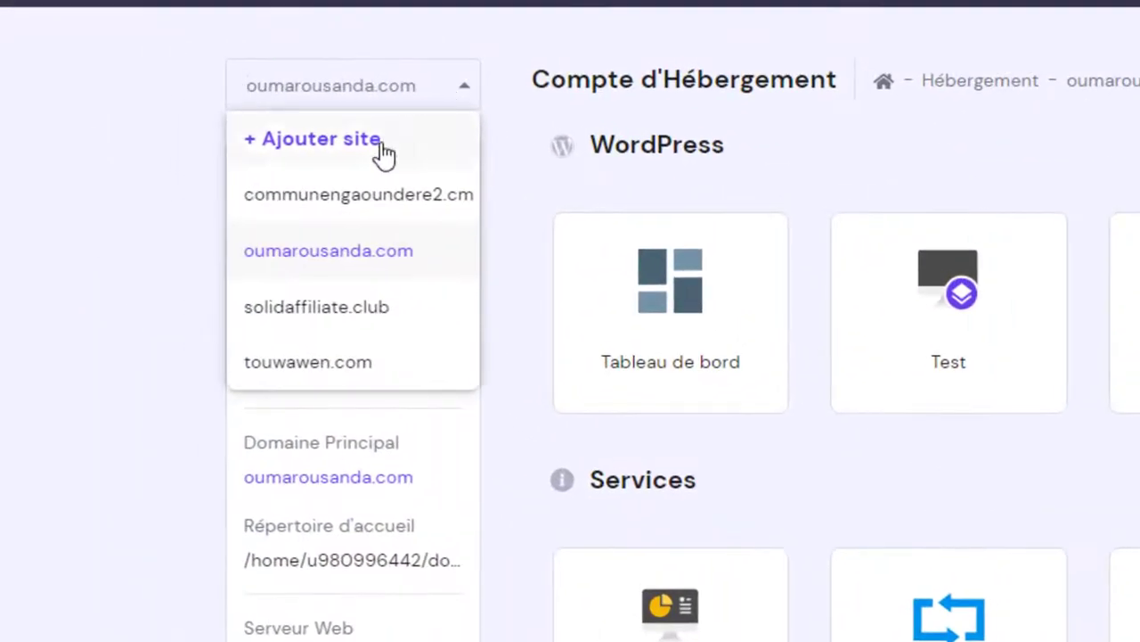
{"action": "left_click", "coordinate": [326, 310]}
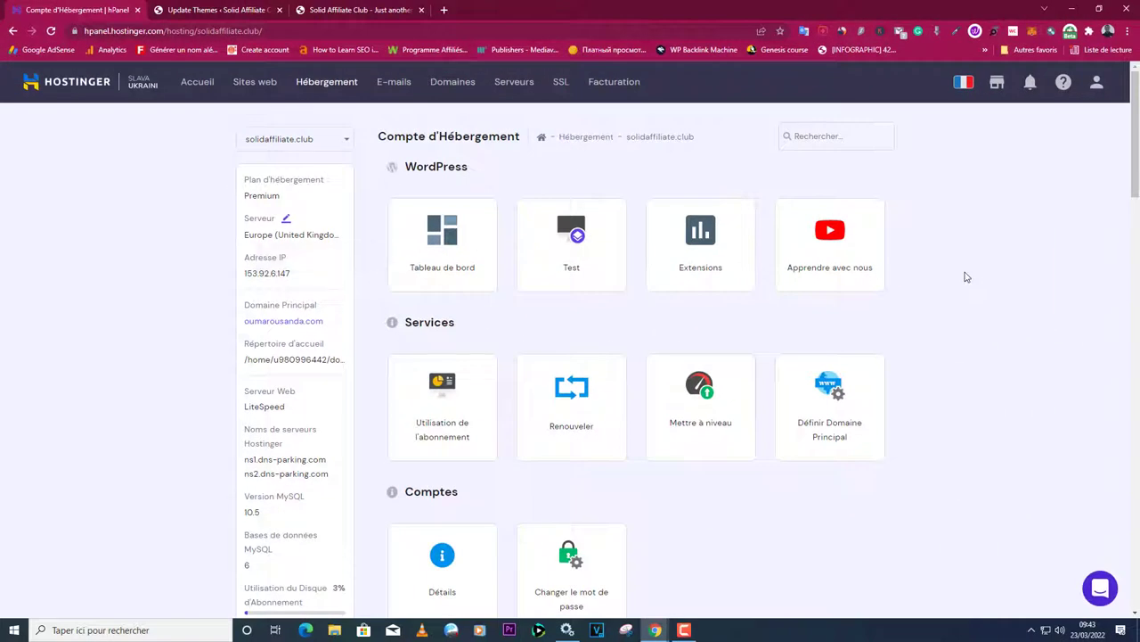
Review the WordPress settings of solidaffiliate.club and open its WordPress admin area for editing.
{"action": "left_click", "coordinate": [439, 249]}
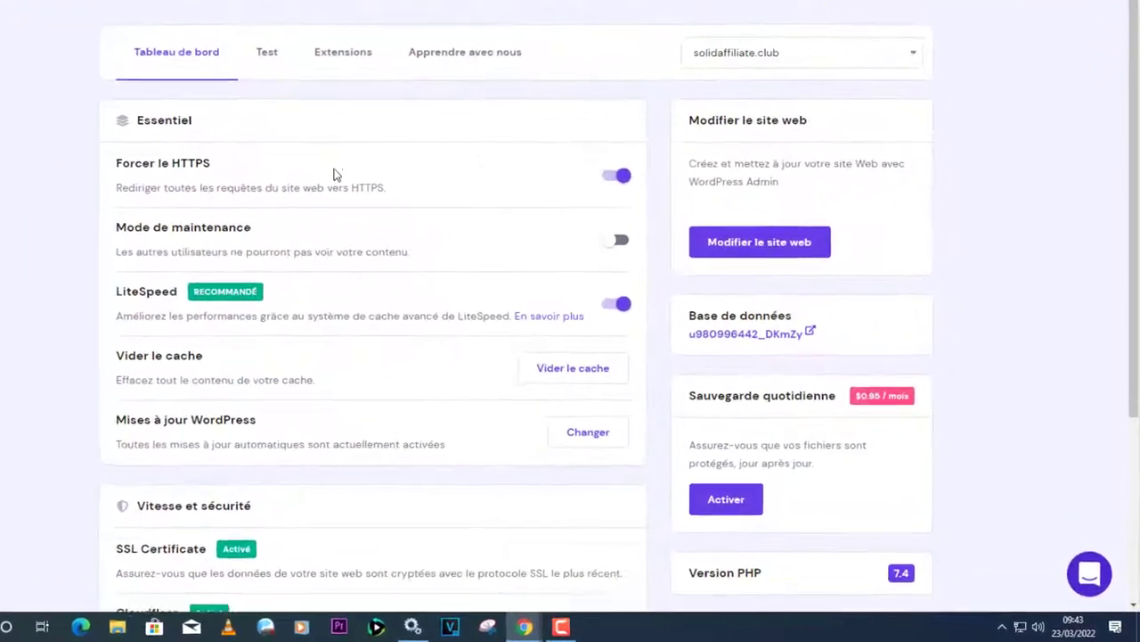
{"action": "scroll", "coordinate": [407, 186], "scroll_direction": "down", "scroll_amount": 3}
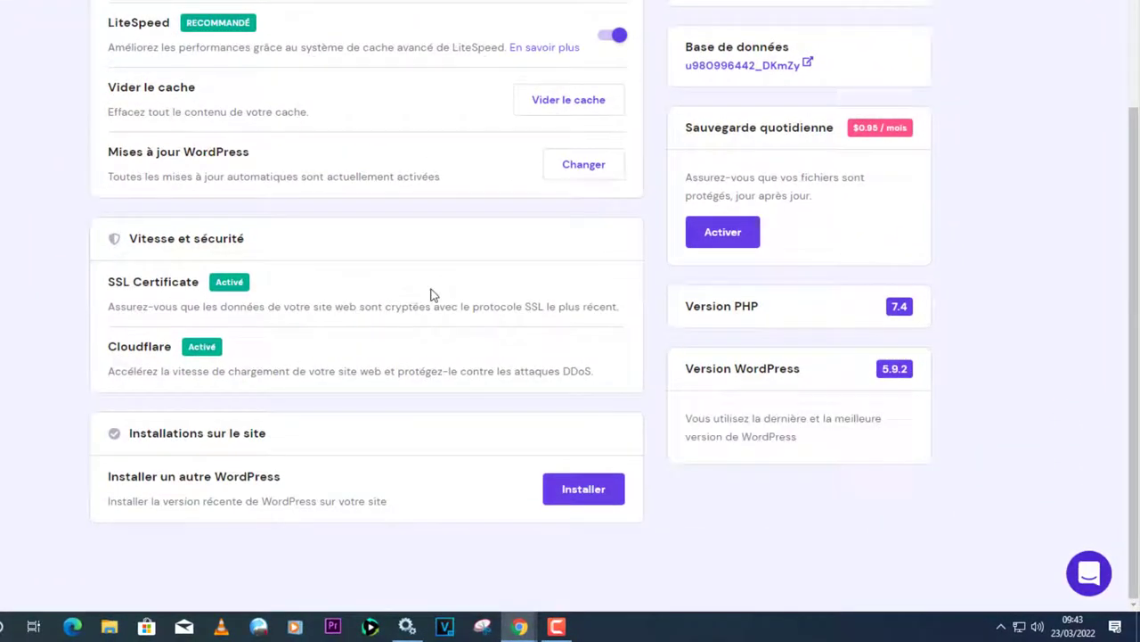
{"action": "scroll", "coordinate": [431, 294], "scroll_direction": "up", "scroll_amount": 3}
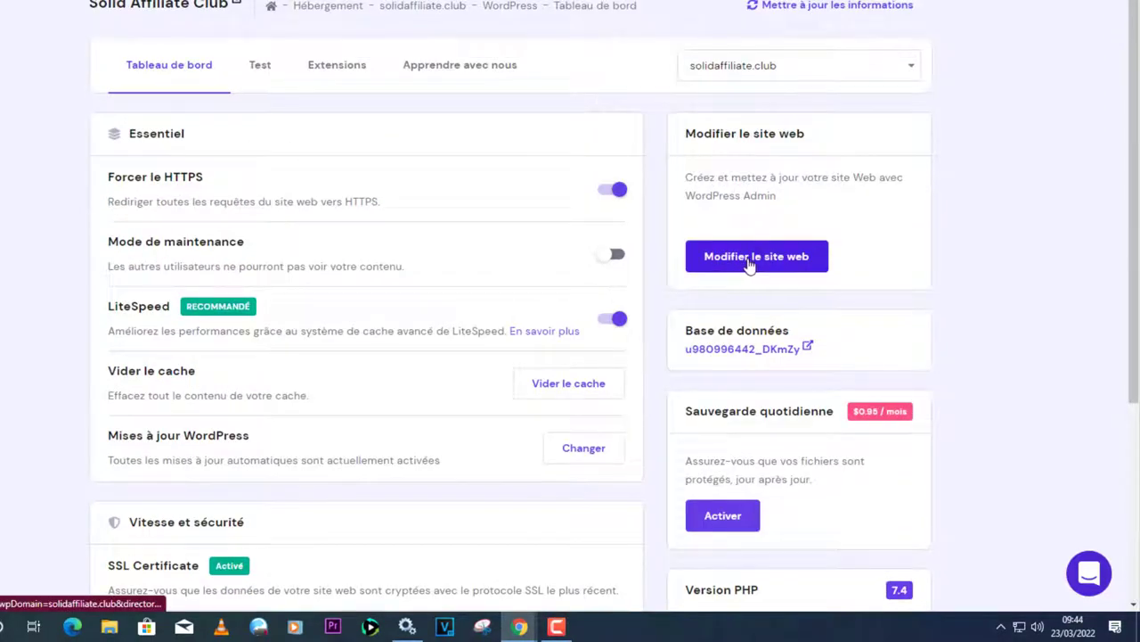
{"action": "left_click", "coordinate": [738, 268]}
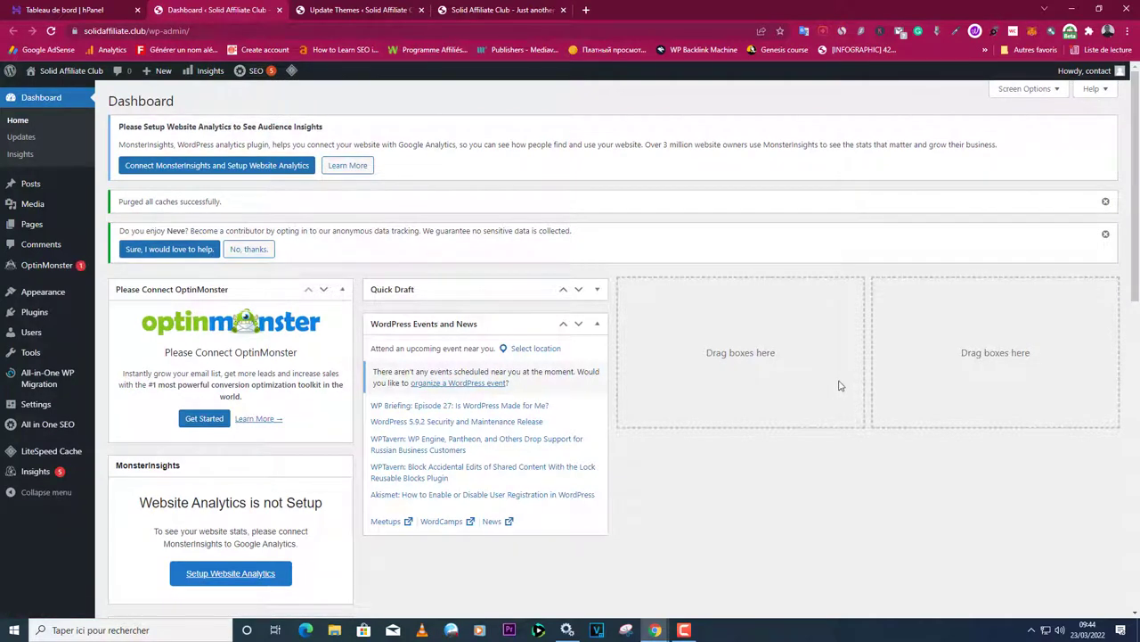
Open the live Solid Affiliate Club site in a separate tab and view its home page.
{"action": "scroll", "coordinate": [838, 385], "scroll_direction": "down", "scroll_amount": 10}
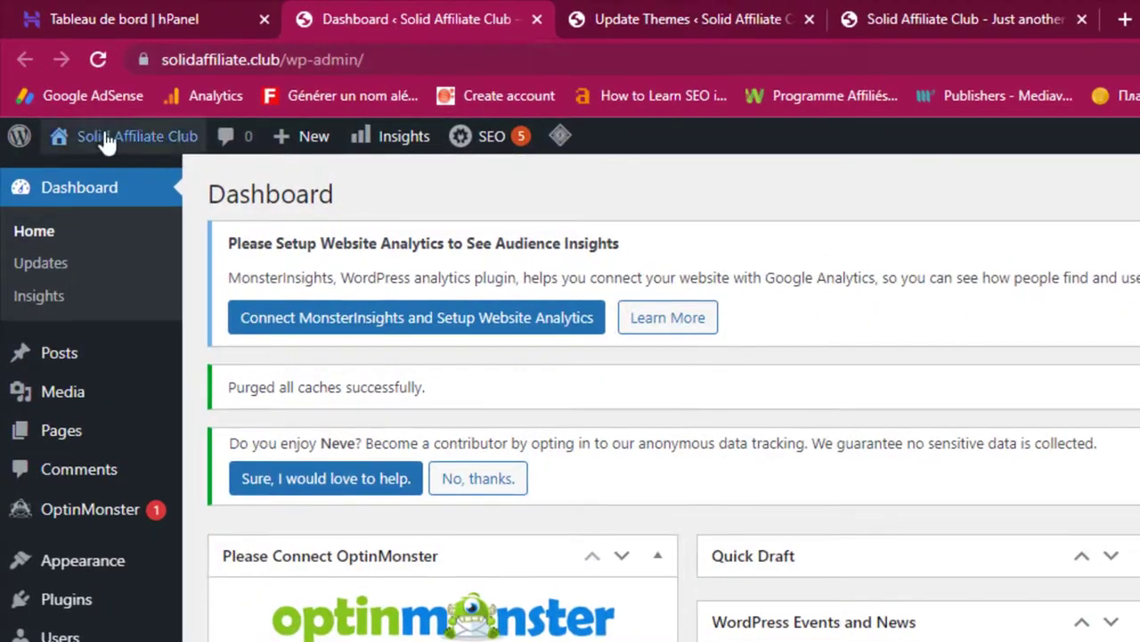
{"action": "mouse_move", "coordinate": [54, 71]}
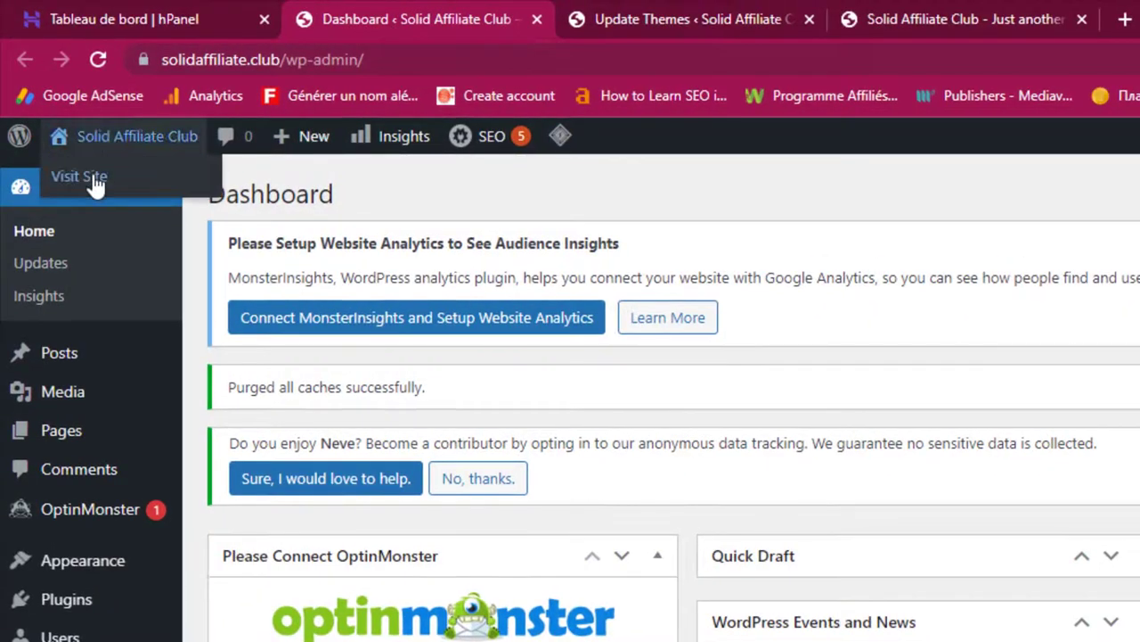
{"action": "right_click", "coordinate": [50, 95]}
{"action": "left_click", "coordinate": [117, 191]}
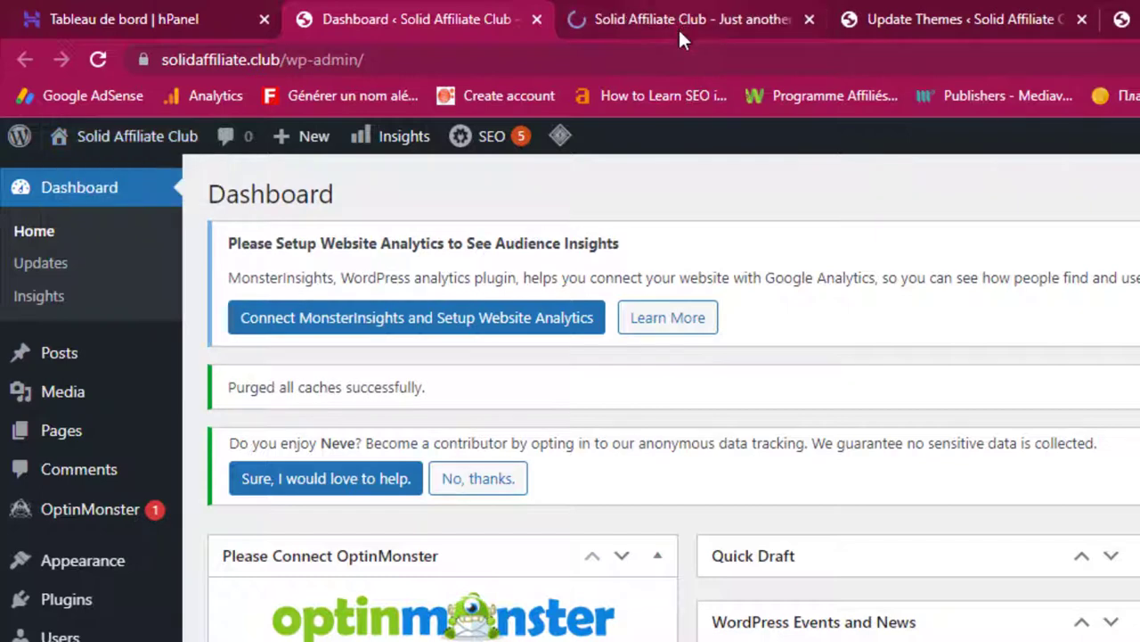
{"action": "left_click", "coordinate": [678, 22]}
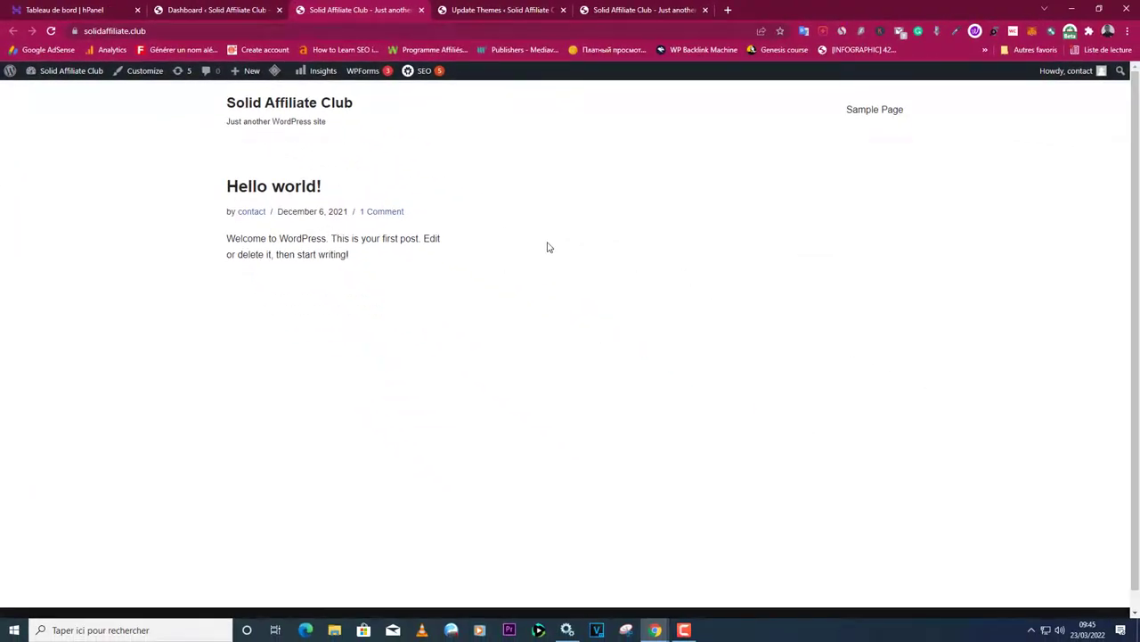
Return to the WordPress admin, open the installed themes, and start adding a new theme.
{"action": "left_click", "coordinate": [201, 9]}
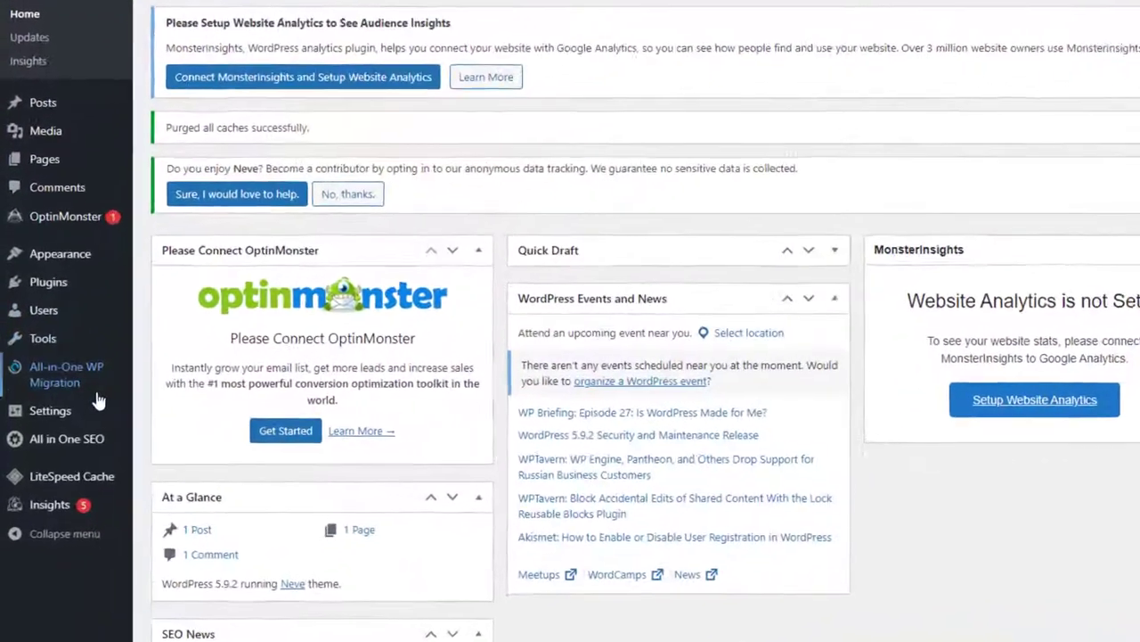
{"action": "mouse_move", "coordinate": [82, 414]}
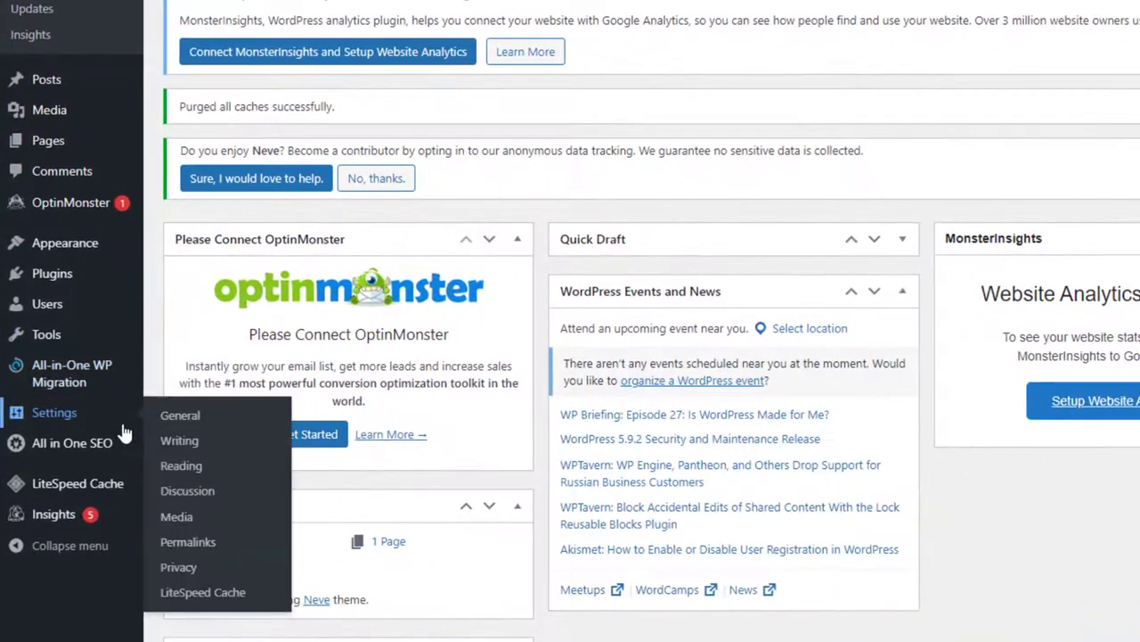
{"action": "mouse_move", "coordinate": [78, 248]}
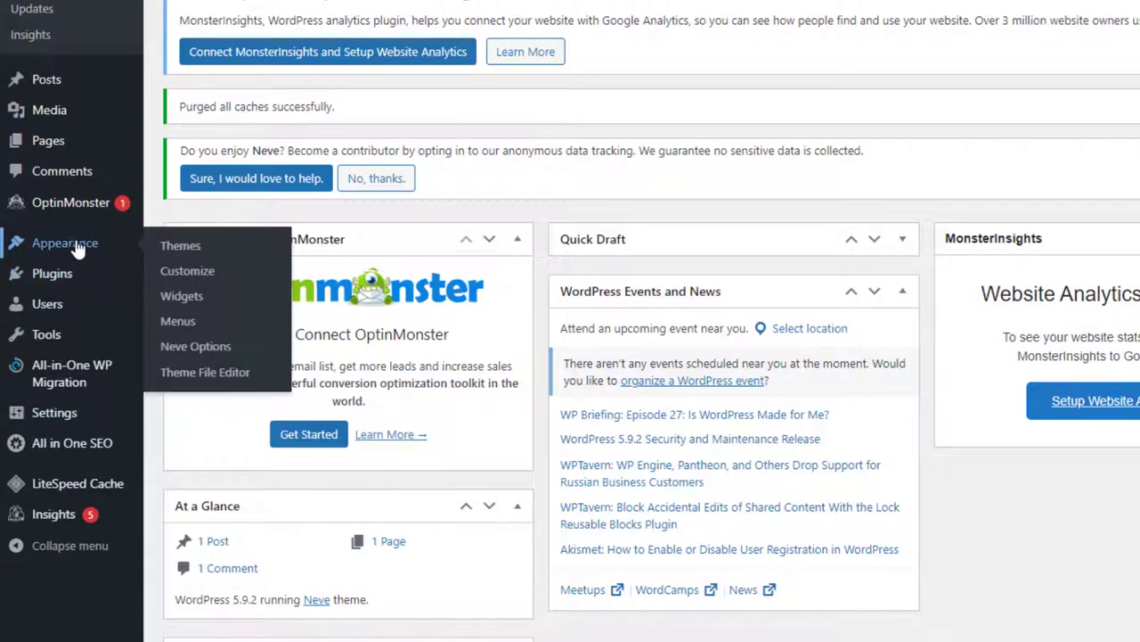
{"action": "left_click", "coordinate": [173, 253]}
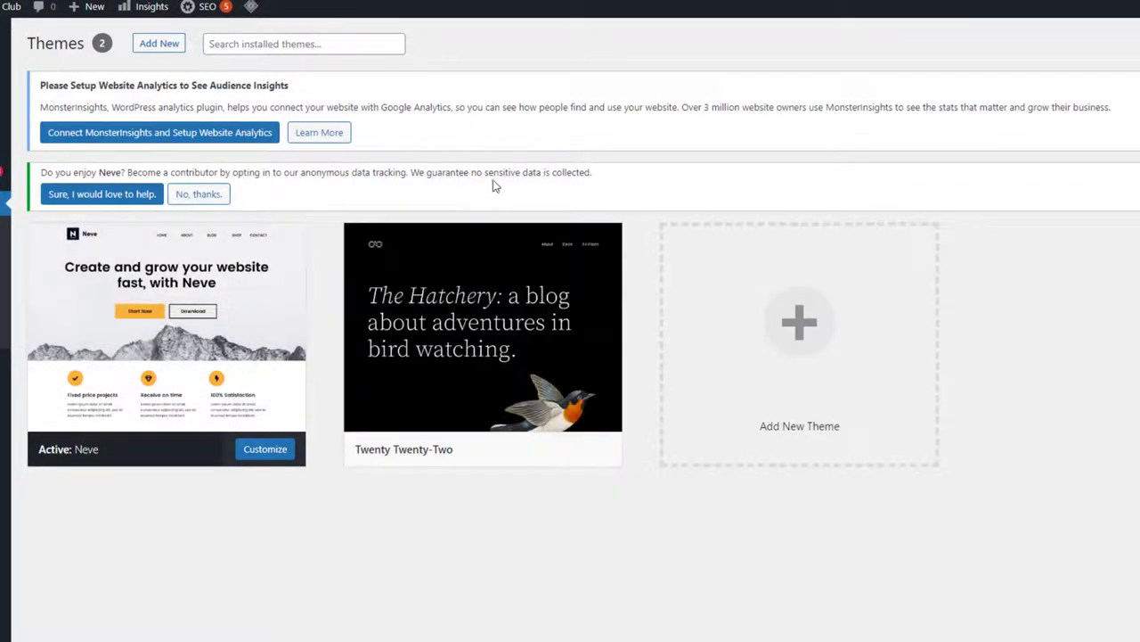
{"action": "left_click", "coordinate": [800, 330]}
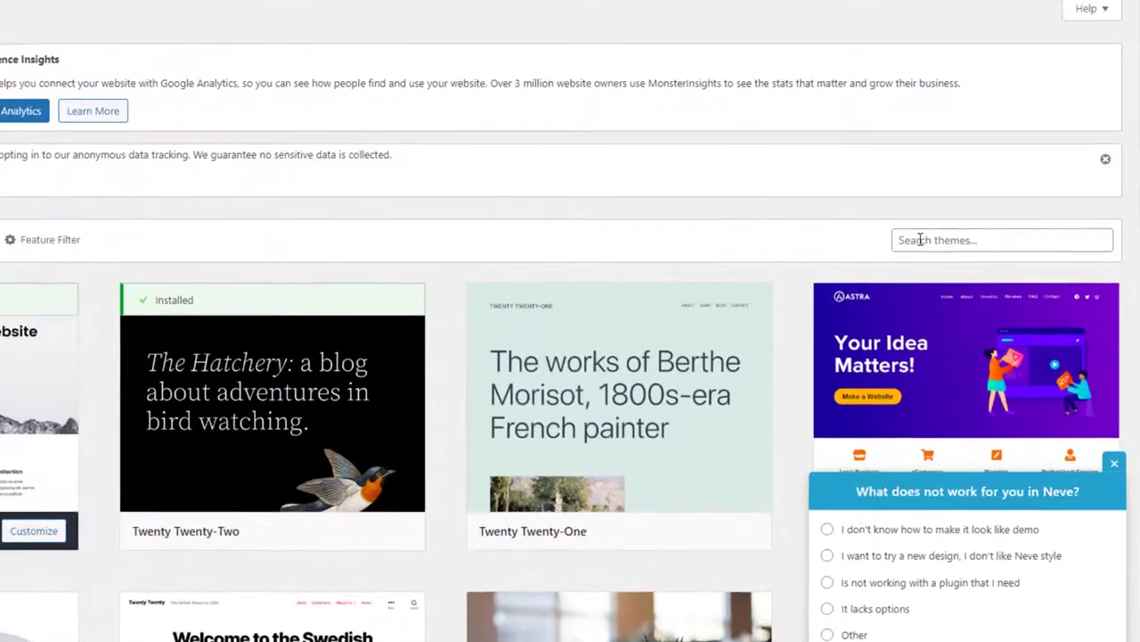
Search the theme directory for Blocksy, then install and activate the Blocksy theme.
{"action": "left_click", "coordinate": [921, 240]}
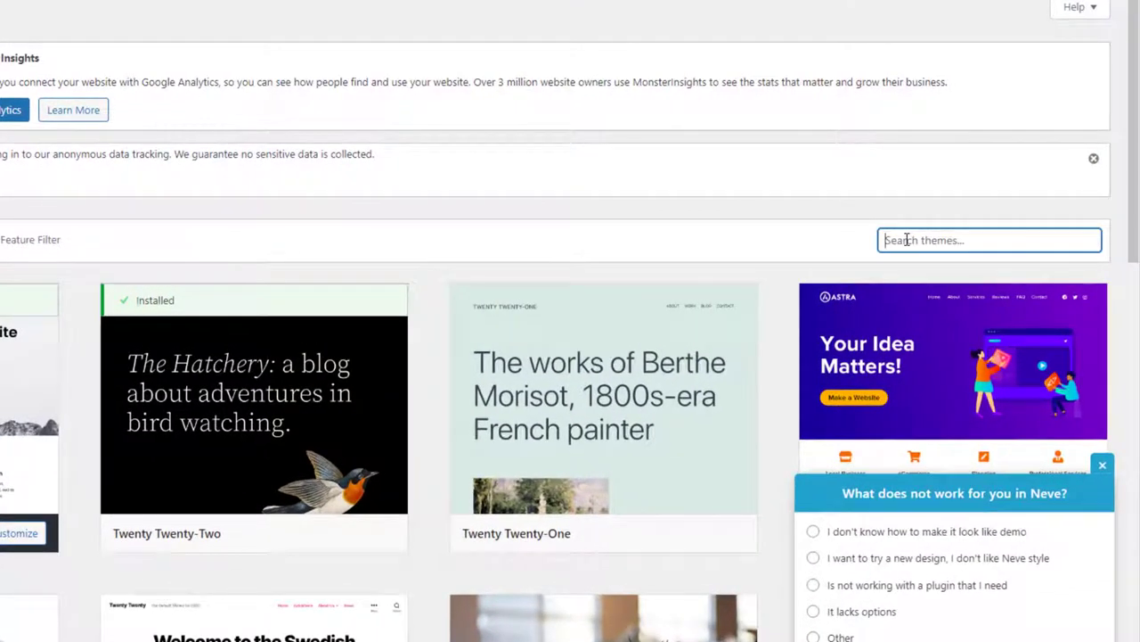
{"action": "type", "text": "block"}
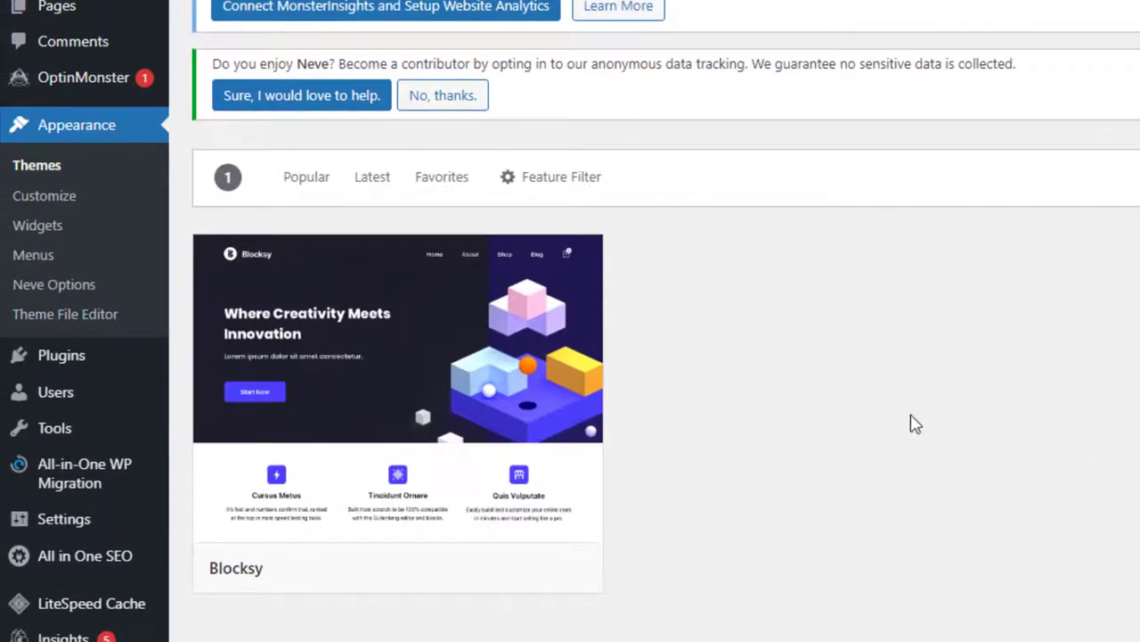
{"action": "mouse_move", "coordinate": [408, 353]}
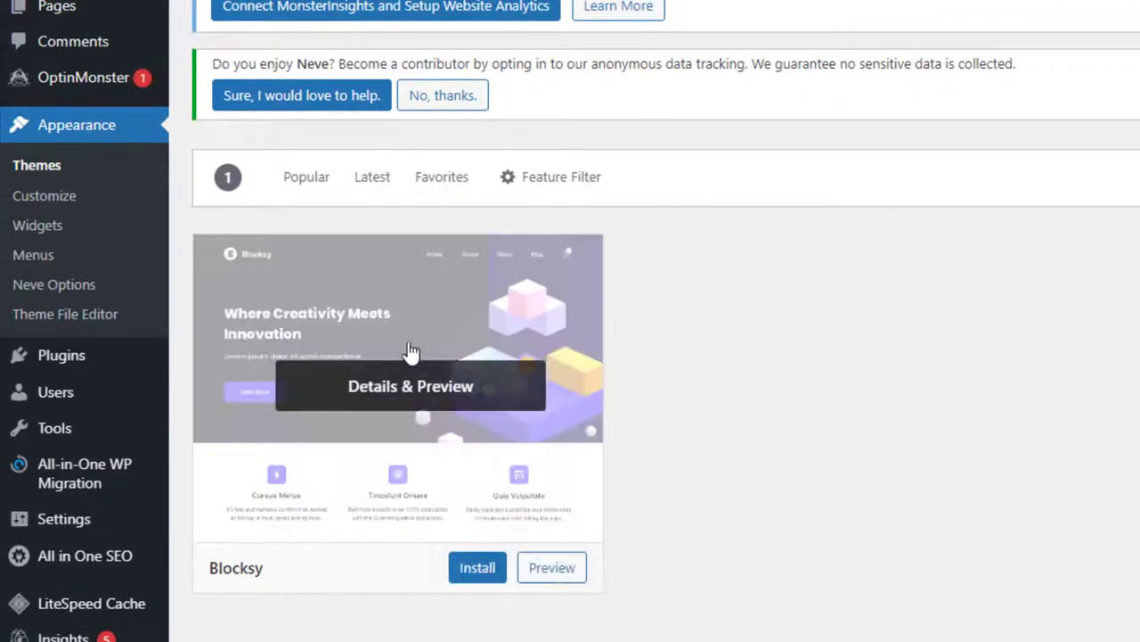
{"action": "left_click", "coordinate": [472, 573]}
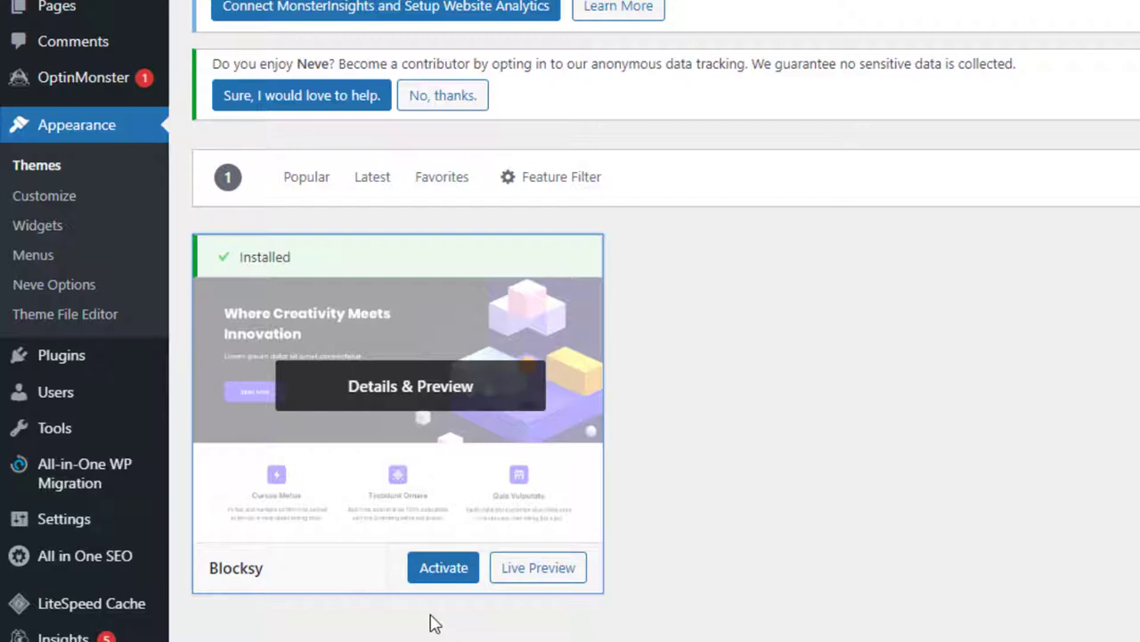
{"action": "left_click", "coordinate": [441, 575]}
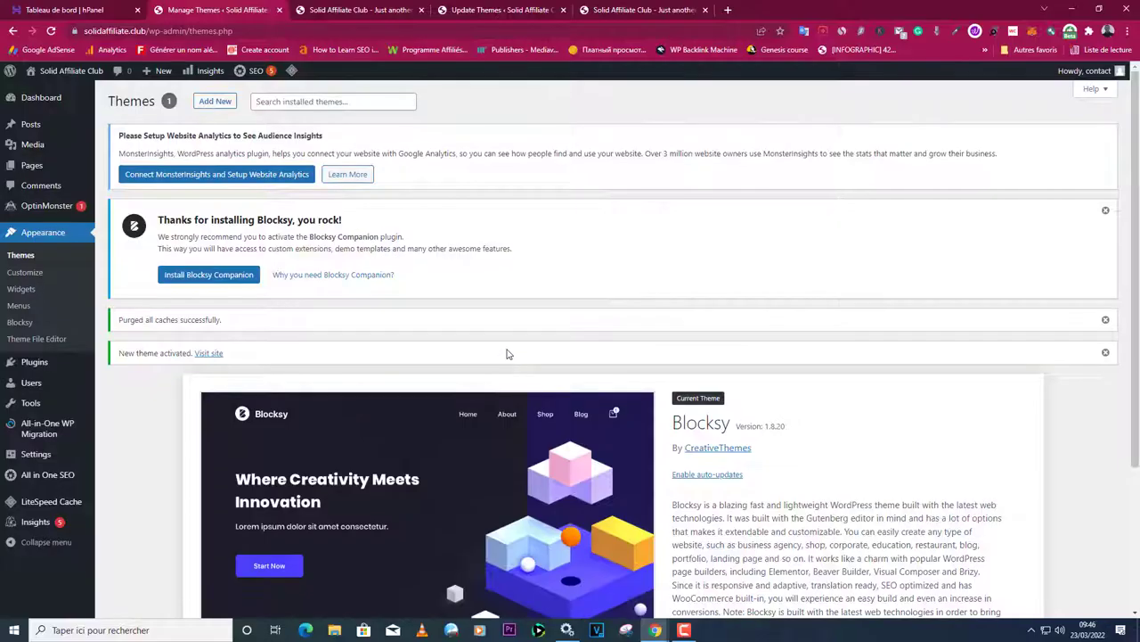
Reload the live site's home page to view it with the Blocksy theme.
{"action": "left_click", "coordinate": [365, 19]}
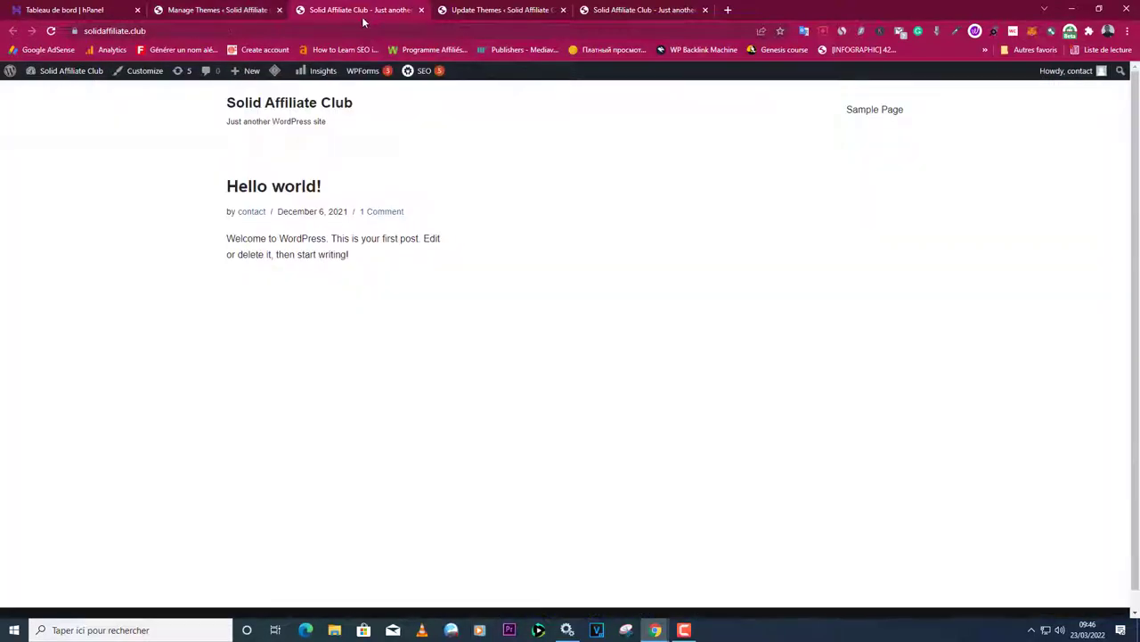
{"action": "left_click", "coordinate": [51, 31]}
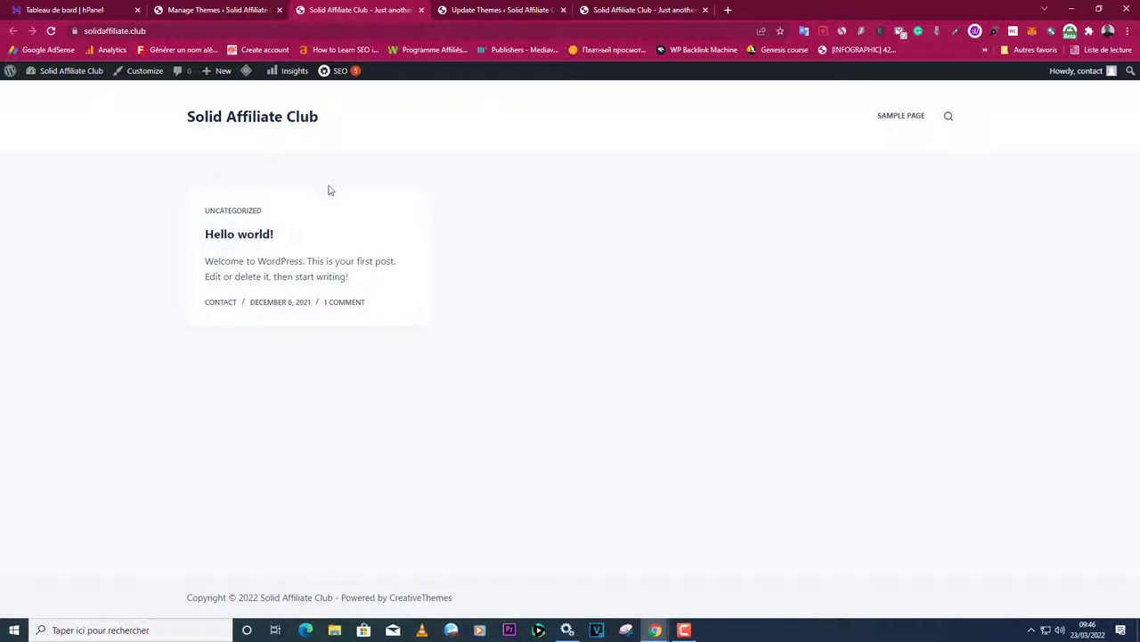
Return to the theme management page, install the Blocksy Companion plugin, and skip its notification and diagnostic tracking opt-in.
{"action": "left_click", "coordinate": [222, 10]}
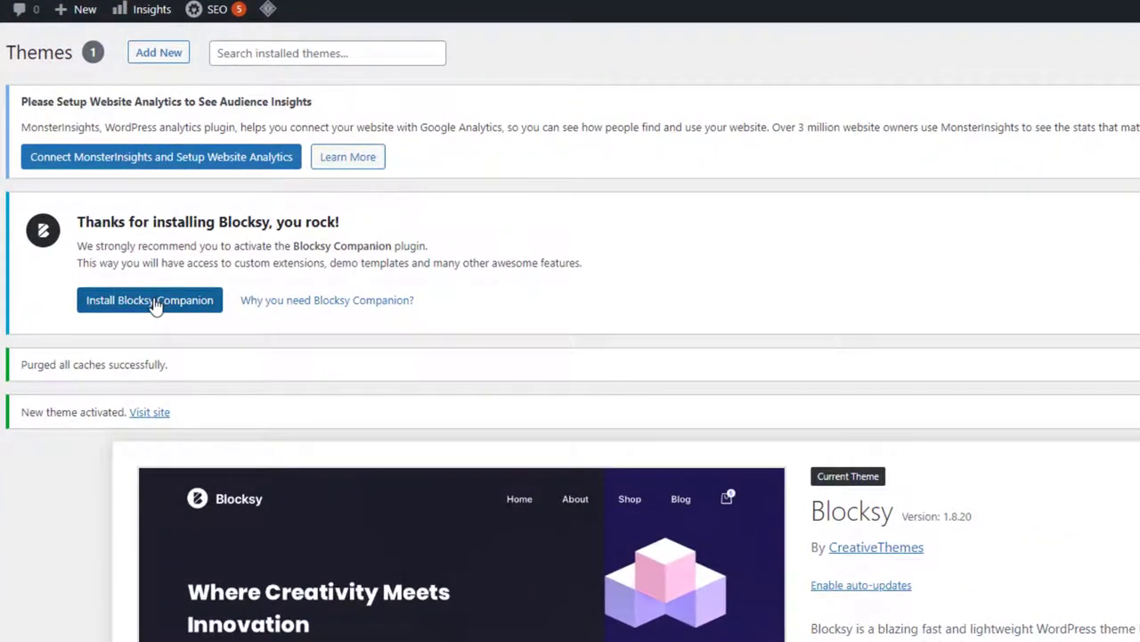
{"action": "left_click", "coordinate": [153, 304]}
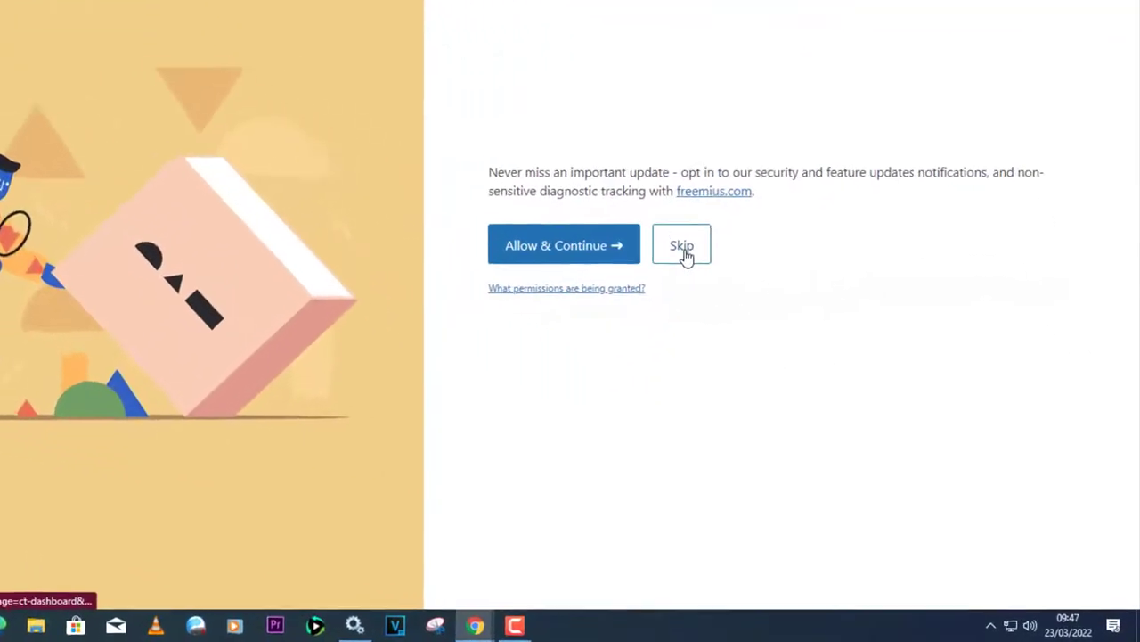
{"action": "left_click", "coordinate": [677, 250]}
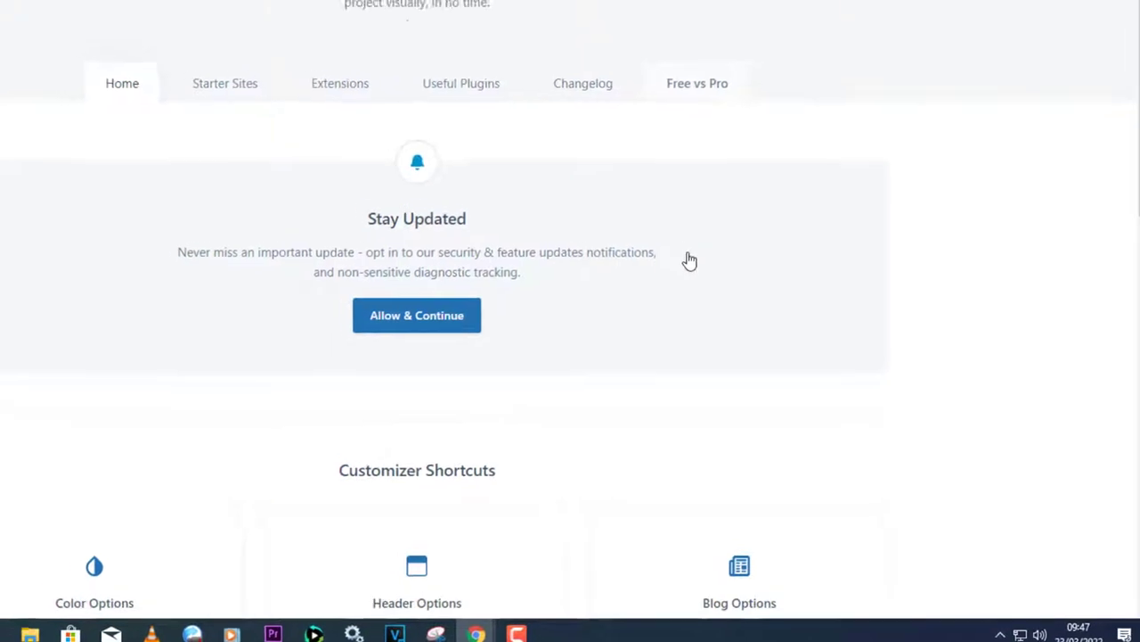
Look through the Blocksy dashboard's customizer shortcuts and examine the range of starter site templates it offers.
{"action": "scroll", "coordinate": [178, 240], "scroll_direction": "down", "scroll_amount": 3}
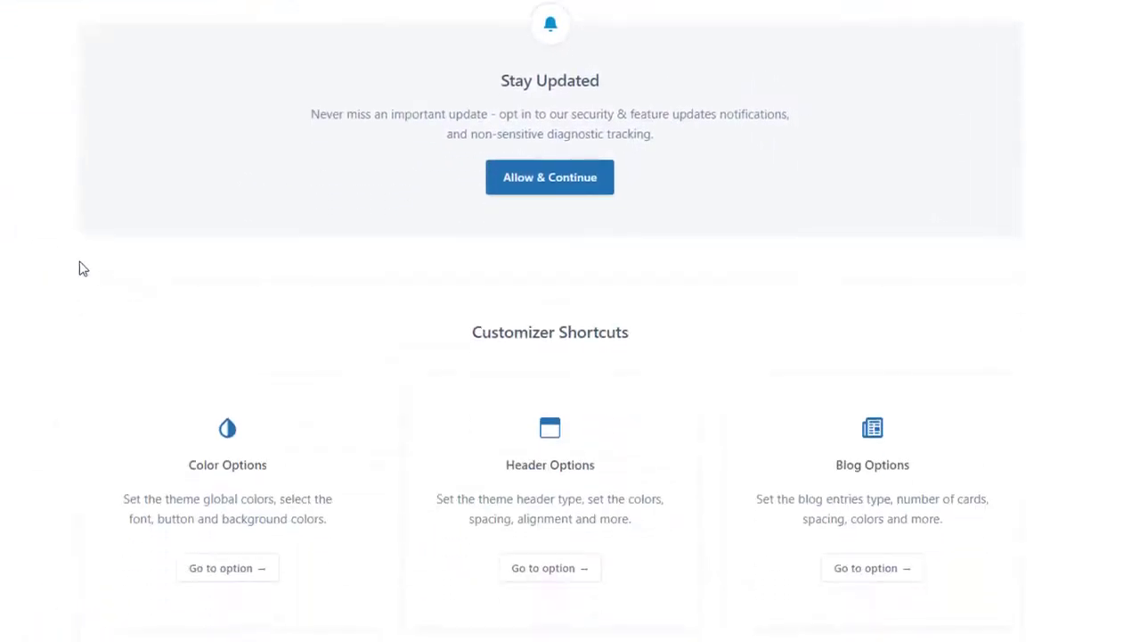
{"action": "scroll", "coordinate": [59, 255], "scroll_direction": "down", "scroll_amount": 6}
{"action": "scroll", "coordinate": [63, 256], "scroll_direction": "up", "scroll_amount": 5}
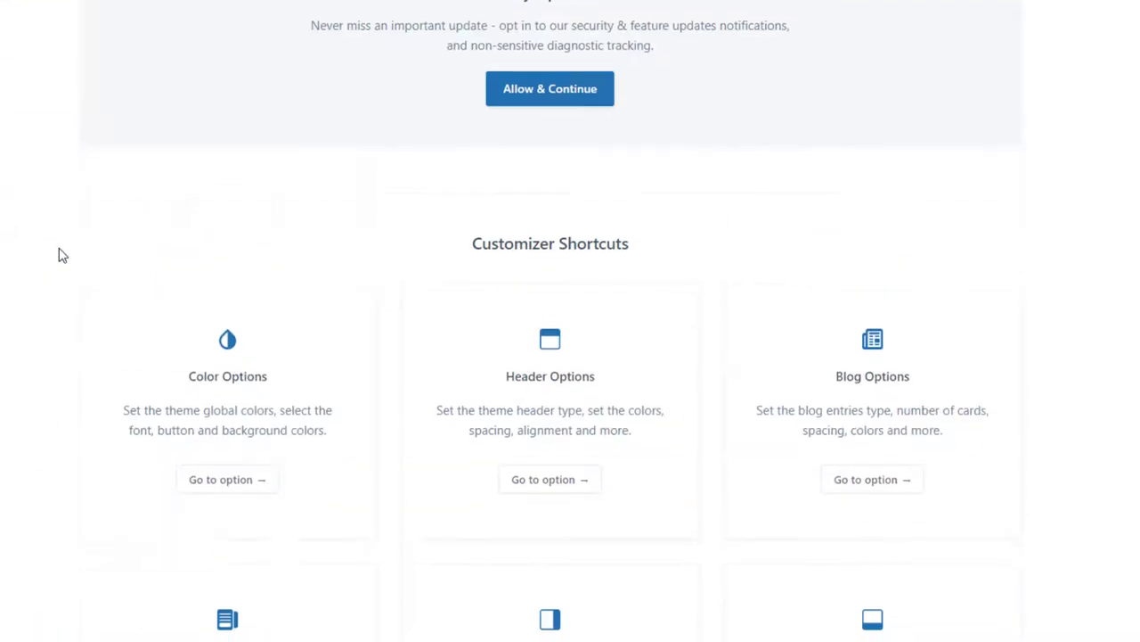
{"action": "scroll", "coordinate": [62, 256], "scroll_direction": "up", "scroll_amount": 4}
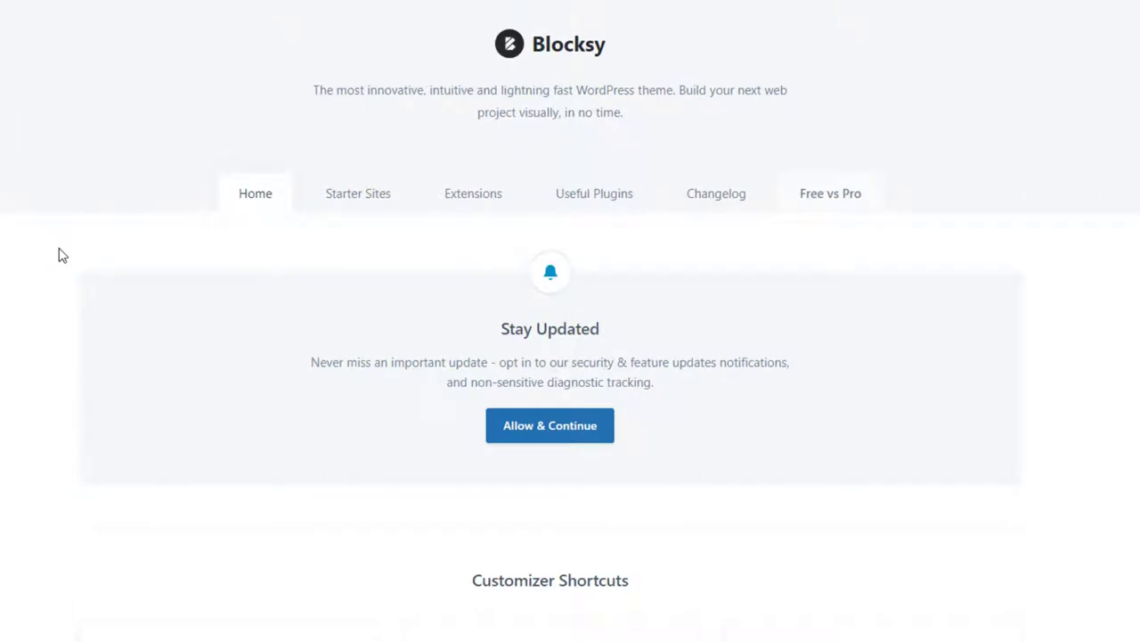
{"action": "left_click", "coordinate": [359, 198]}
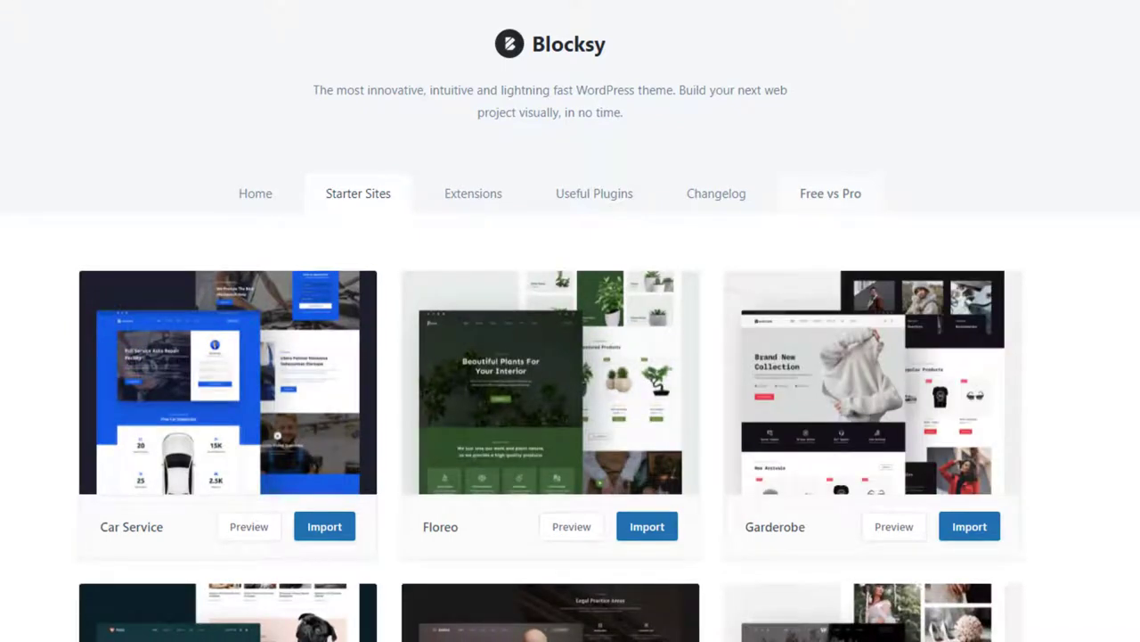
{"action": "scroll", "coordinate": [570, 357], "scroll_direction": "down", "scroll_amount": 2}
{"action": "scroll", "coordinate": [570, 357], "scroll_direction": "down", "scroll_amount": 1}
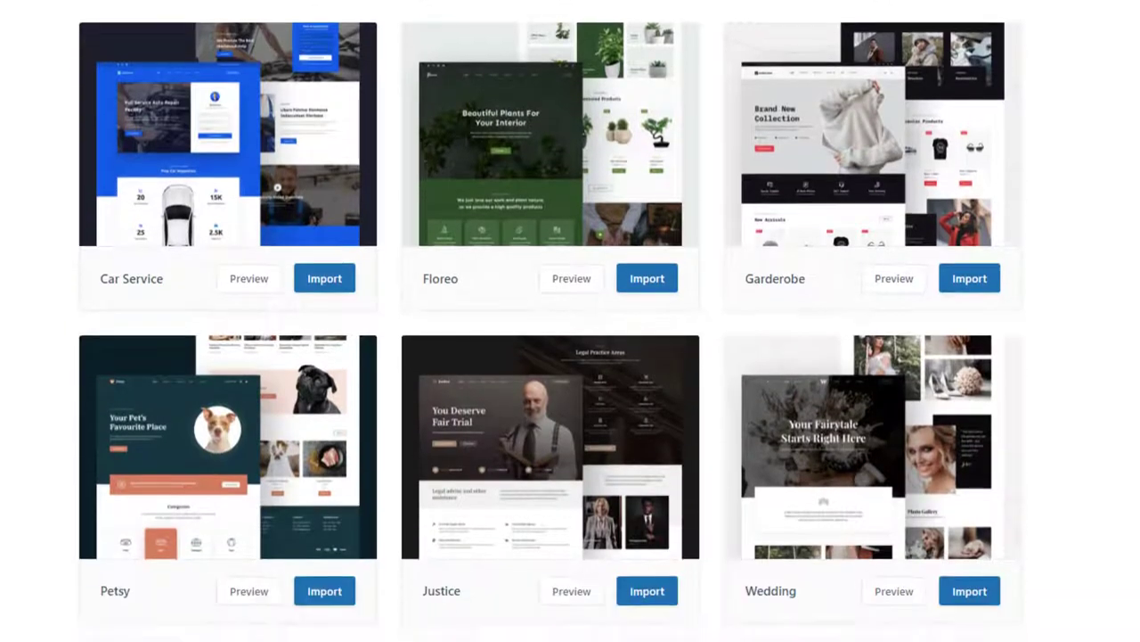
{"action": "scroll", "coordinate": [570, 357], "scroll_direction": "down", "scroll_amount": 2}
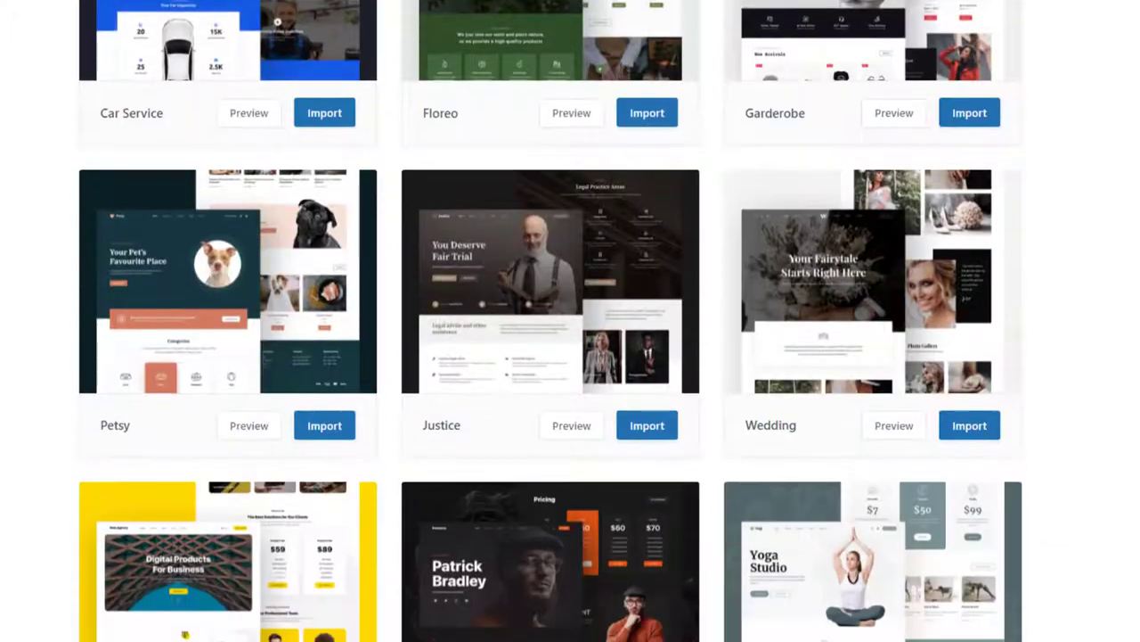
{"action": "scroll", "coordinate": [570, 357], "scroll_direction": "down", "scroll_amount": 2}
{"action": "scroll", "coordinate": [570, 357], "scroll_direction": "down", "scroll_amount": 7}
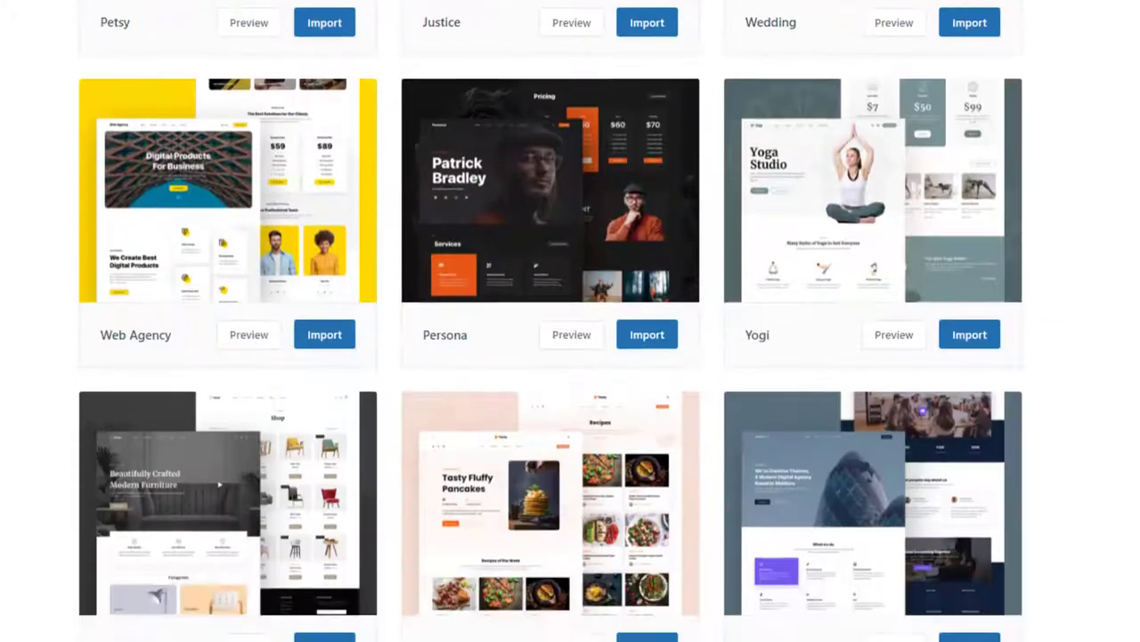
{"action": "scroll", "coordinate": [570, 356], "scroll_direction": "down", "scroll_amount": 1}
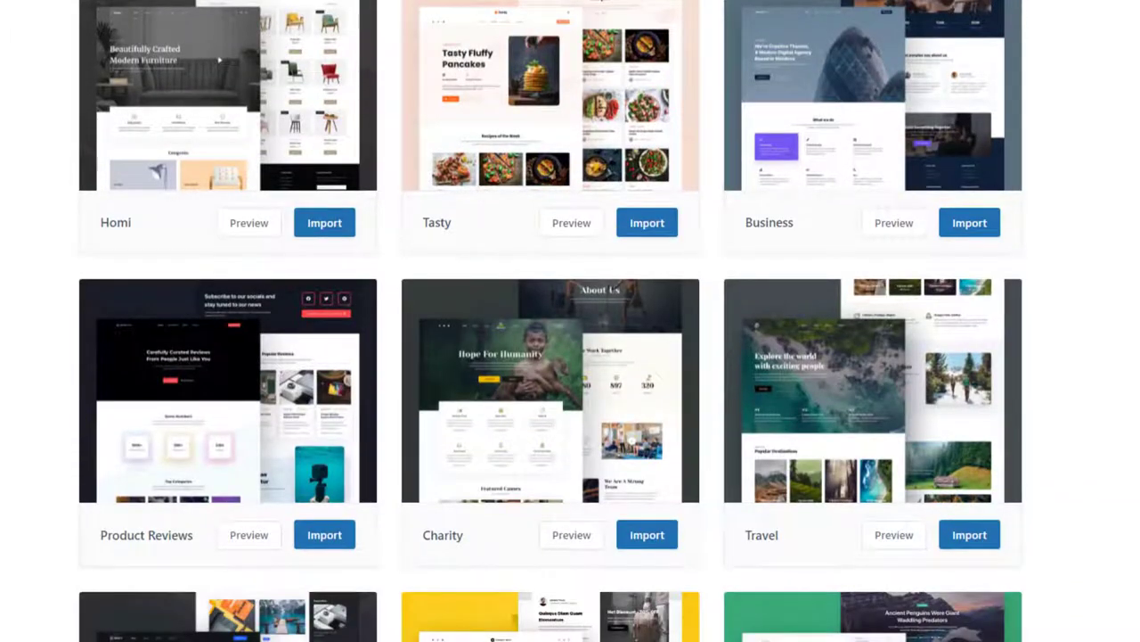
{"action": "scroll", "coordinate": [570, 356], "scroll_direction": "down", "scroll_amount": 5}
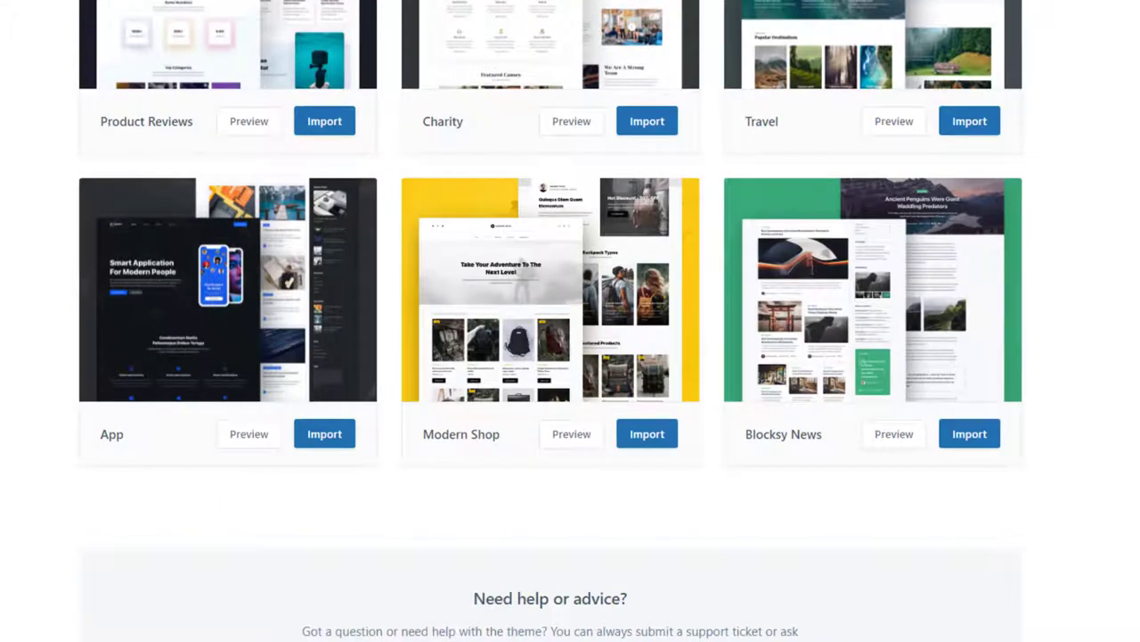
{"action": "scroll", "coordinate": [570, 356], "scroll_direction": "down", "scroll_amount": 1}
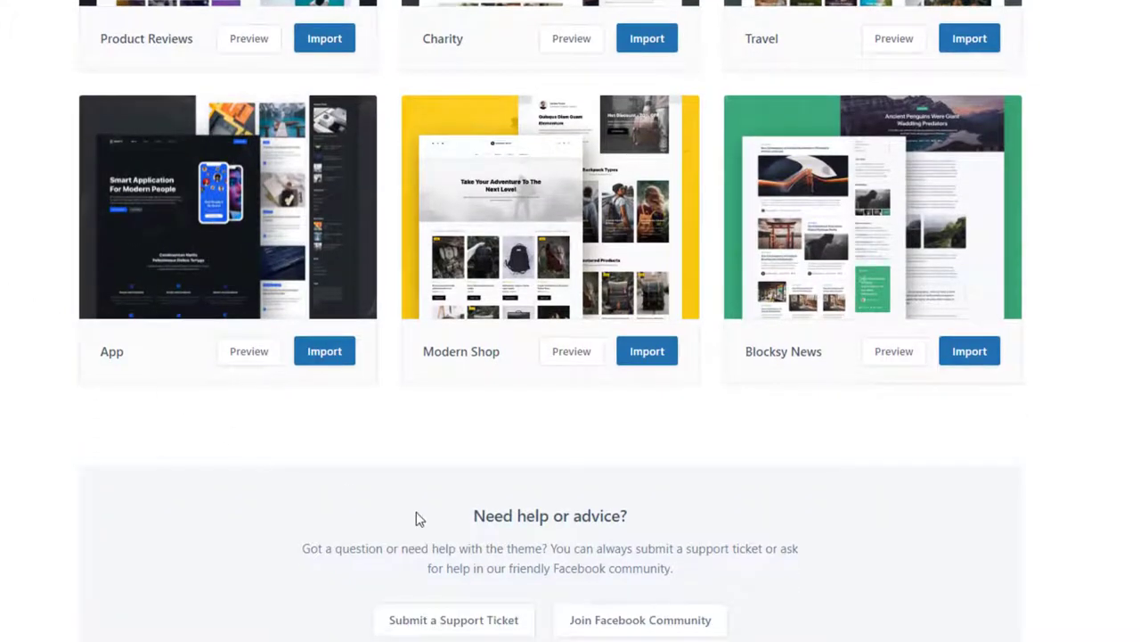
{"action": "scroll", "coordinate": [231, 466], "scroll_direction": "down", "scroll_amount": 1}
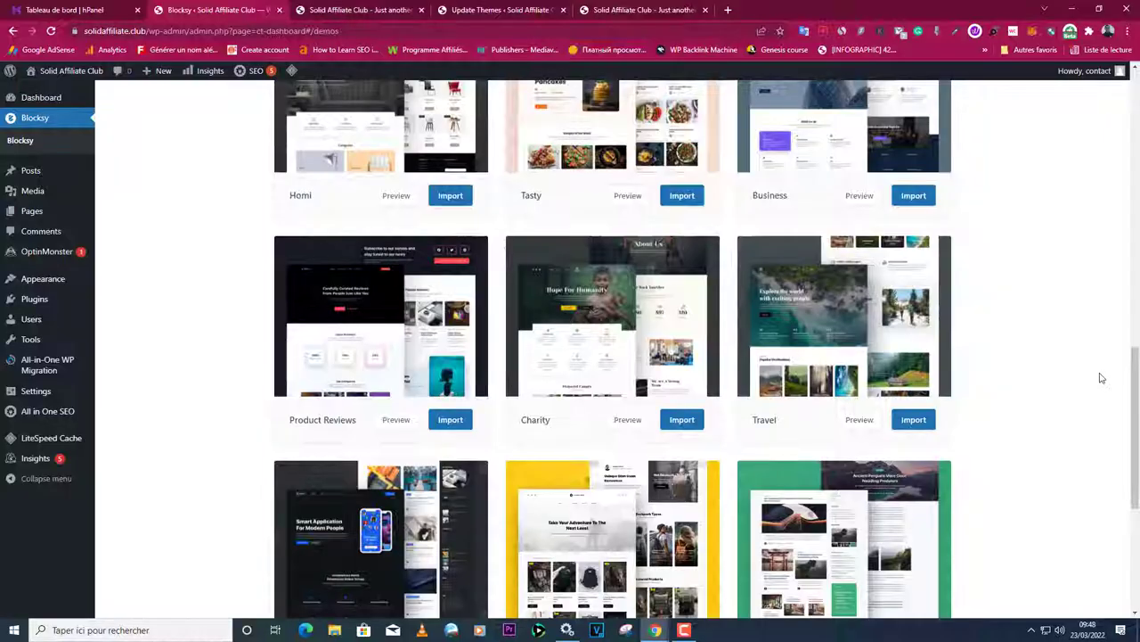
{"action": "mouse_move", "coordinate": [838, 360]}
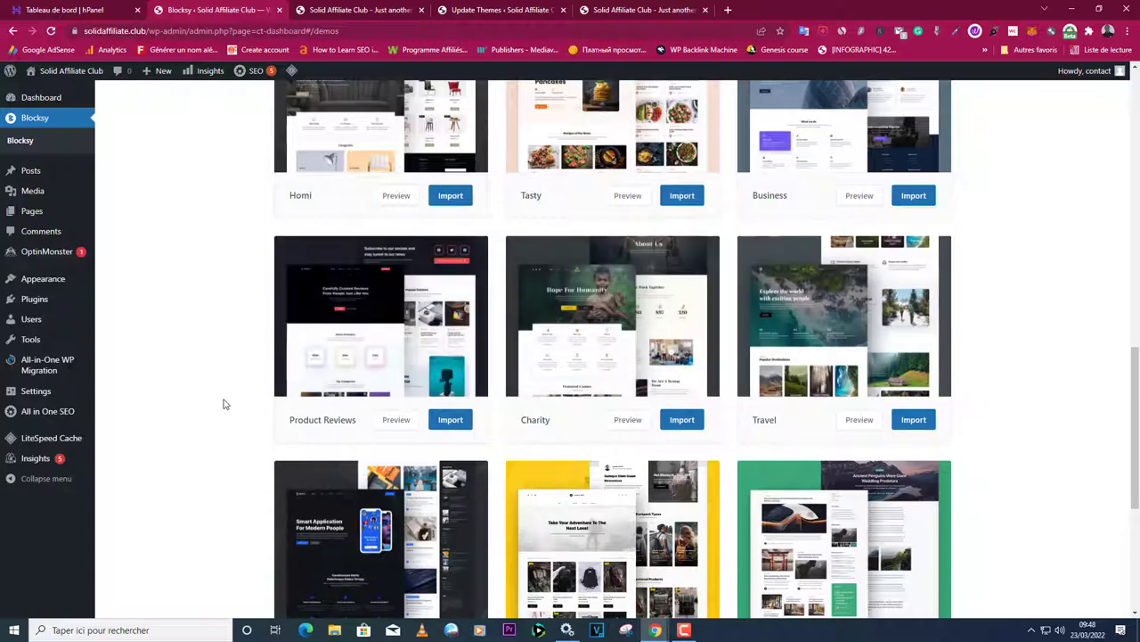
{"action": "scroll", "coordinate": [225, 403], "scroll_direction": "down", "scroll_amount": 2}
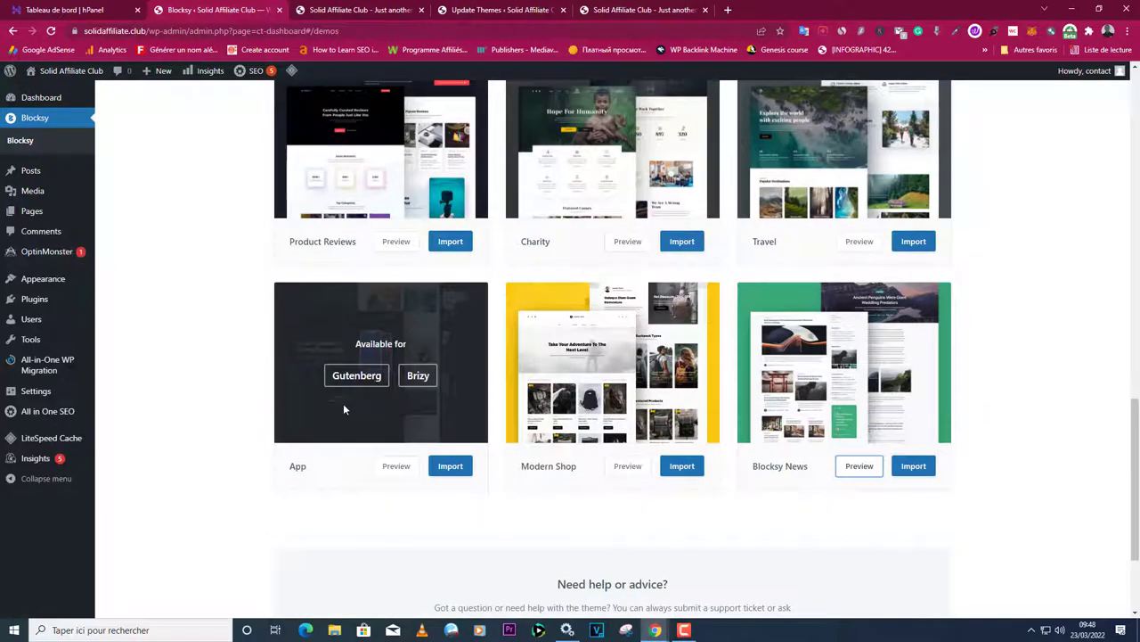
{"action": "scroll", "coordinate": [282, 415], "scroll_direction": "up", "scroll_amount": 3}
{"action": "scroll", "coordinate": [283, 420], "scroll_direction": "up", "scroll_amount": 2}
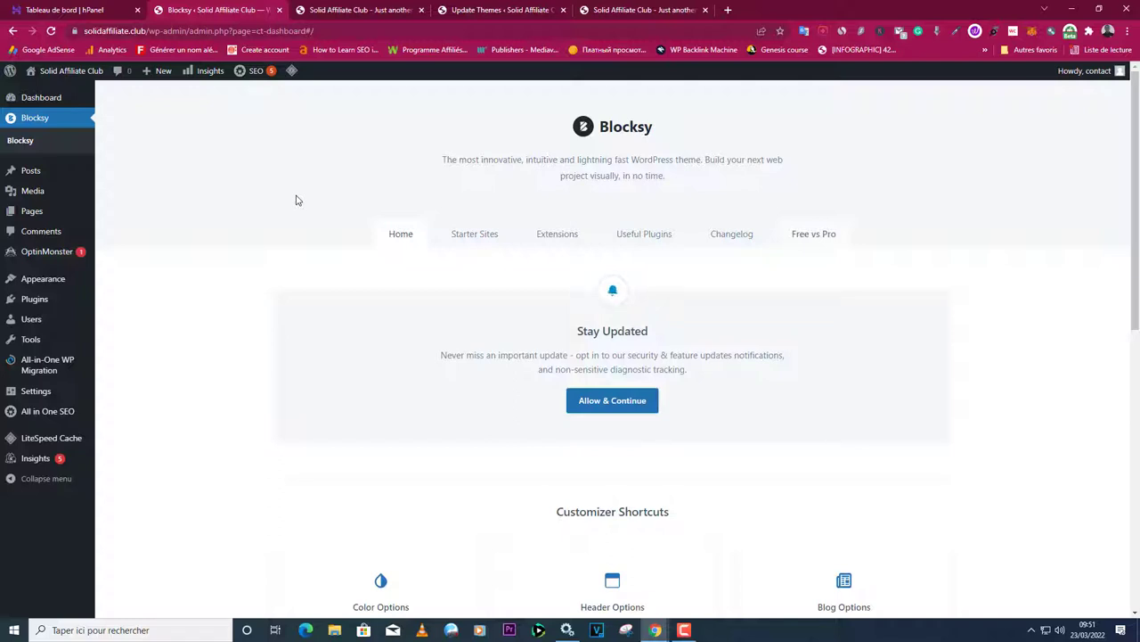
Create a new page titled Accueil, dismissing the block editor welcome guide, and publish it.
{"action": "mouse_move", "coordinate": [60, 211]}
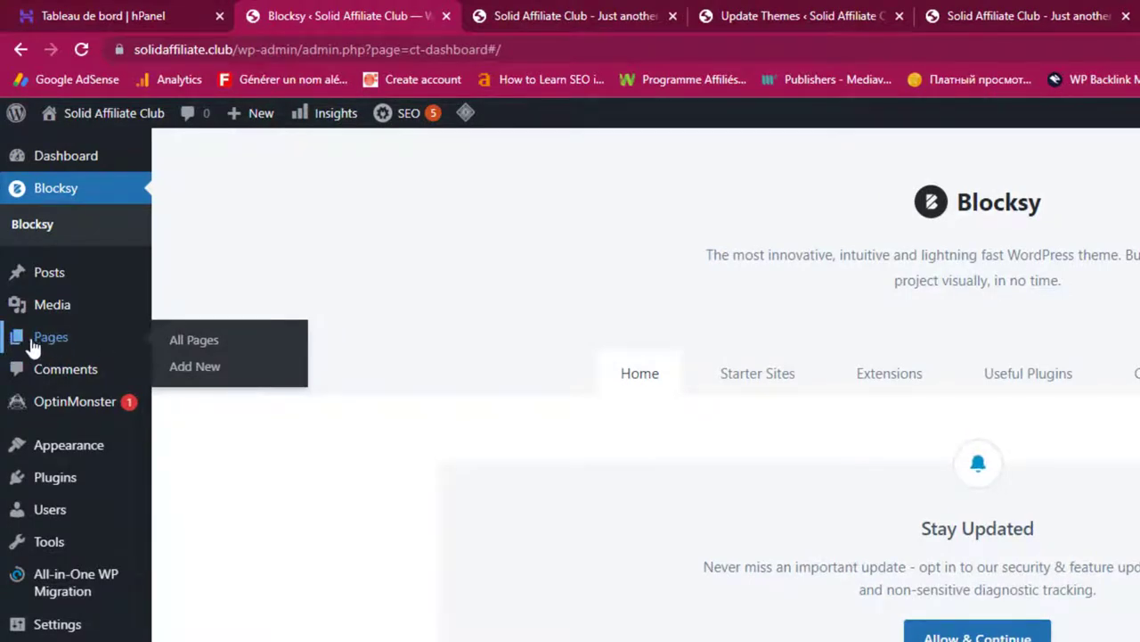
{"action": "left_click", "coordinate": [187, 371]}
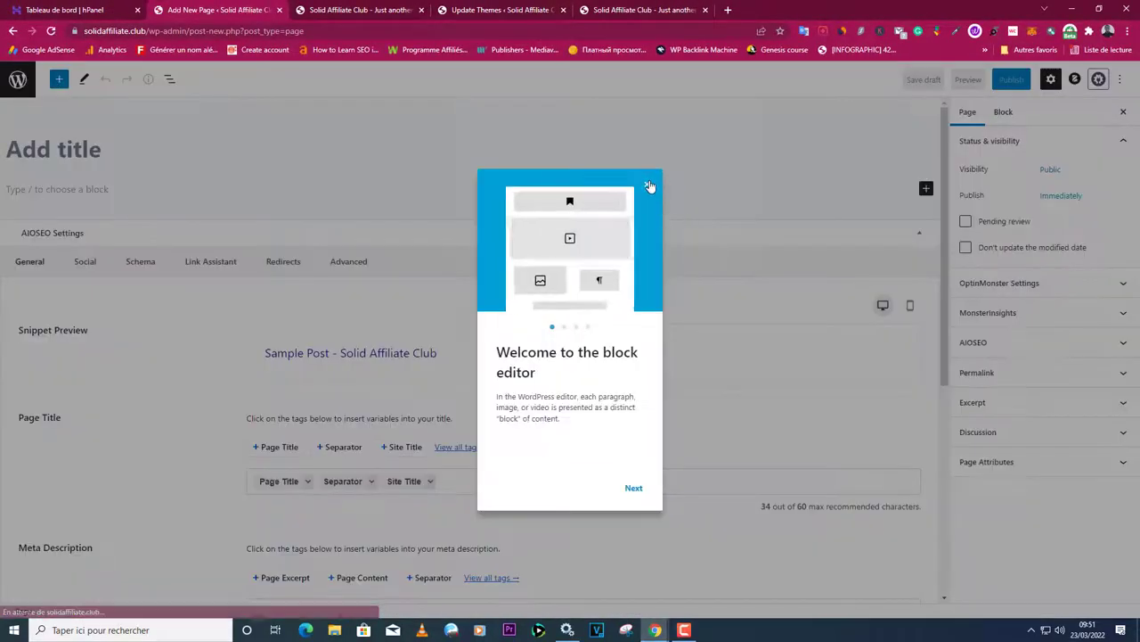
{"action": "left_click", "coordinate": [652, 186]}
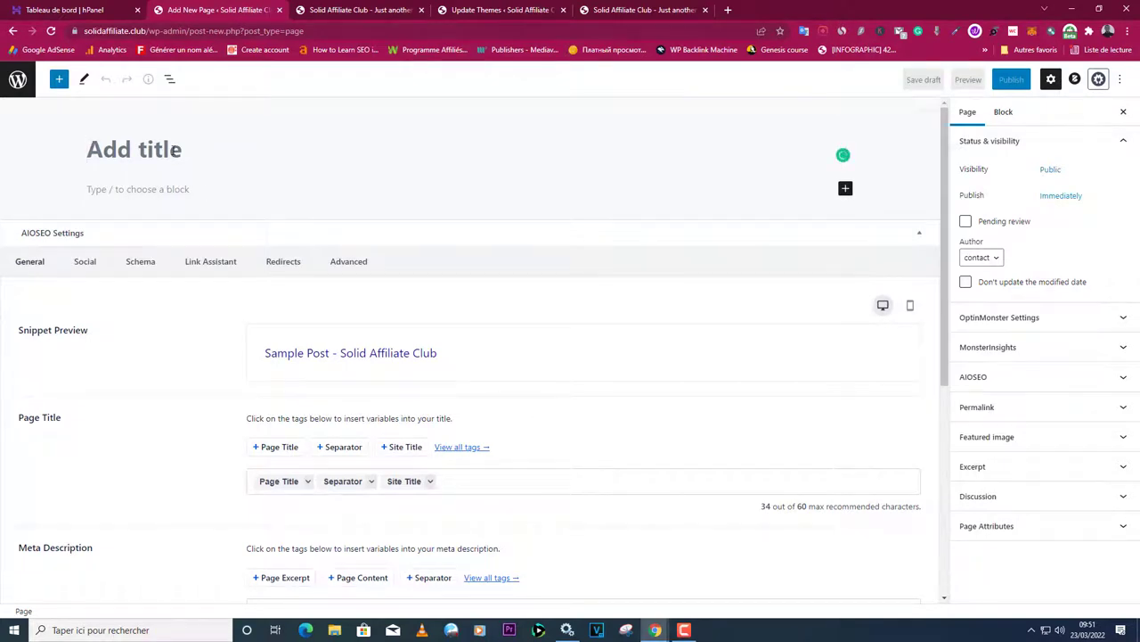
{"action": "type", "text": "Ac"}
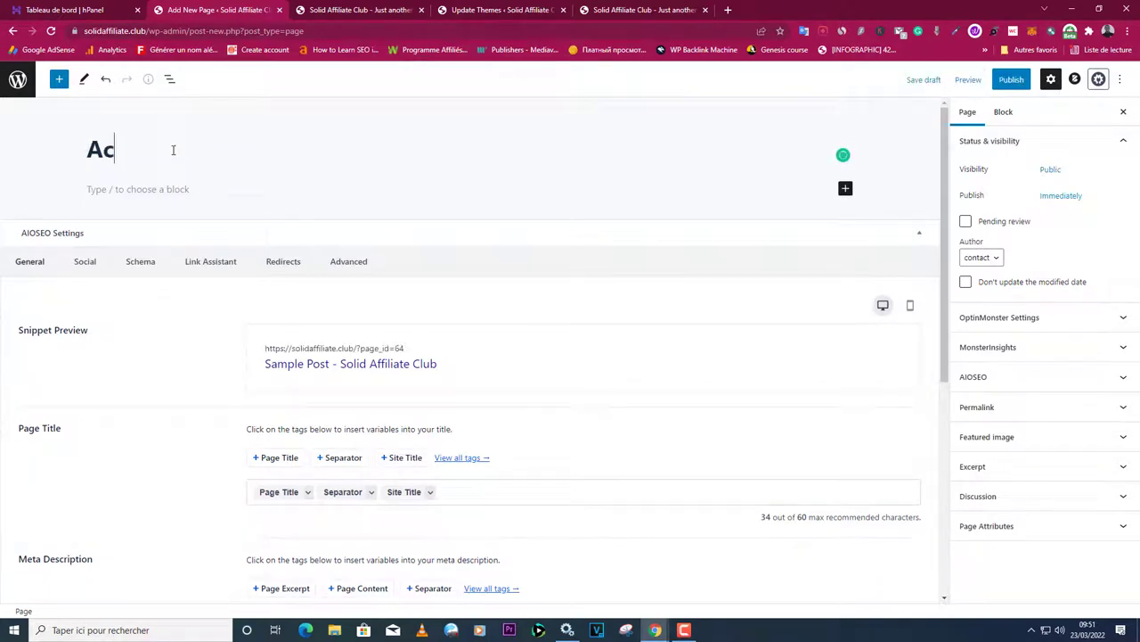
{"action": "type", "text": "cueil"}
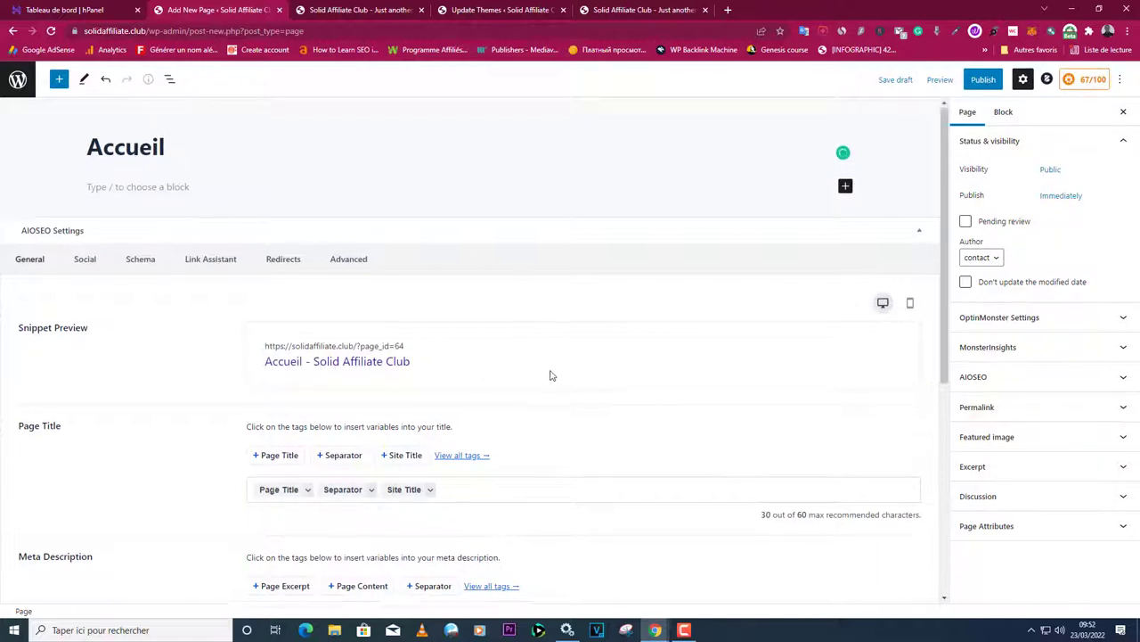
{"action": "scroll", "coordinate": [570, 376], "scroll_direction": "down", "scroll_amount": 5}
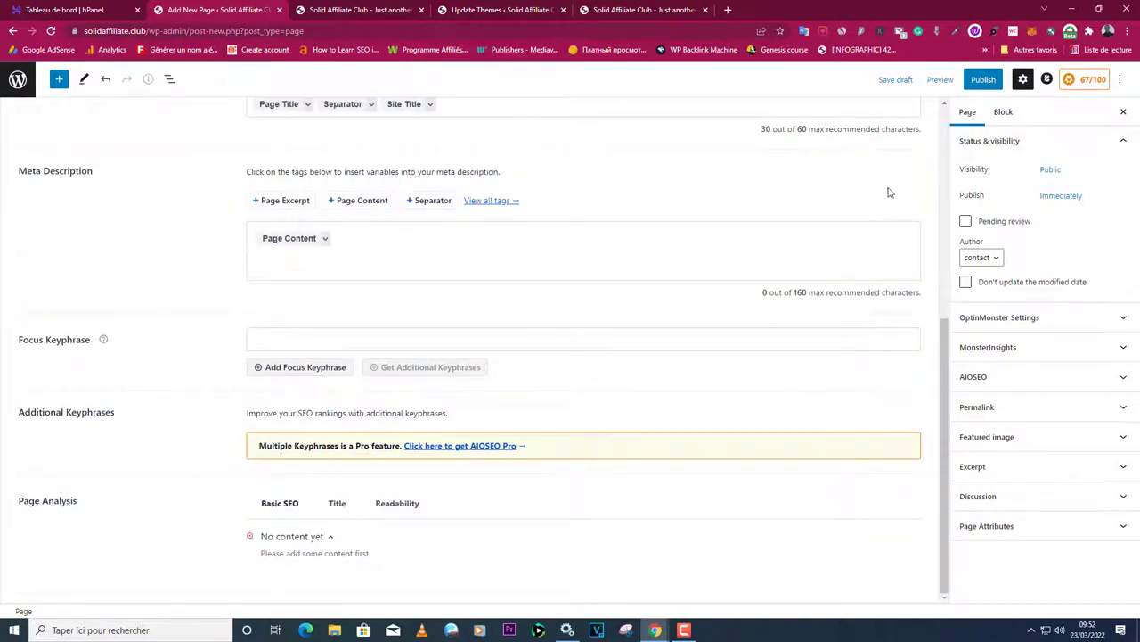
{"action": "left_click", "coordinate": [983, 80]}
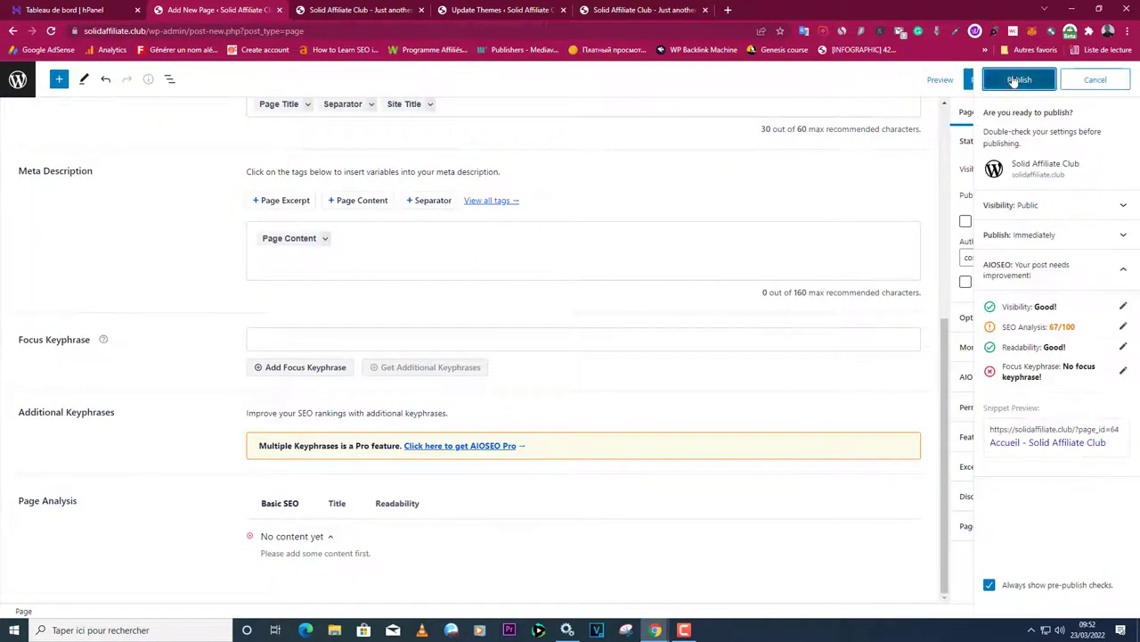
{"action": "left_click", "coordinate": [1014, 80]}
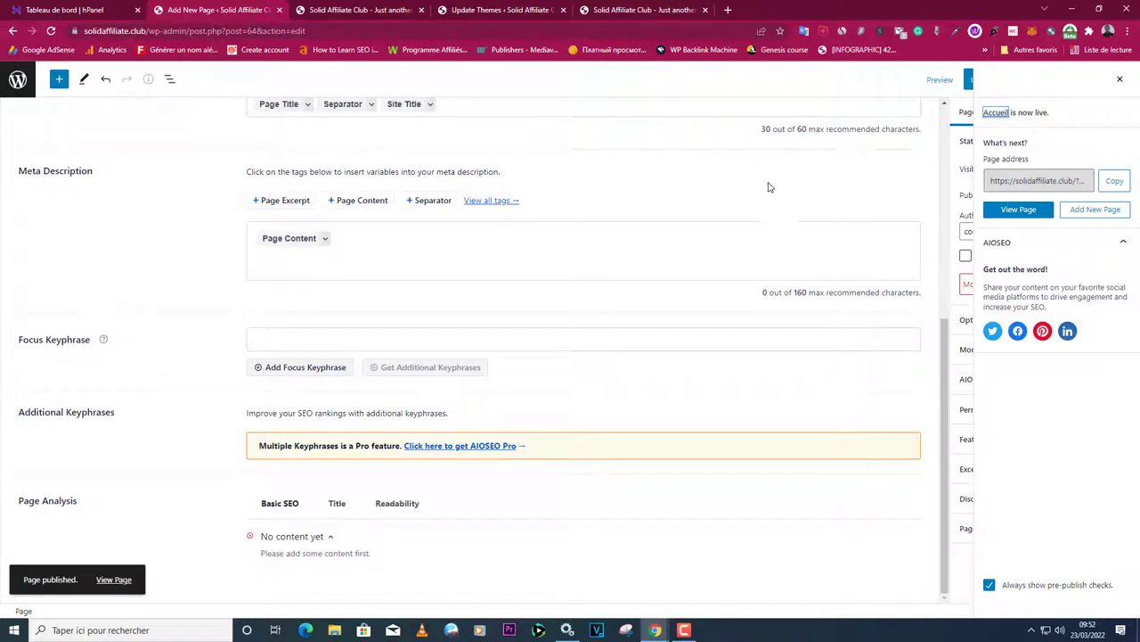
Leave the Accueil page's editor, then create and publish another new page titled Contact.
{"action": "scroll", "coordinate": [695, 234], "scroll_direction": "up", "scroll_amount": 3}
{"action": "scroll", "coordinate": [575, 214], "scroll_direction": "up", "scroll_amount": 2}
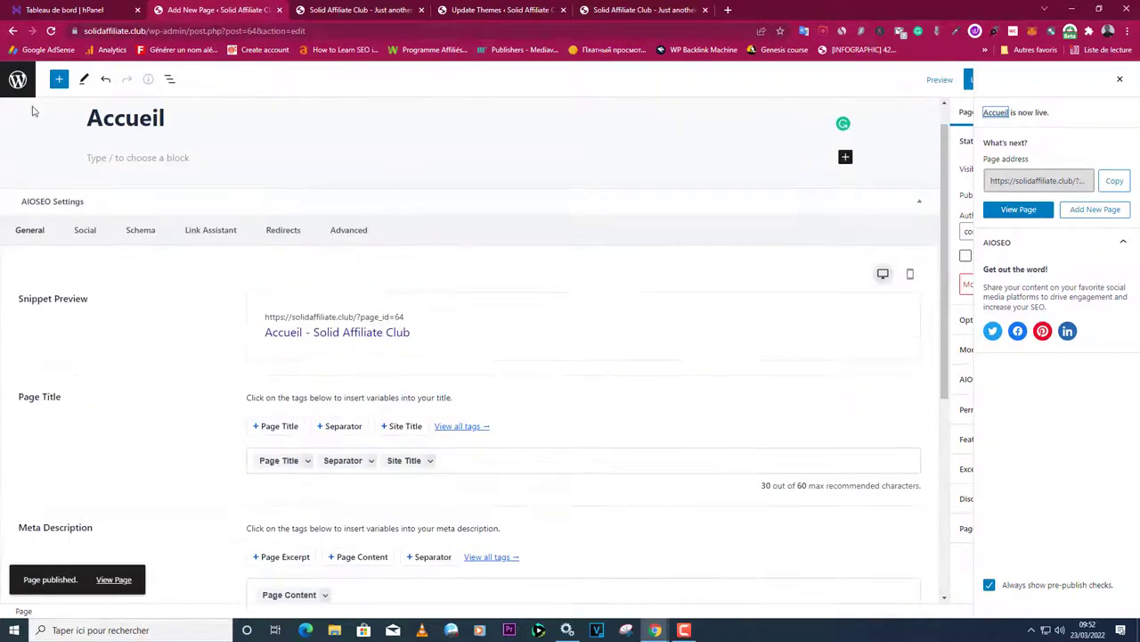
{"action": "left_click", "coordinate": [17, 80]}
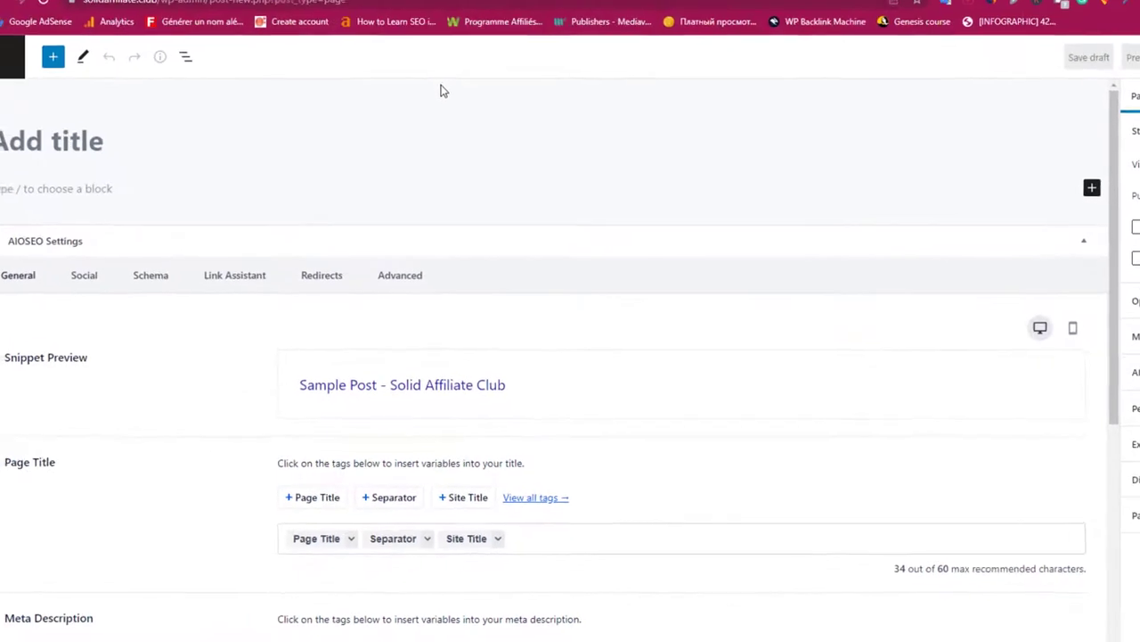
{"action": "type", "text": "C"}
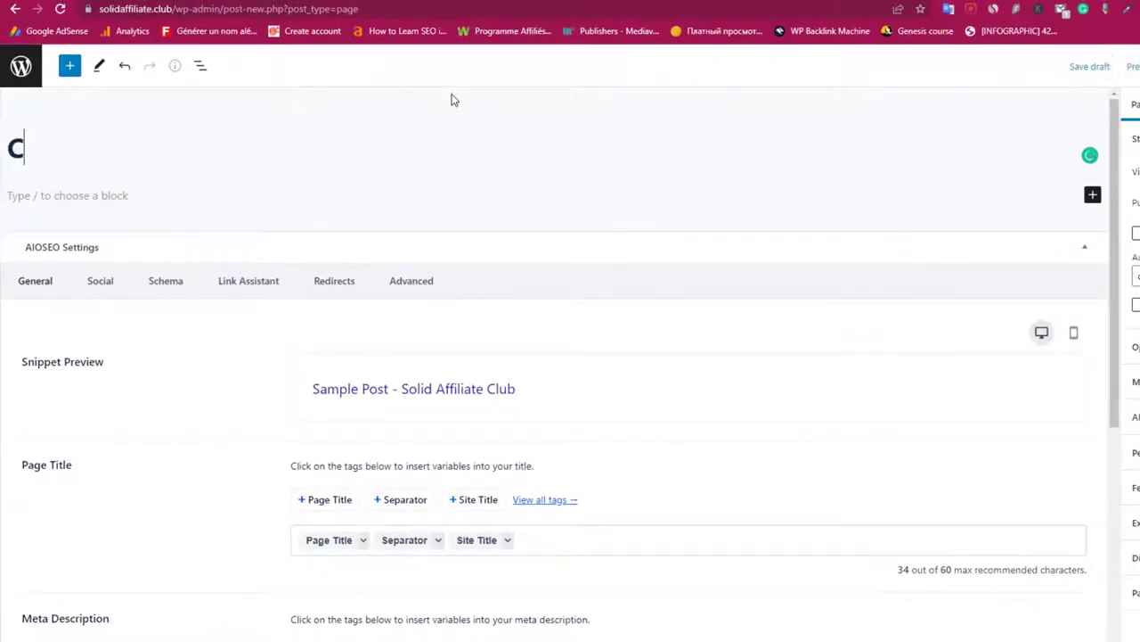
{"action": "type", "text": "ontact"}
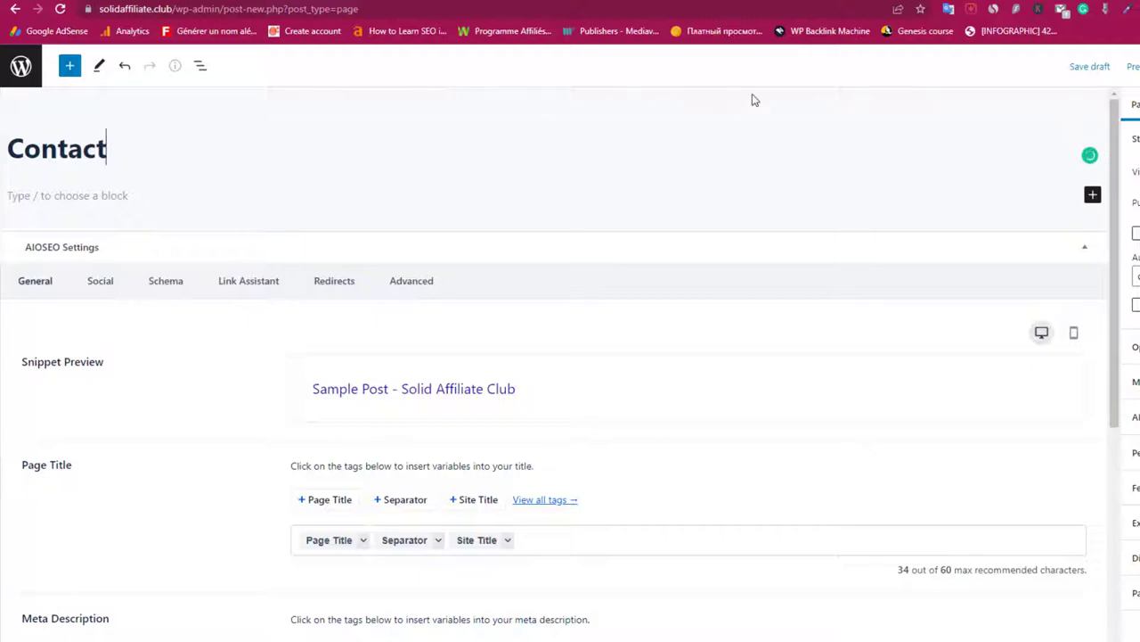
{"action": "left_click", "coordinate": [1019, 77]}
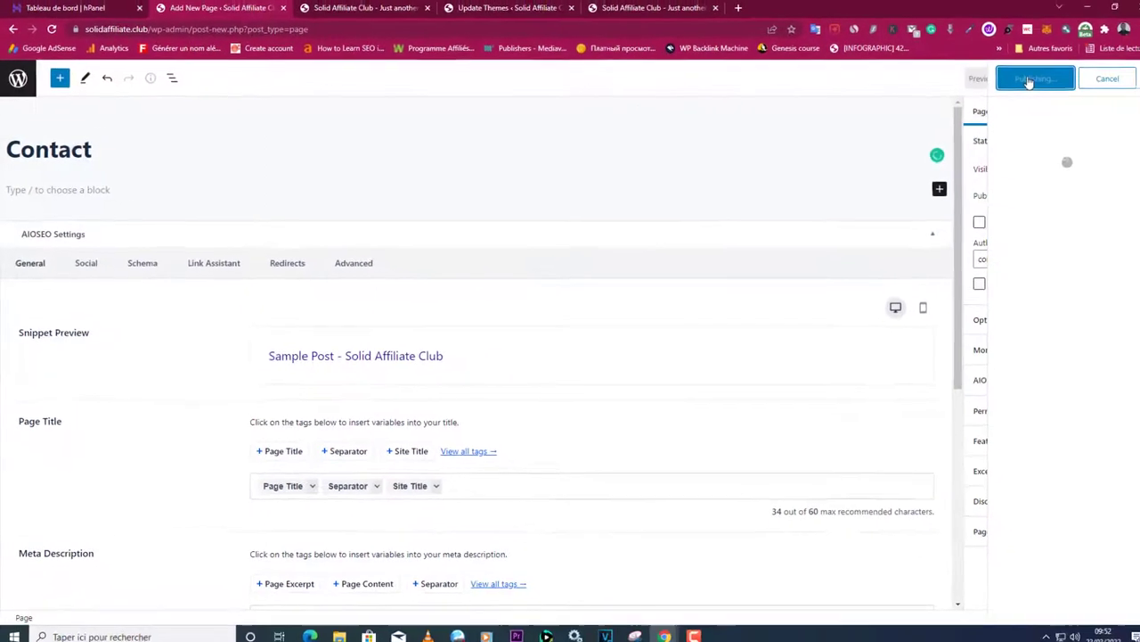
{"action": "left_click", "coordinate": [1019, 76]}
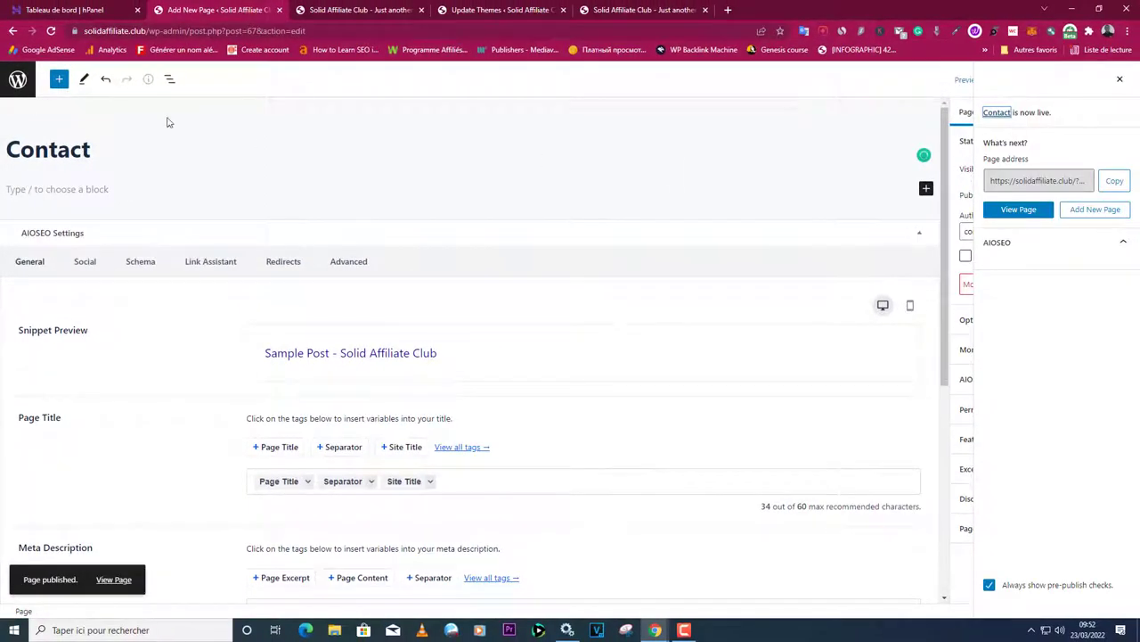
Leave the Contact page's editor, then create and publish a new page titled Conditions générales d'utilisations.
{"action": "left_click", "coordinate": [21, 84]}
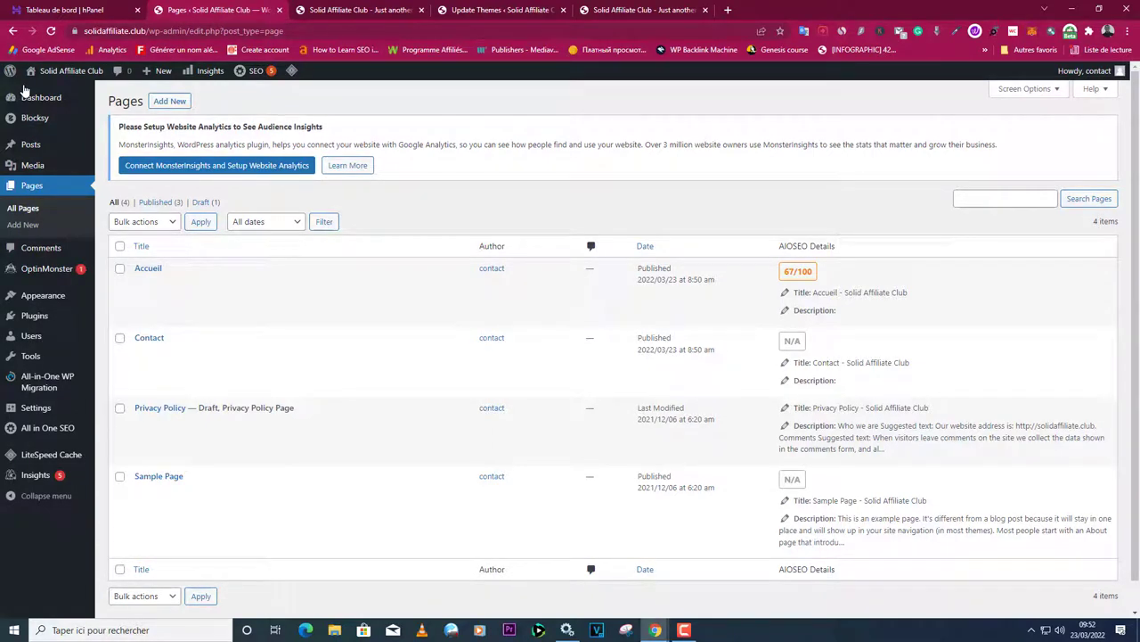
{"action": "left_click", "coordinate": [169, 101]}
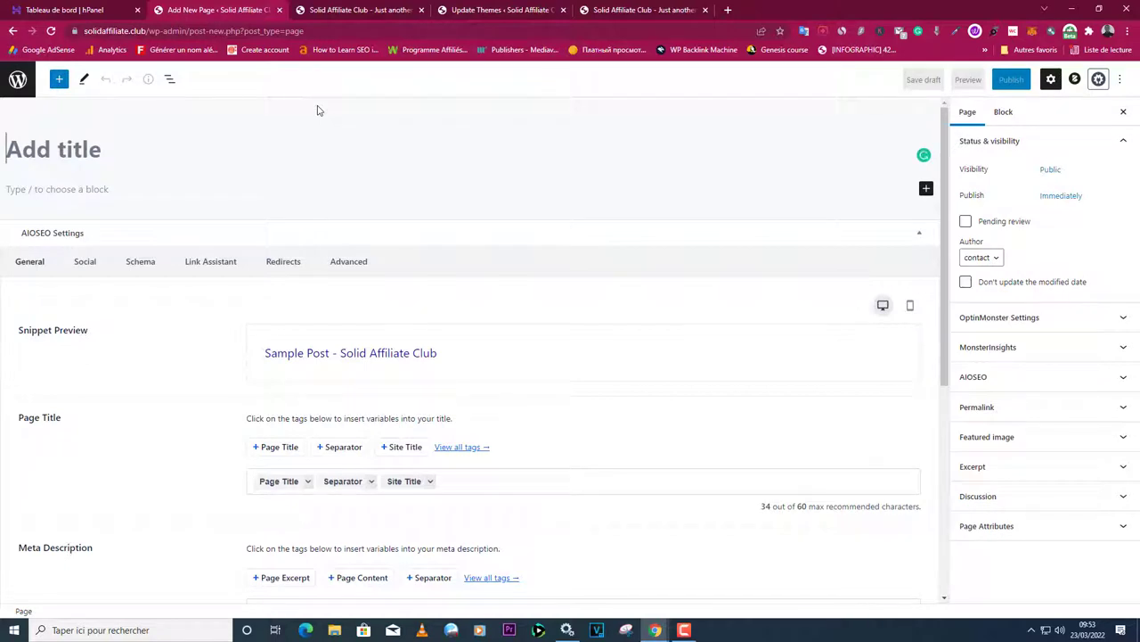
{"action": "type", "text": "Co"}
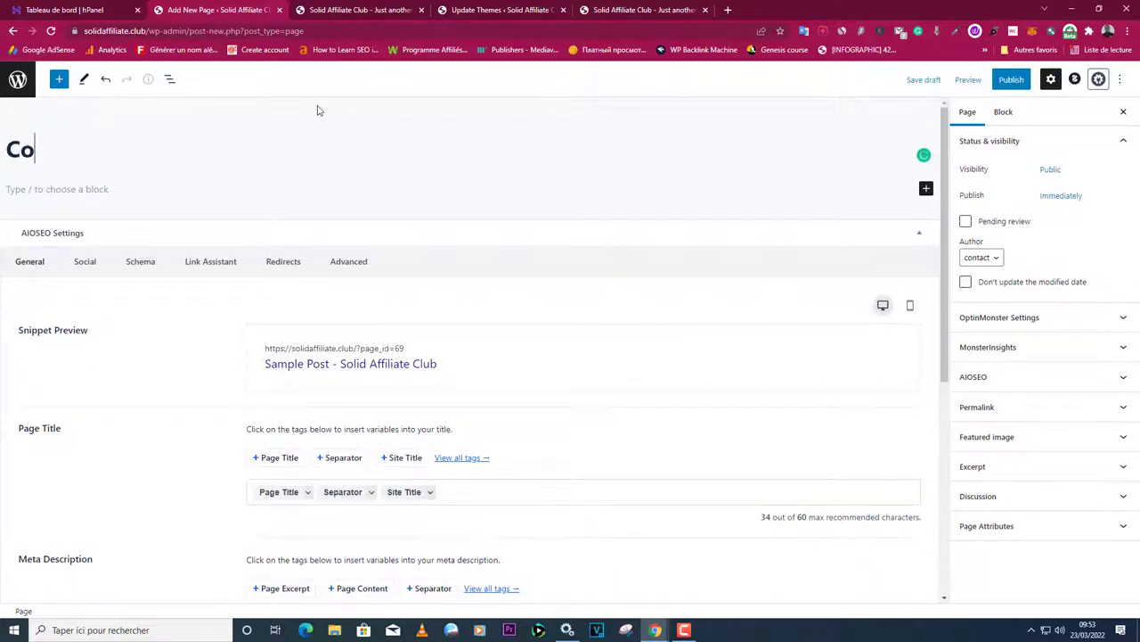
{"action": "type", "text": "nditio"}
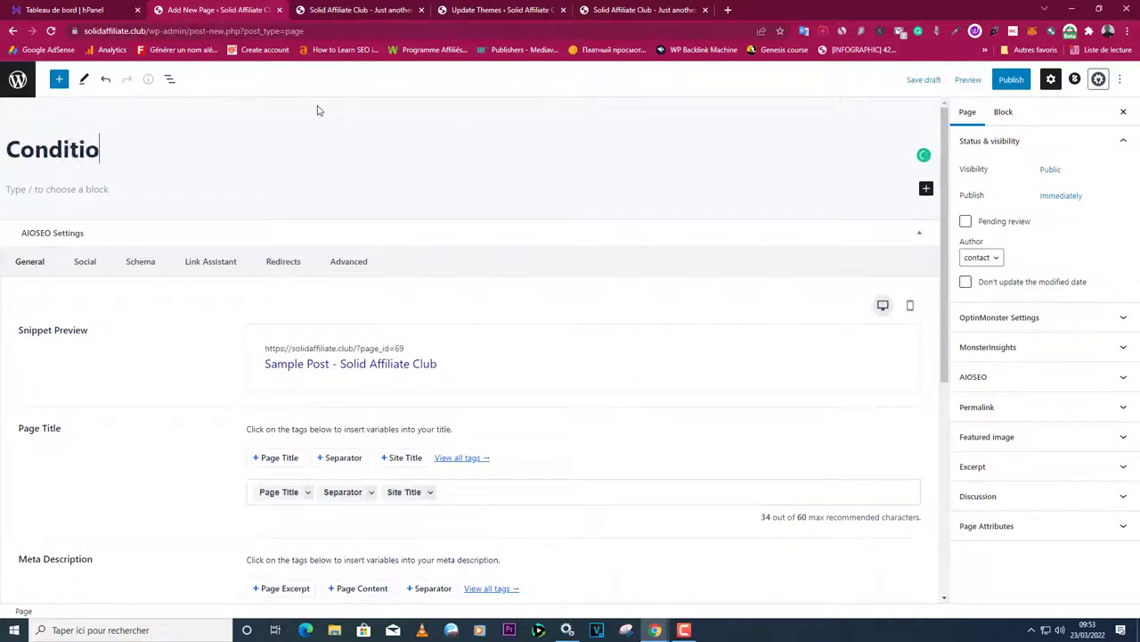
{"action": "type", "text": "ns g"}
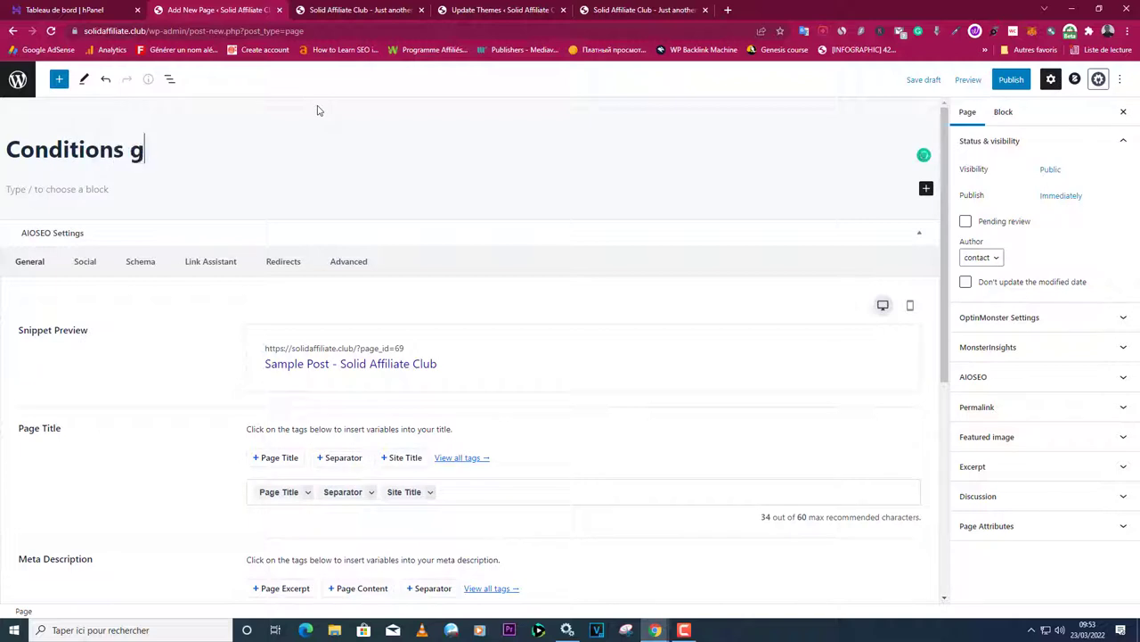
{"action": "type", "text": "énérales d"}
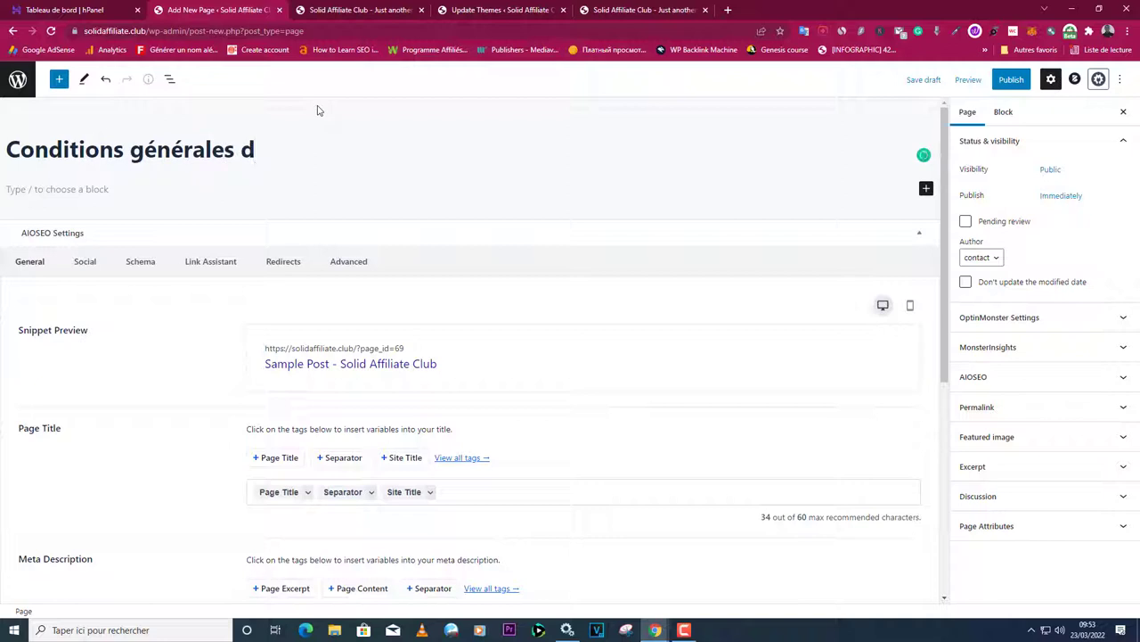
{"action": "type", "text": "'utilisations"}
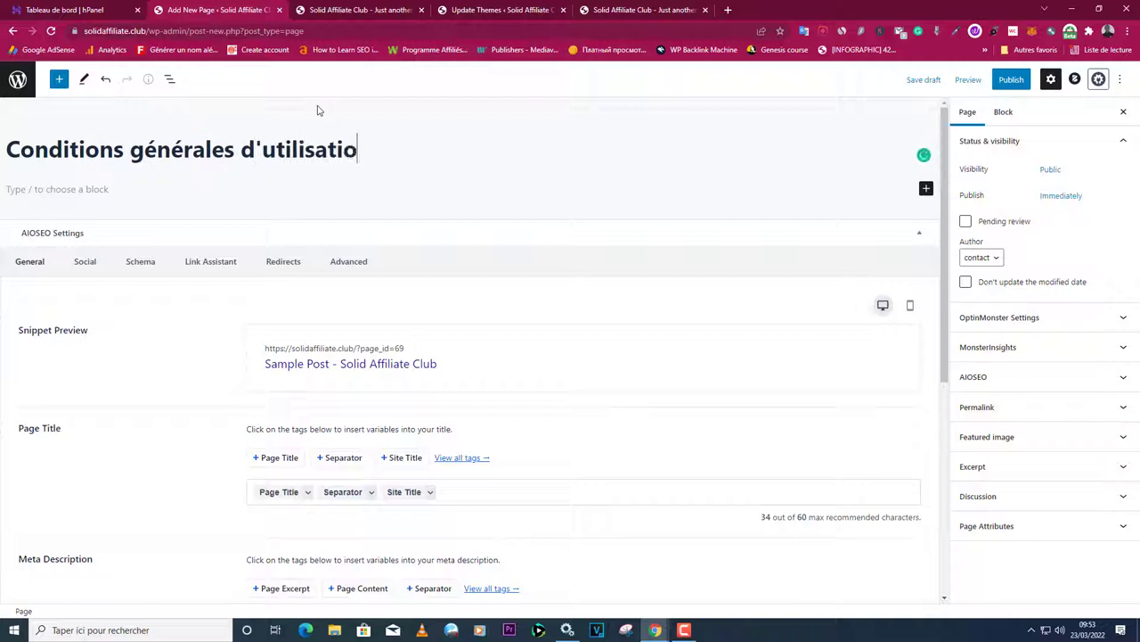
{"action": "left_click", "coordinate": [1010, 80]}
{"action": "left_click", "coordinate": [1007, 81]}
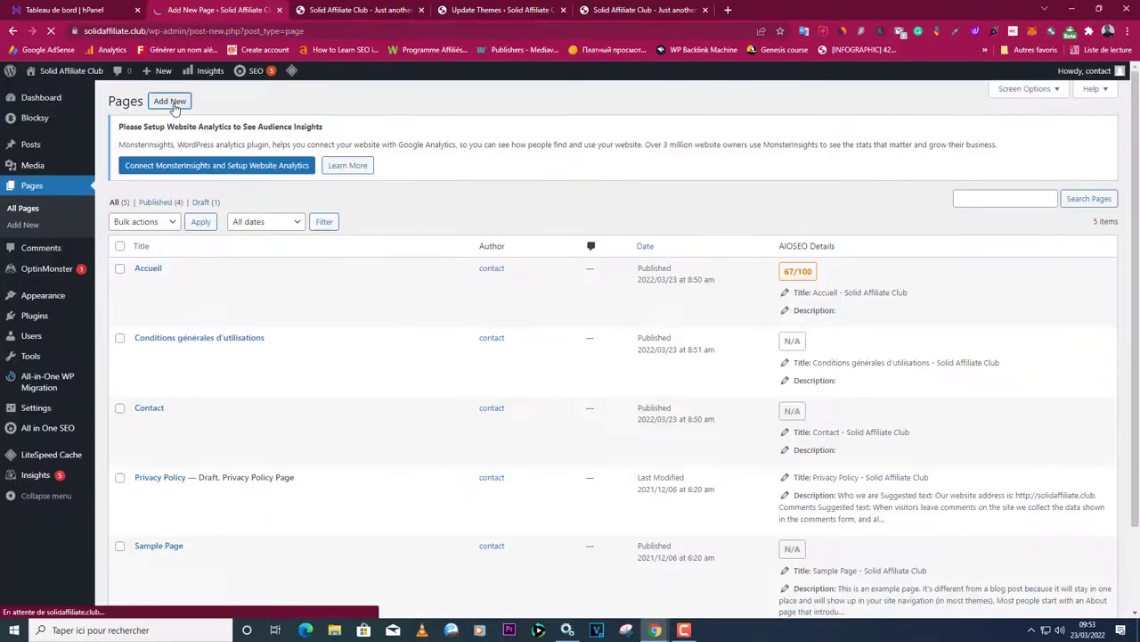
Create and publish another new page titled Politique de confidentialité.
{"action": "left_click", "coordinate": [171, 103]}
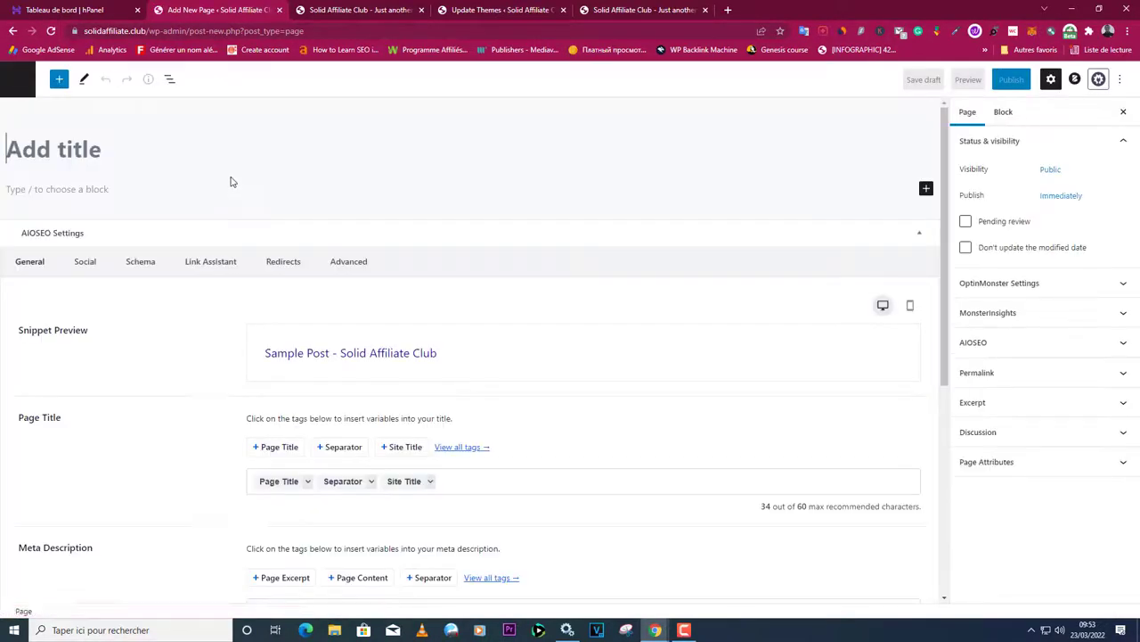
{"action": "type", "text": "P"}
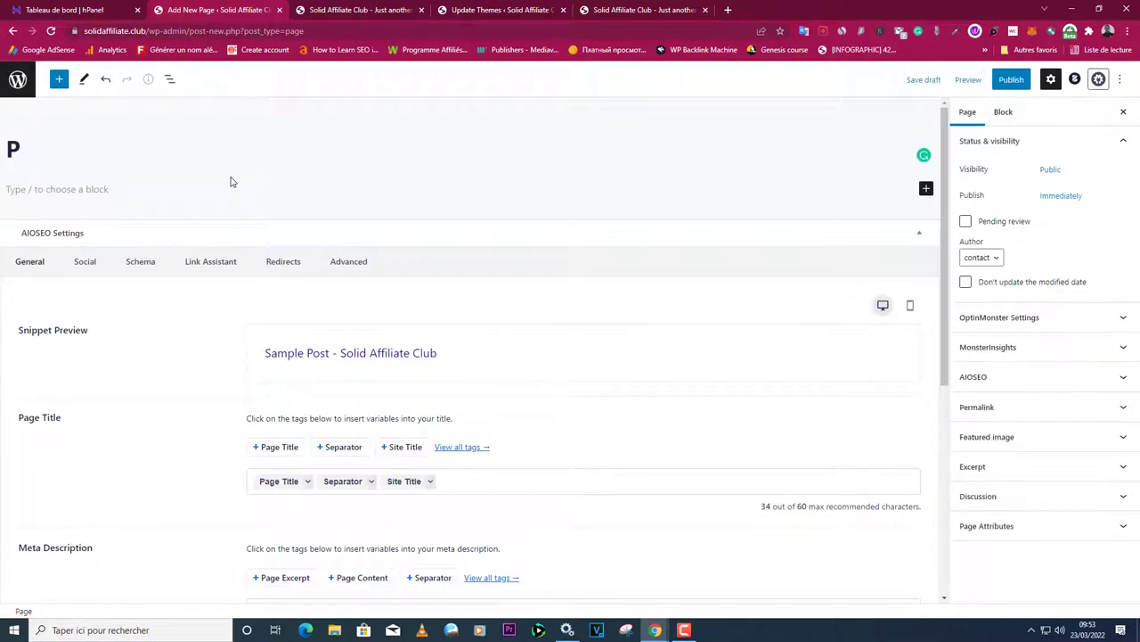
{"action": "type", "text": "olitique de "}
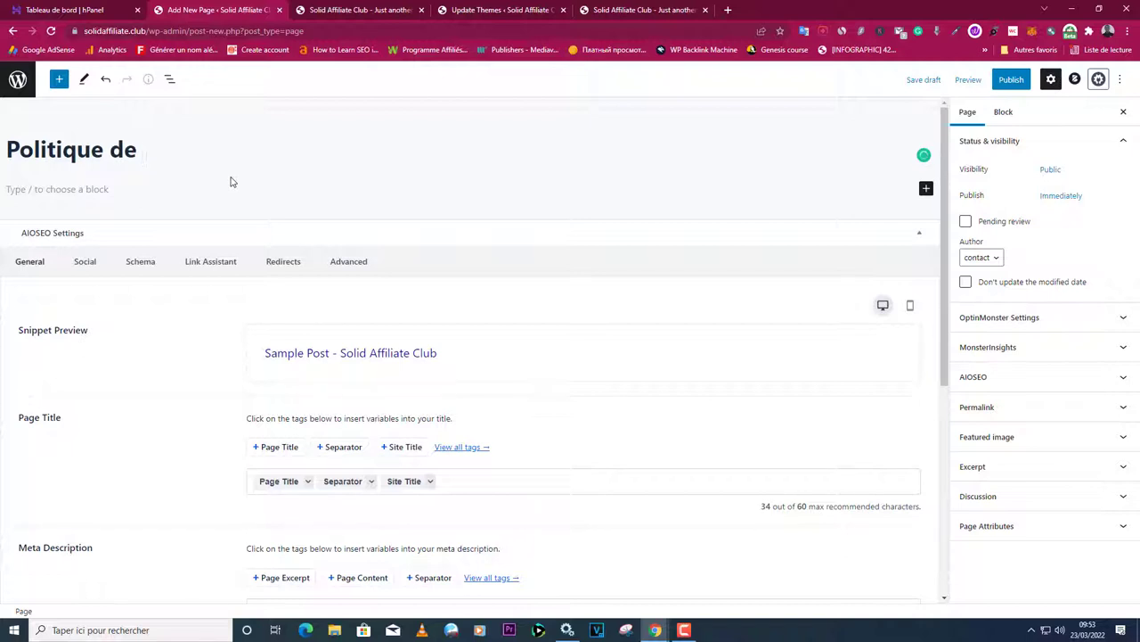
{"action": "type", "text": "confid"}
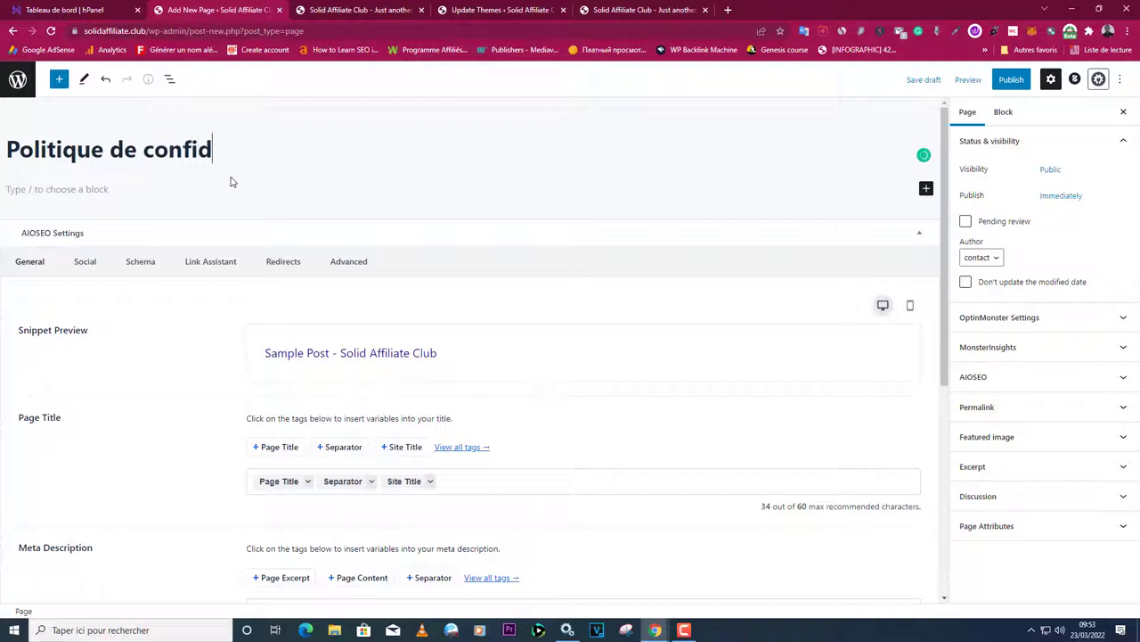
{"action": "type", "text": "entialit"}
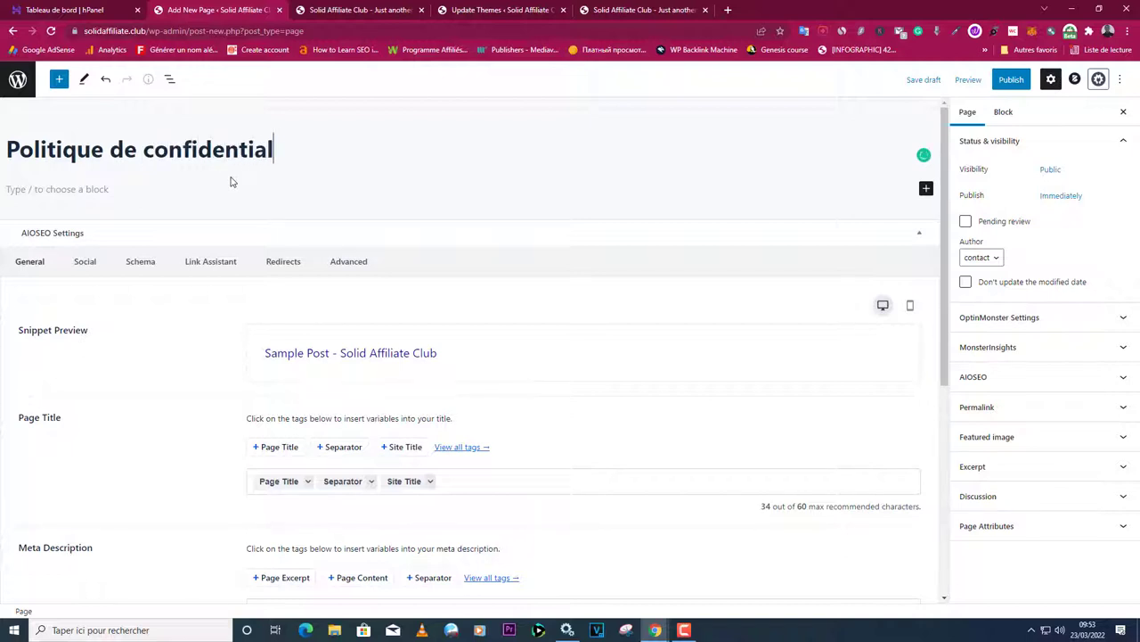
{"action": "type", "text": "é"}
{"action": "left_click", "coordinate": [1003, 83]}
{"action": "left_click", "coordinate": [1005, 88]}
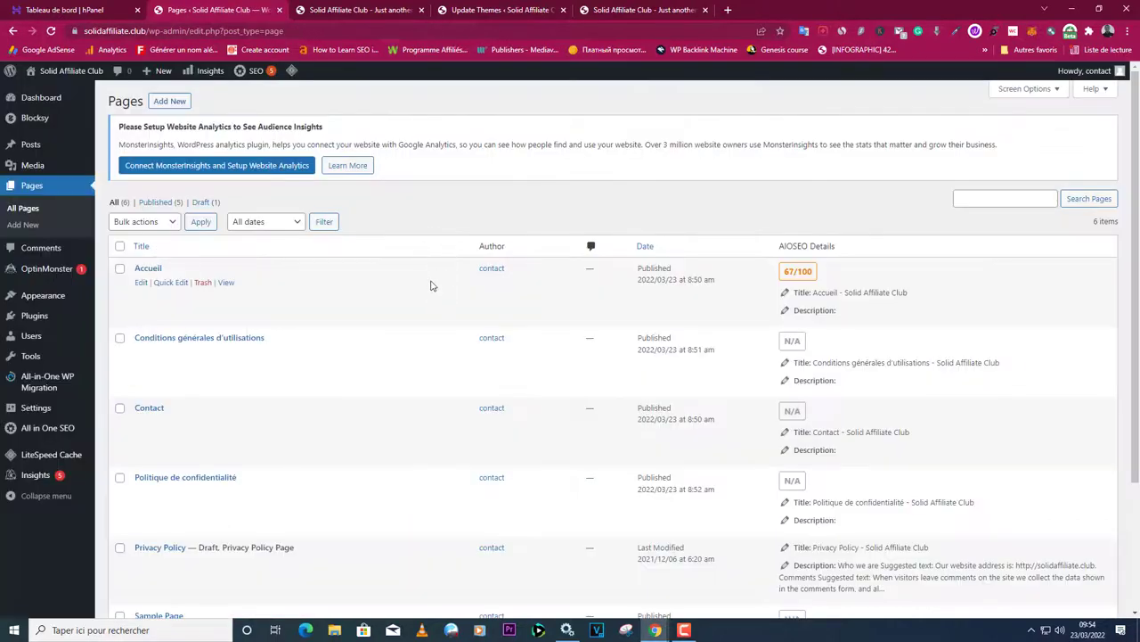
Move the draft Privacy Policy page and the Sample Page to the trash.
{"action": "scroll", "coordinate": [432, 285], "scroll_direction": "down", "scroll_amount": 2}
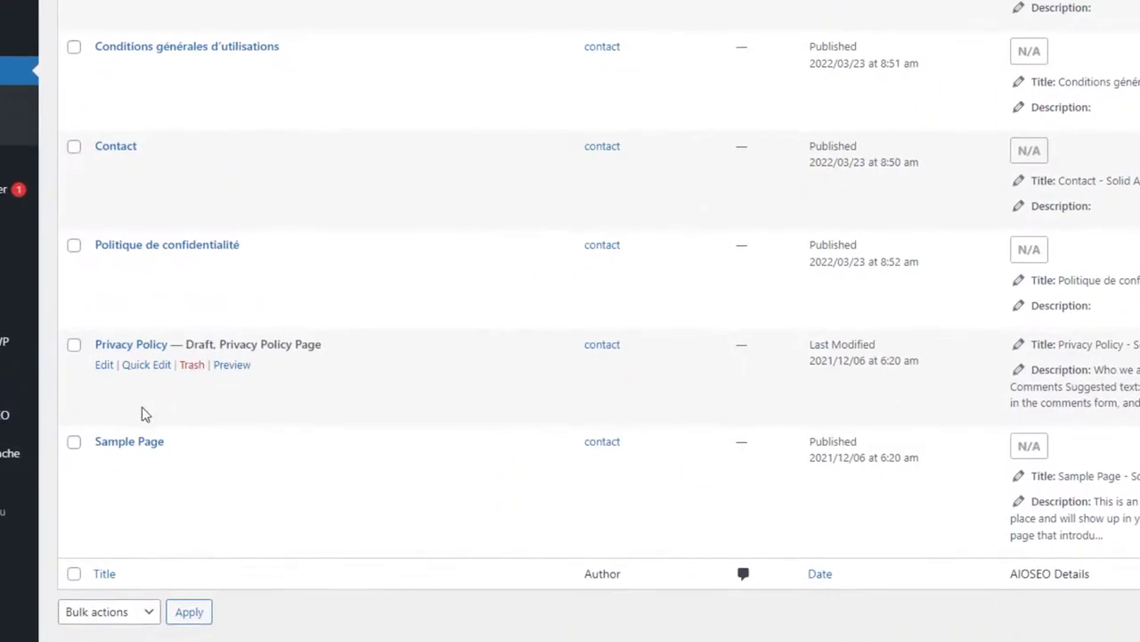
{"action": "left_click", "coordinate": [191, 366]}
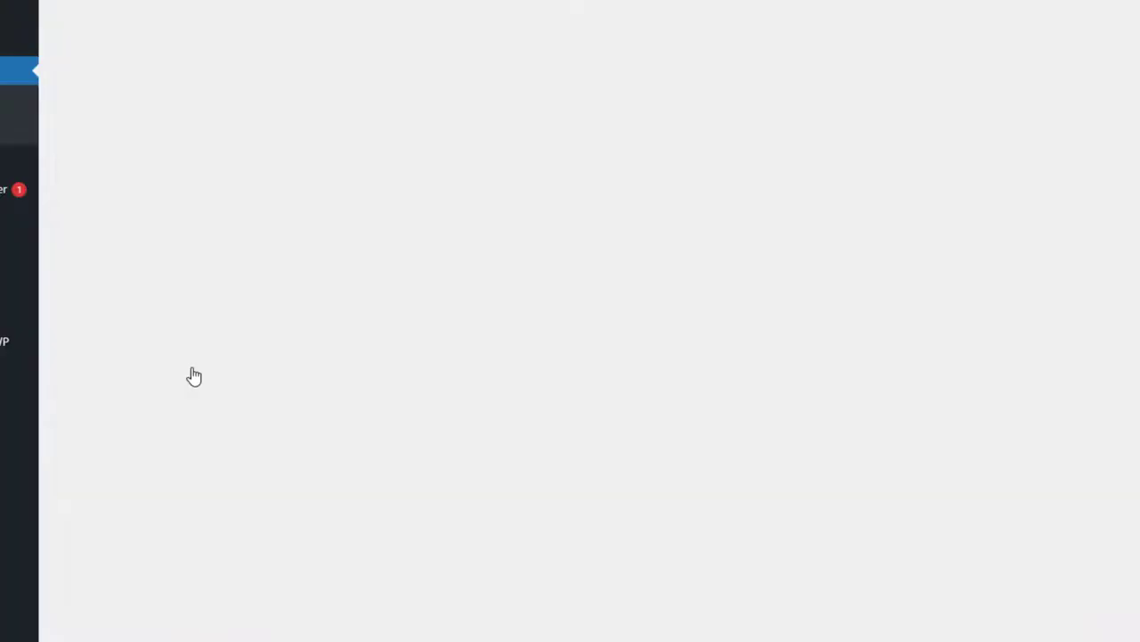
{"action": "scroll", "coordinate": [191, 377], "scroll_direction": "down", "scroll_amount": 3}
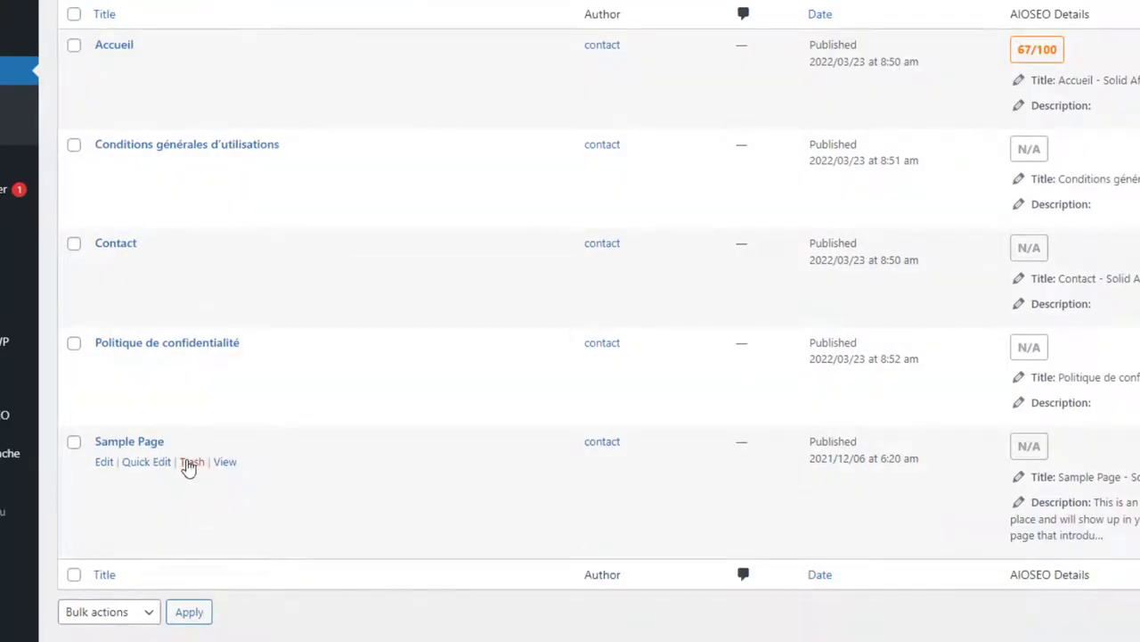
{"action": "left_click", "coordinate": [191, 463]}
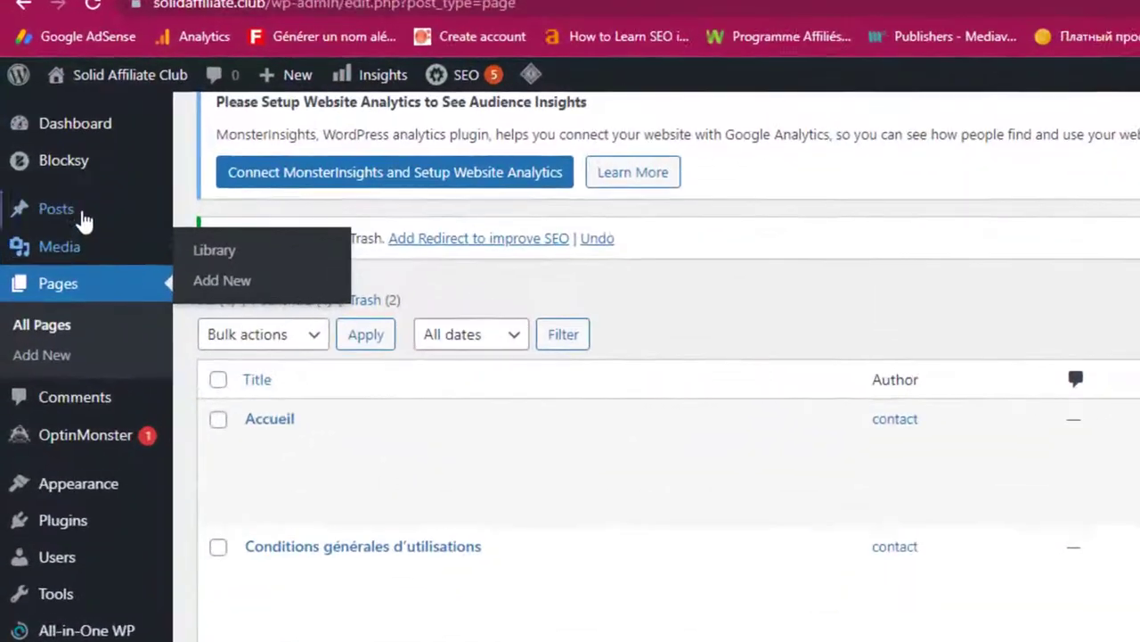
Go to the list of all posts and move the default Hello world! post to the trash.
{"action": "mouse_move", "coordinate": [56, 214]}
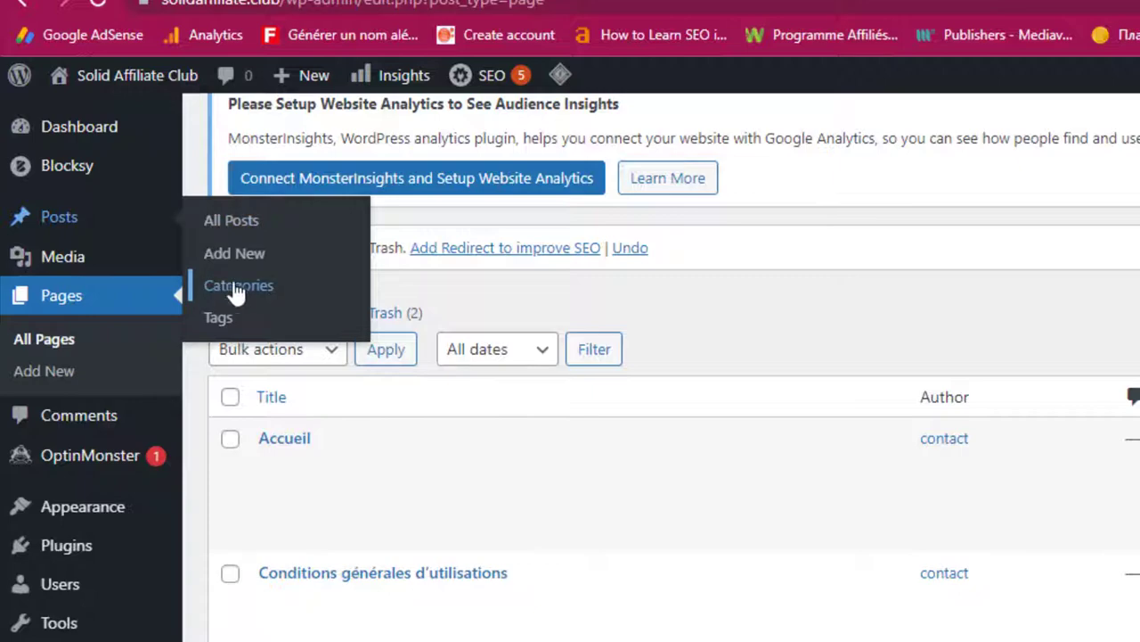
{"action": "left_click", "coordinate": [231, 222]}
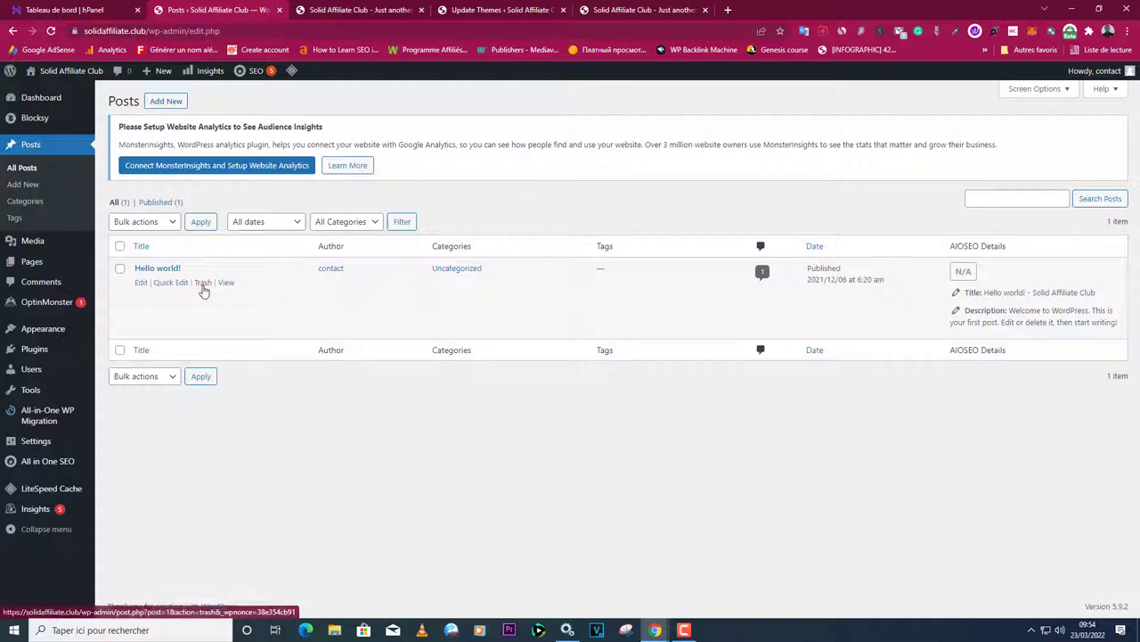
{"action": "left_click", "coordinate": [203, 283]}
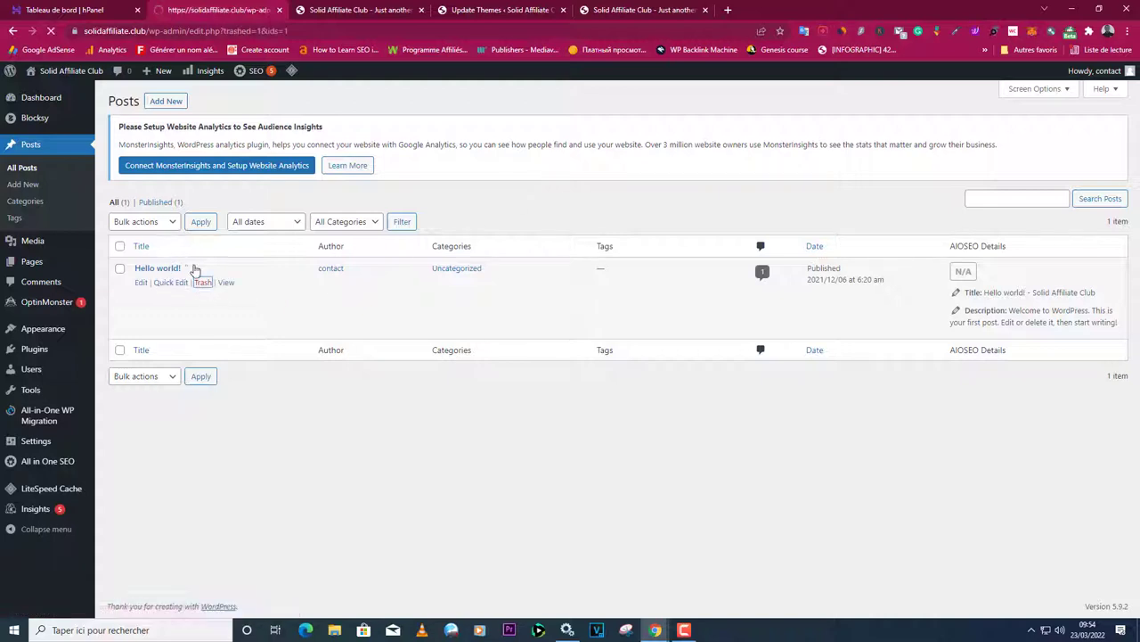
Search Google for "answer the public" in a new browser tab and open the AnswerThePublic website.
{"action": "left_click", "coordinate": [728, 9]}
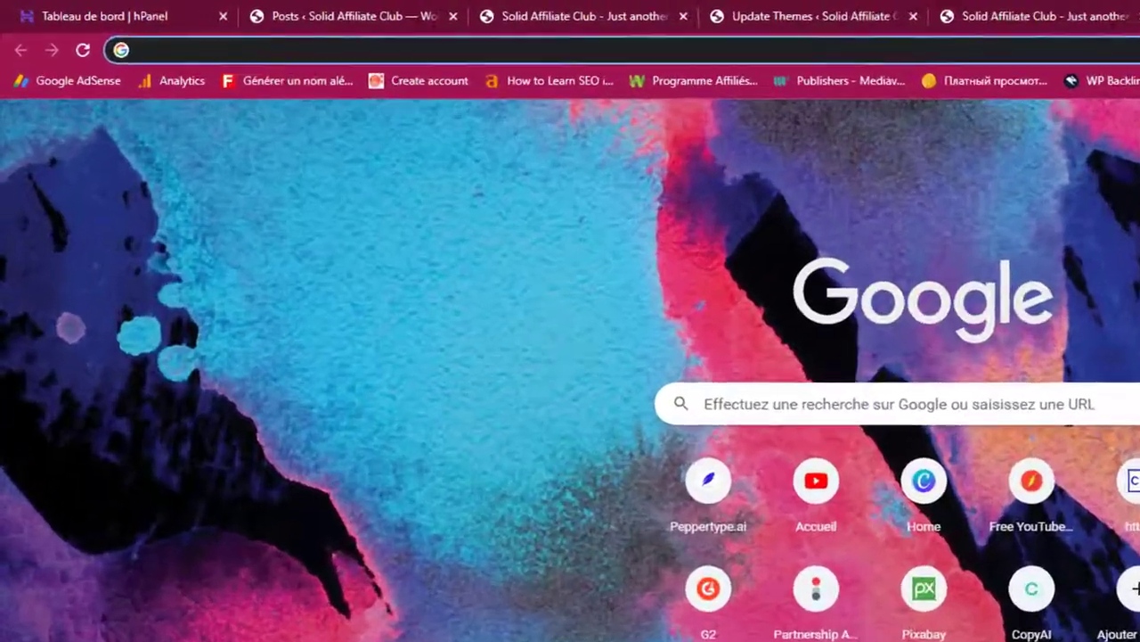
{"action": "type", "text": "ans"}
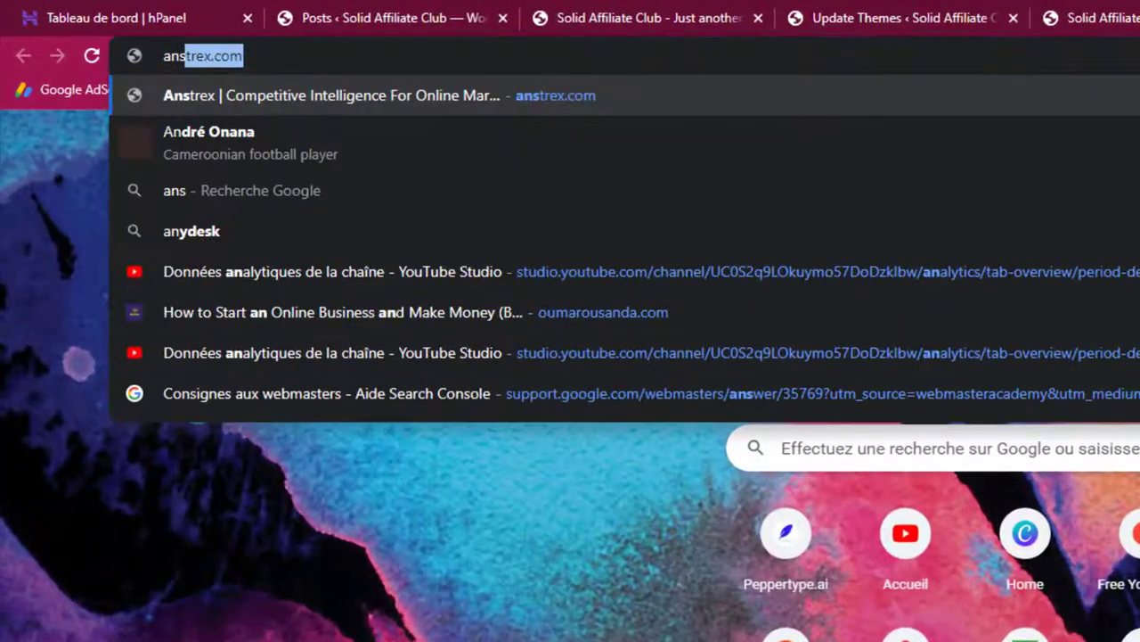
{"action": "type", "text": "we"}
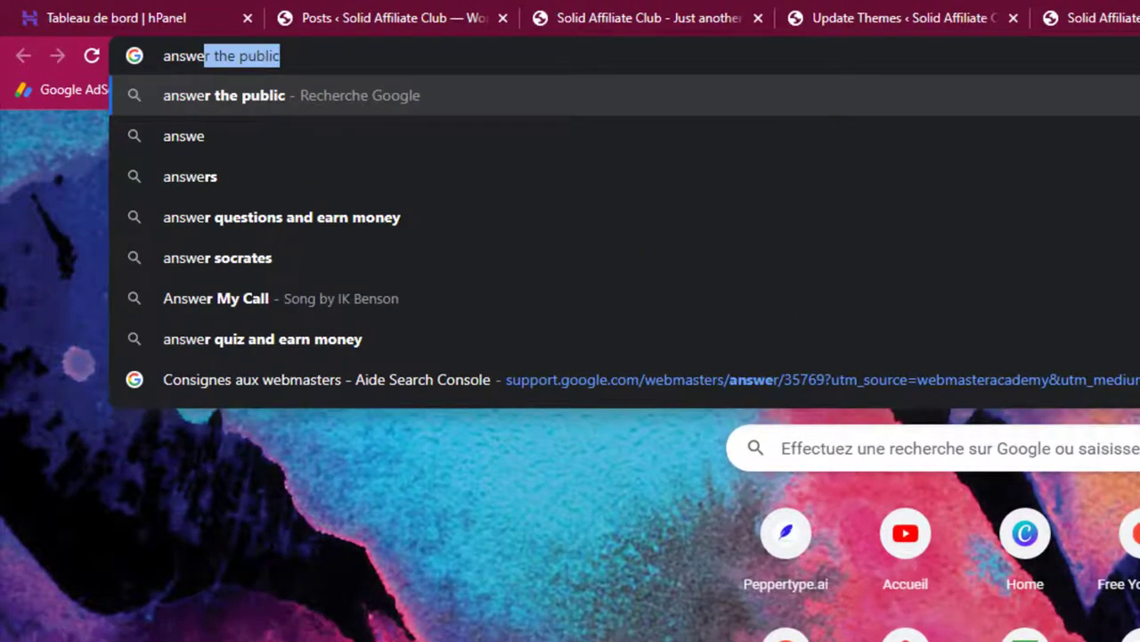
{"action": "key", "text": "Return"}
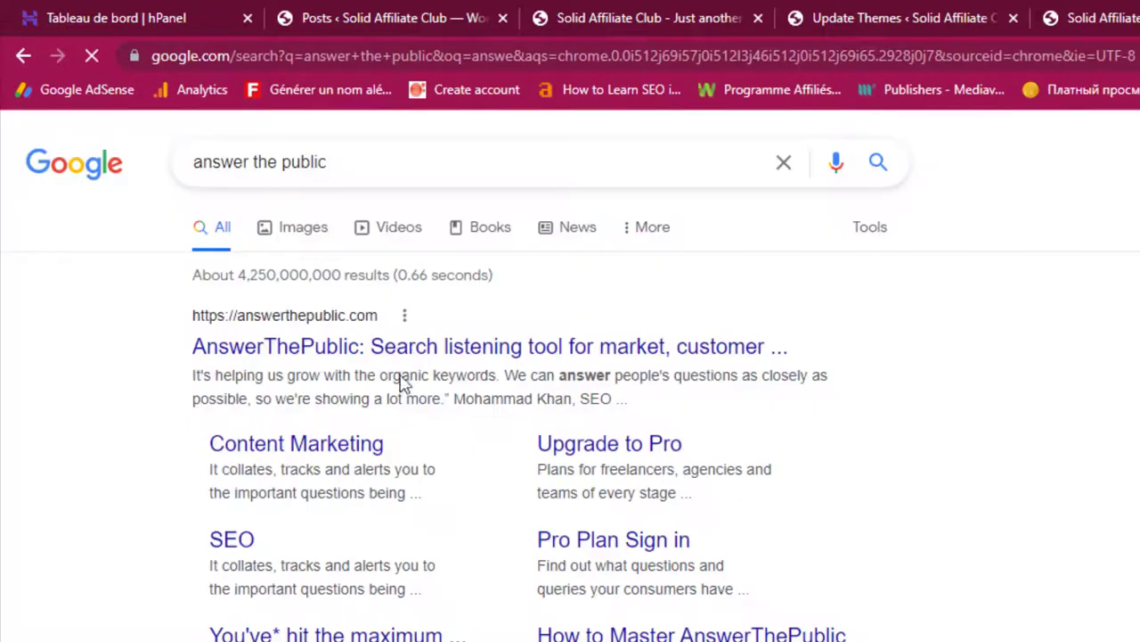
{"action": "left_click", "coordinate": [344, 355]}
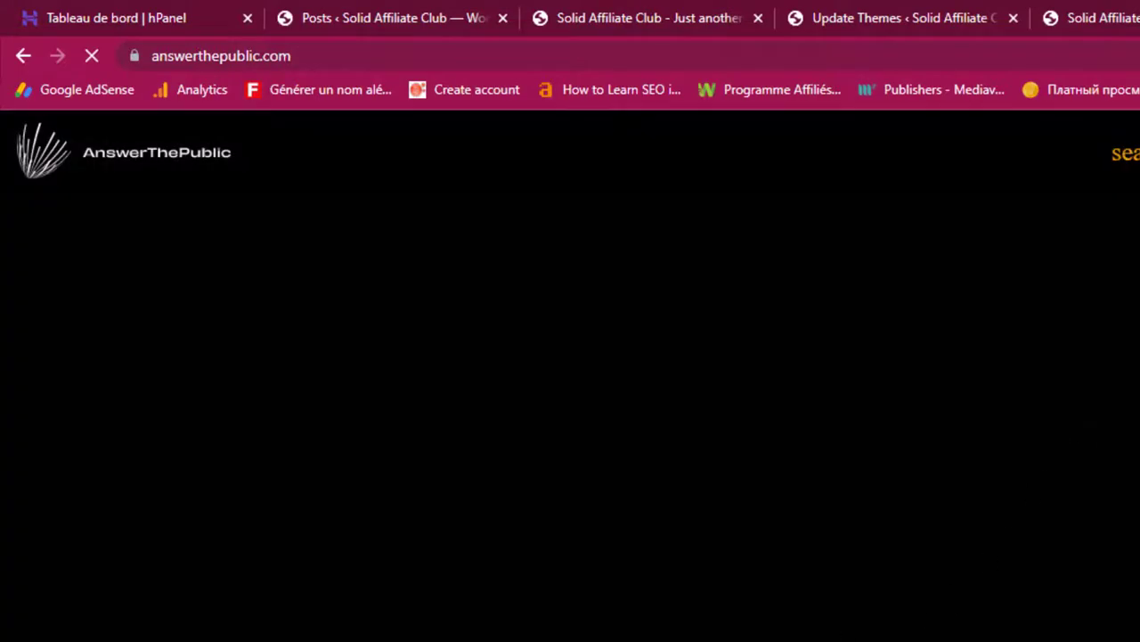
Set the AnswerThePublic search country to France and the language to Français.
{"action": "left_click", "coordinate": [390, 461]}
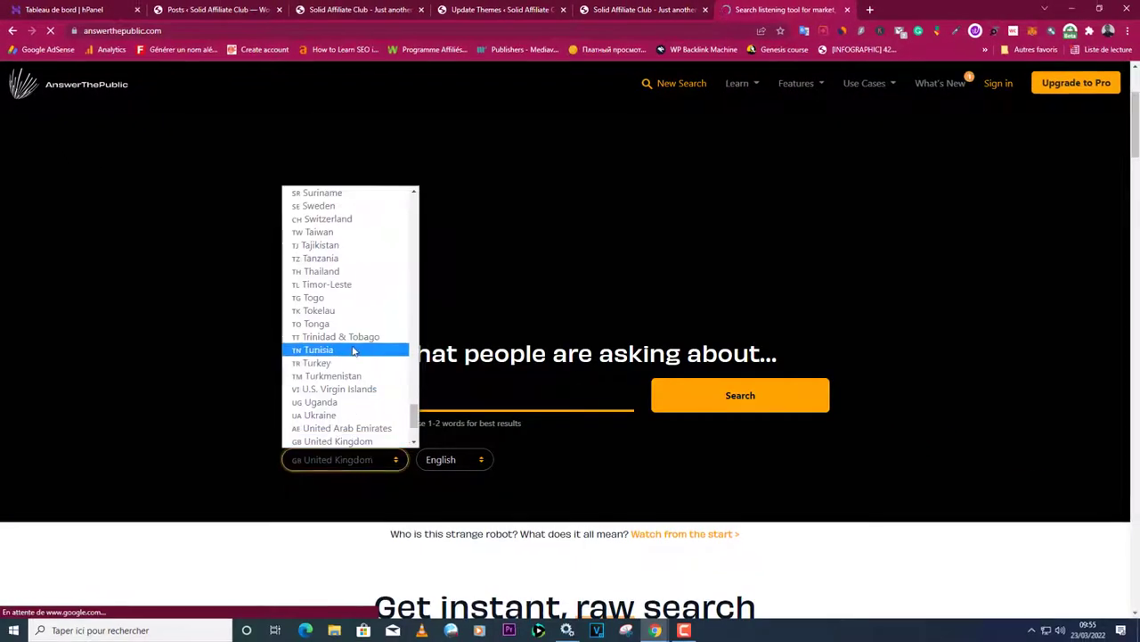
{"action": "scroll", "coordinate": [355, 312], "scroll_direction": "up", "scroll_amount": 15}
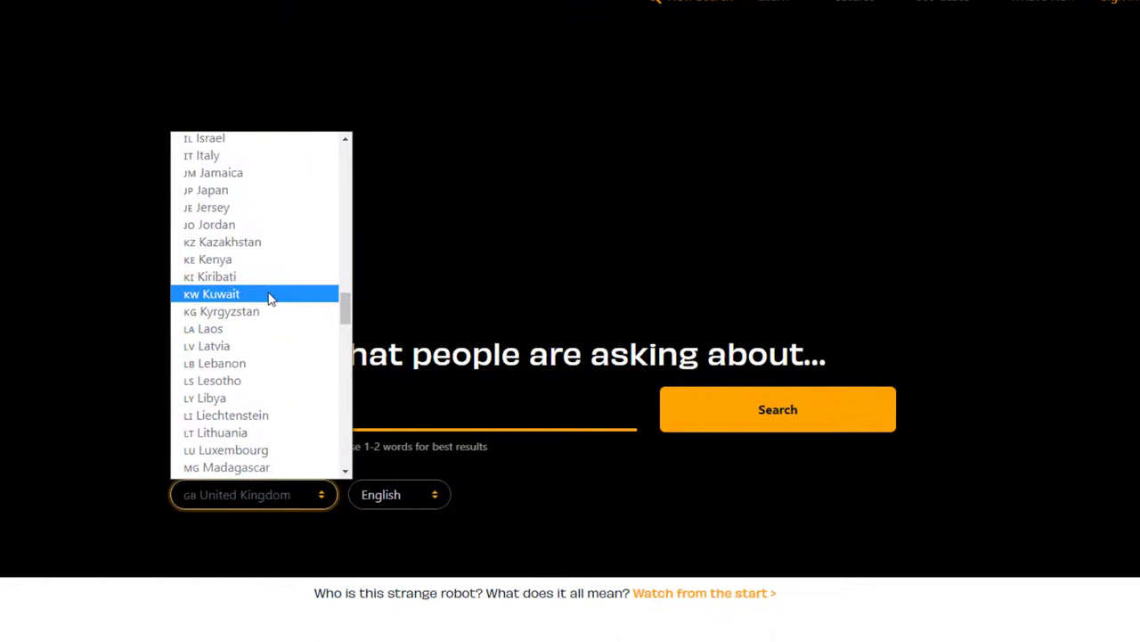
{"action": "scroll", "coordinate": [268, 296], "scroll_direction": "up", "scroll_amount": 12}
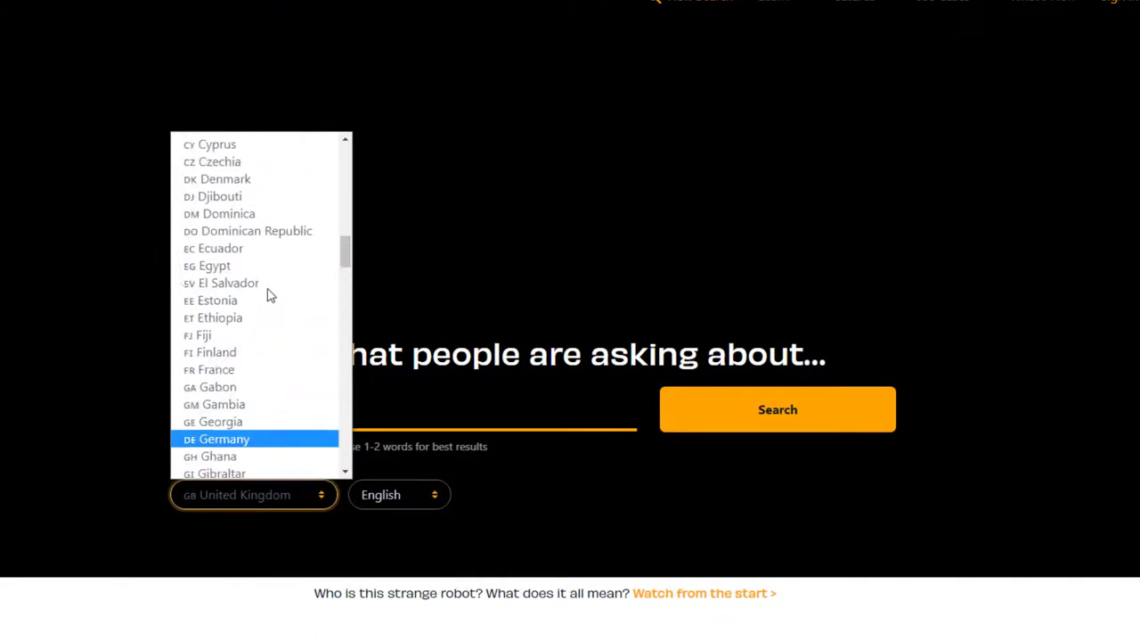
{"action": "left_click", "coordinate": [251, 370]}
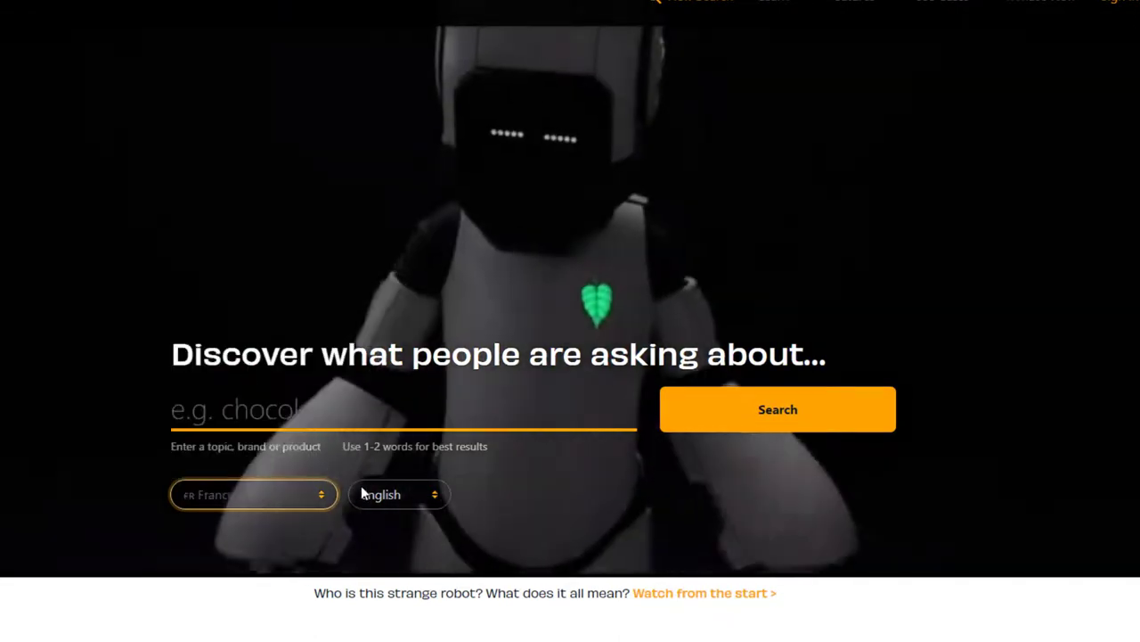
{"action": "left_click", "coordinate": [398, 499]}
{"action": "left_click", "coordinate": [397, 246]}
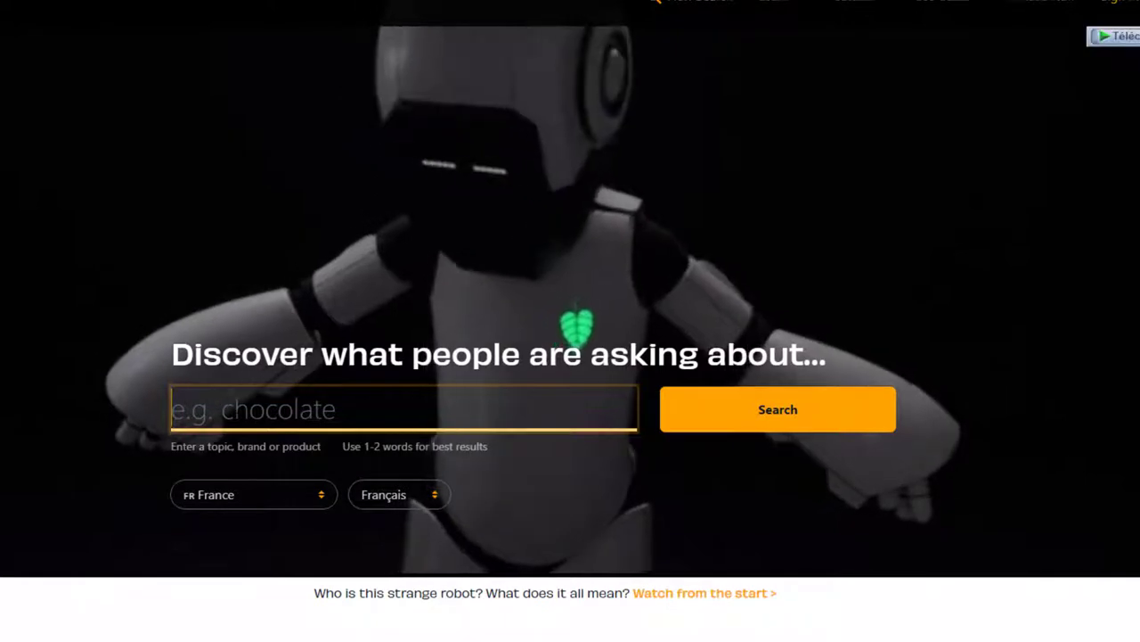
Search AnswerThePublic for the topic "Comment faire l'affiliation".
{"action": "type", "text": "Commen"}
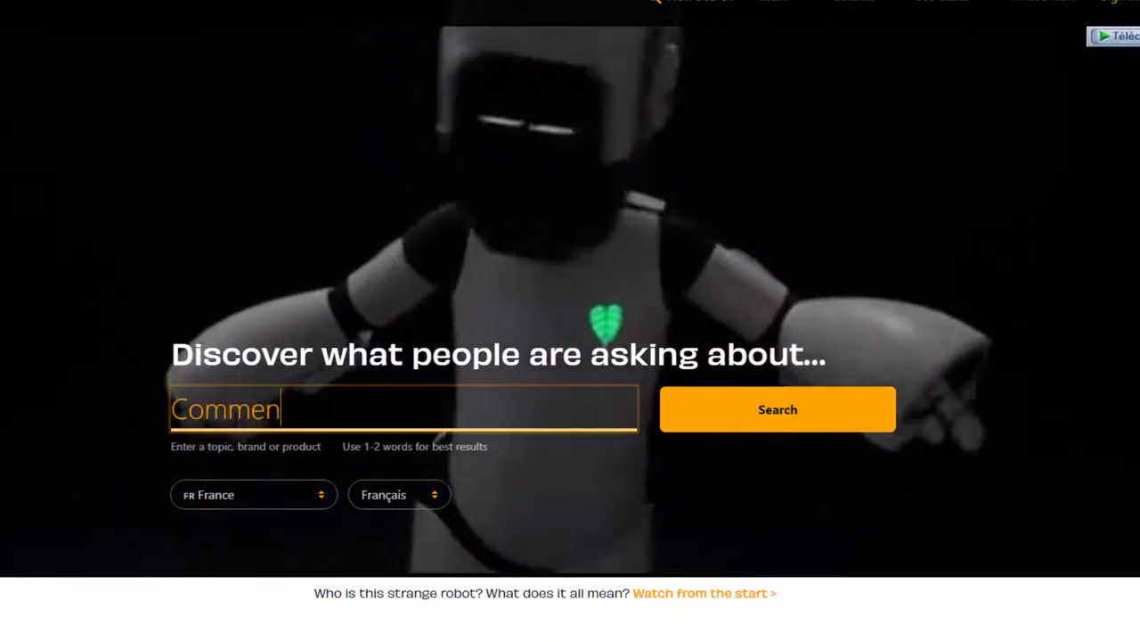
{"action": "type", "text": "t fai"}
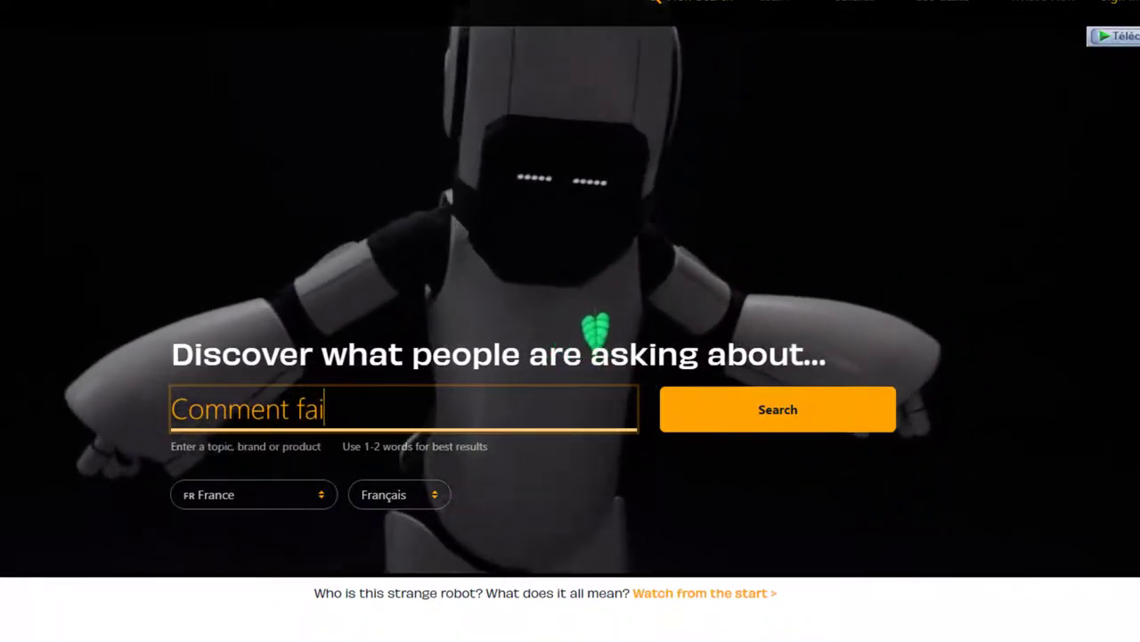
{"action": "type", "text": "re l'"}
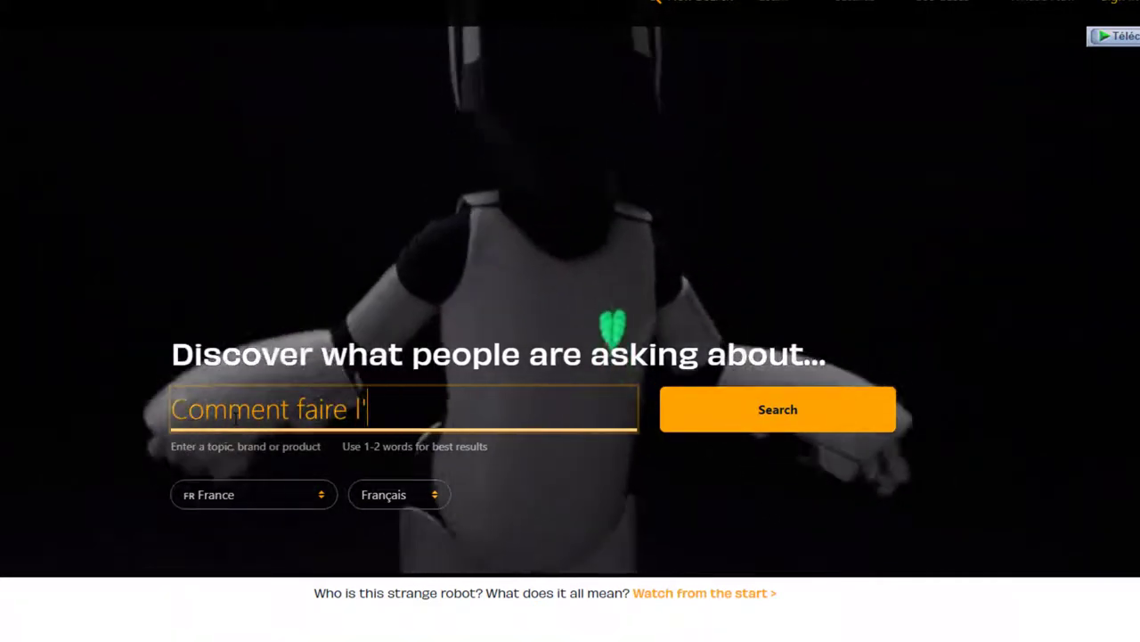
{"action": "type", "text": "aff"}
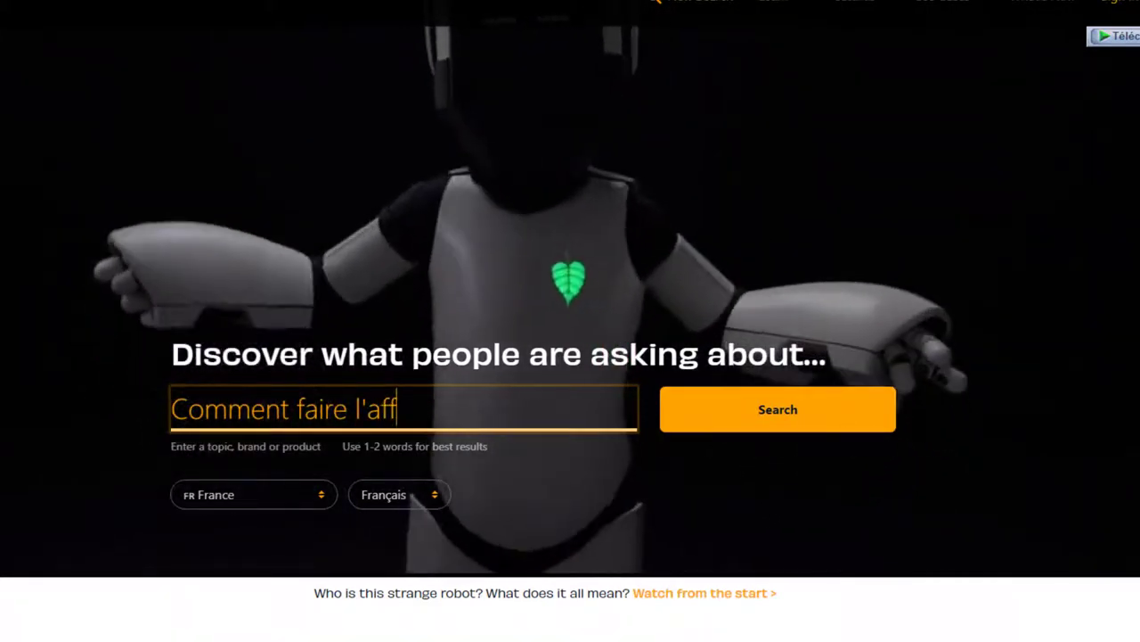
{"action": "type", "text": "iliation"}
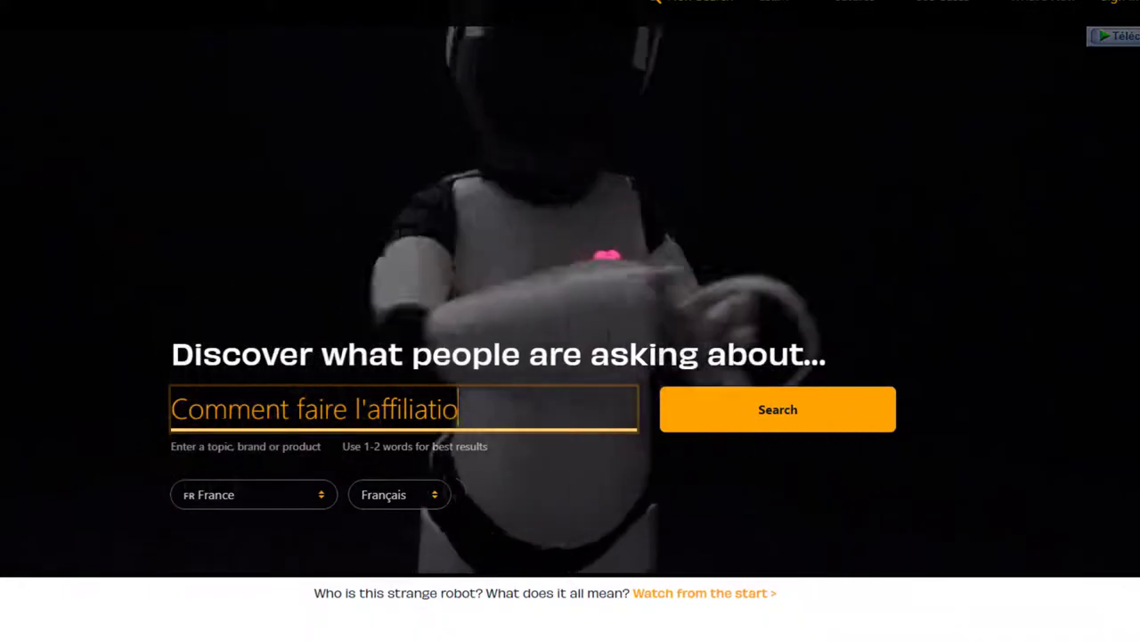
{"action": "left_click", "coordinate": [746, 411]}
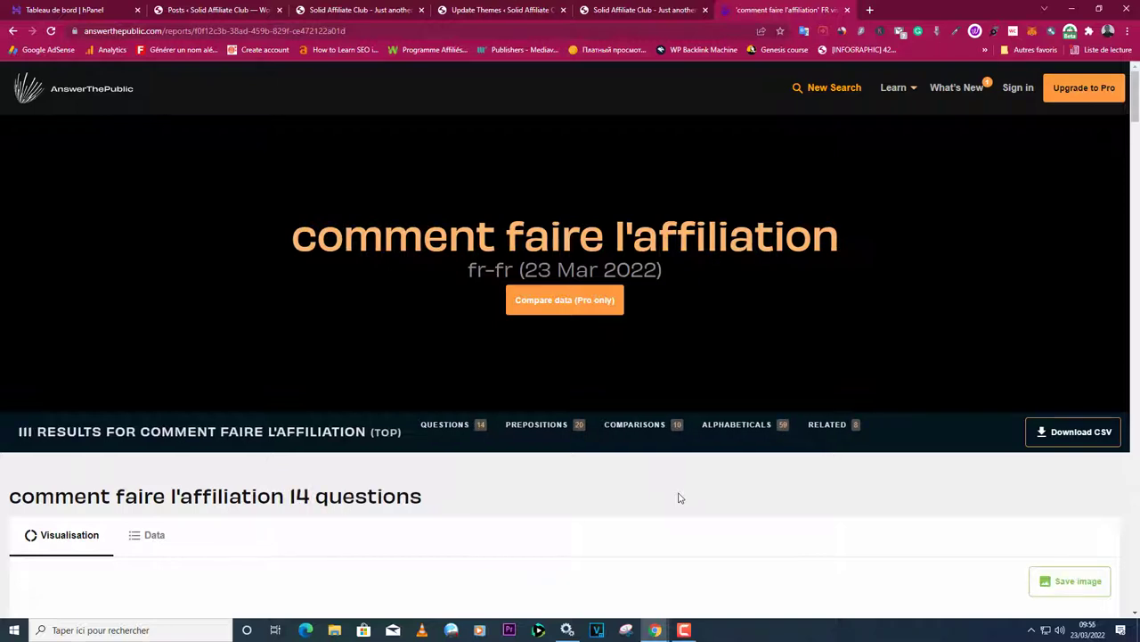
Dismiss the email course popup and examine the visualisation of questions people ask about "comment faire l'affiliation".
{"action": "scroll", "coordinate": [653, 493], "scroll_direction": "down", "scroll_amount": 2}
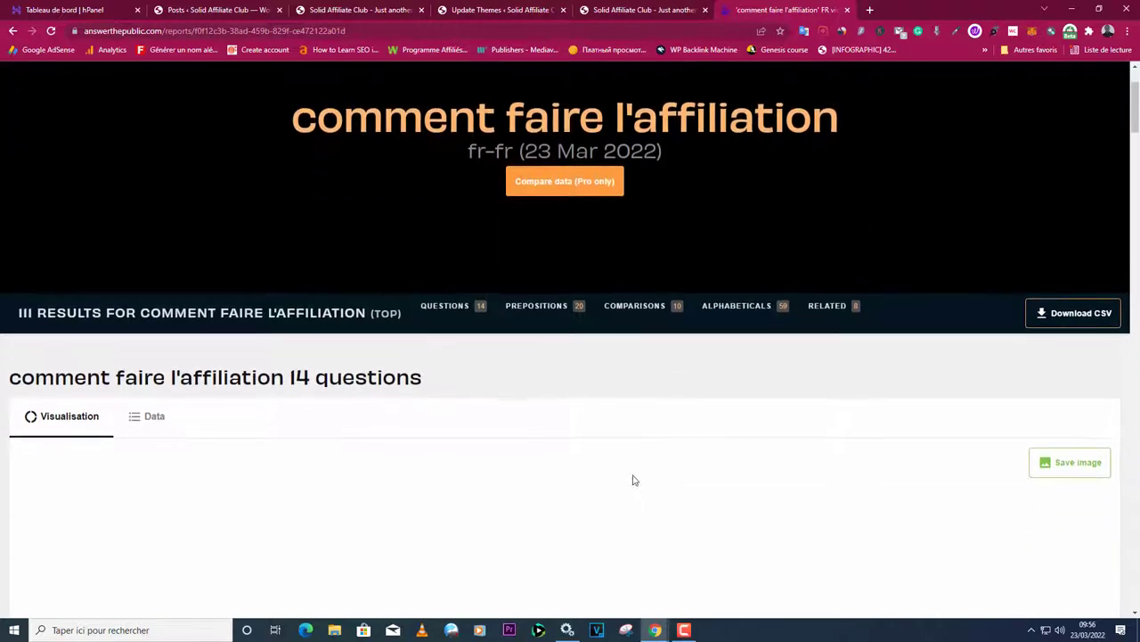
{"action": "scroll", "coordinate": [568, 433], "scroll_direction": "down", "scroll_amount": 2}
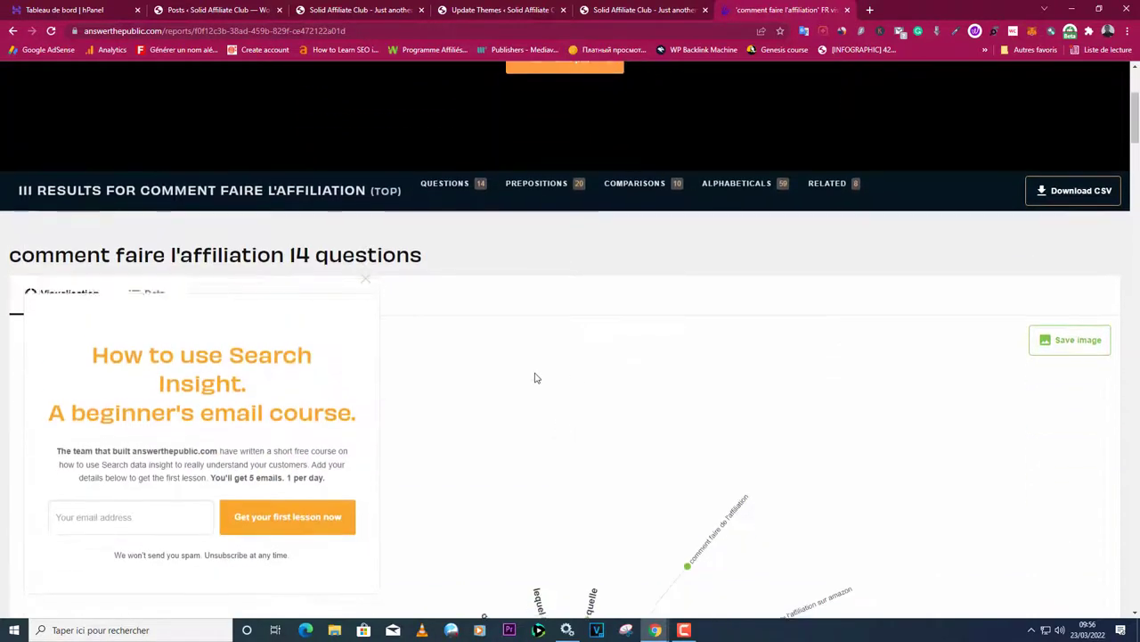
{"action": "scroll", "coordinate": [525, 374], "scroll_direction": "down", "scroll_amount": 2}
{"action": "scroll", "coordinate": [509, 369], "scroll_direction": "down", "scroll_amount": 3}
{"action": "left_click", "coordinate": [365, 278]}
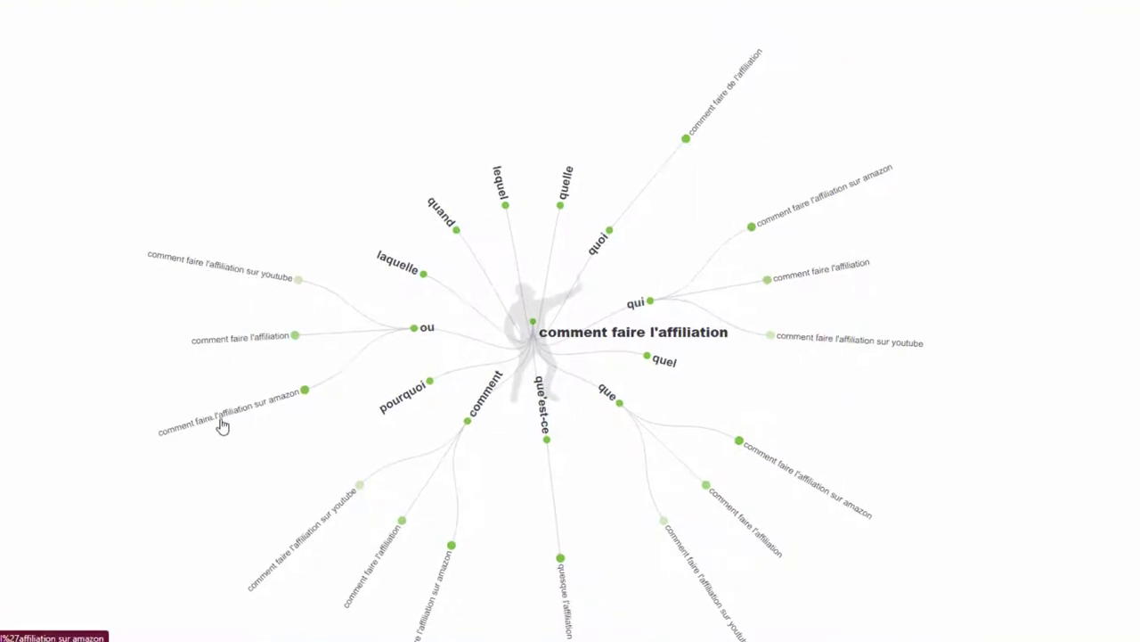
{"action": "scroll", "coordinate": [268, 416], "scroll_direction": "down", "scroll_amount": 2}
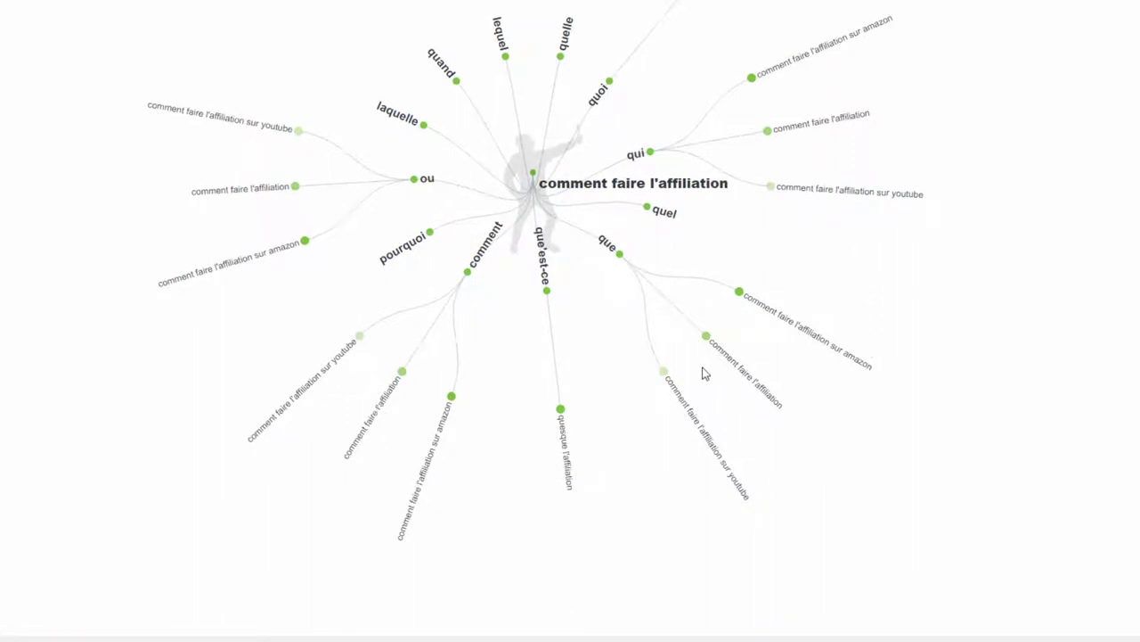
{"action": "scroll", "coordinate": [704, 373], "scroll_direction": "up", "scroll_amount": 3}
{"action": "scroll", "coordinate": [708, 375], "scroll_direction": "up", "scroll_amount": 2}
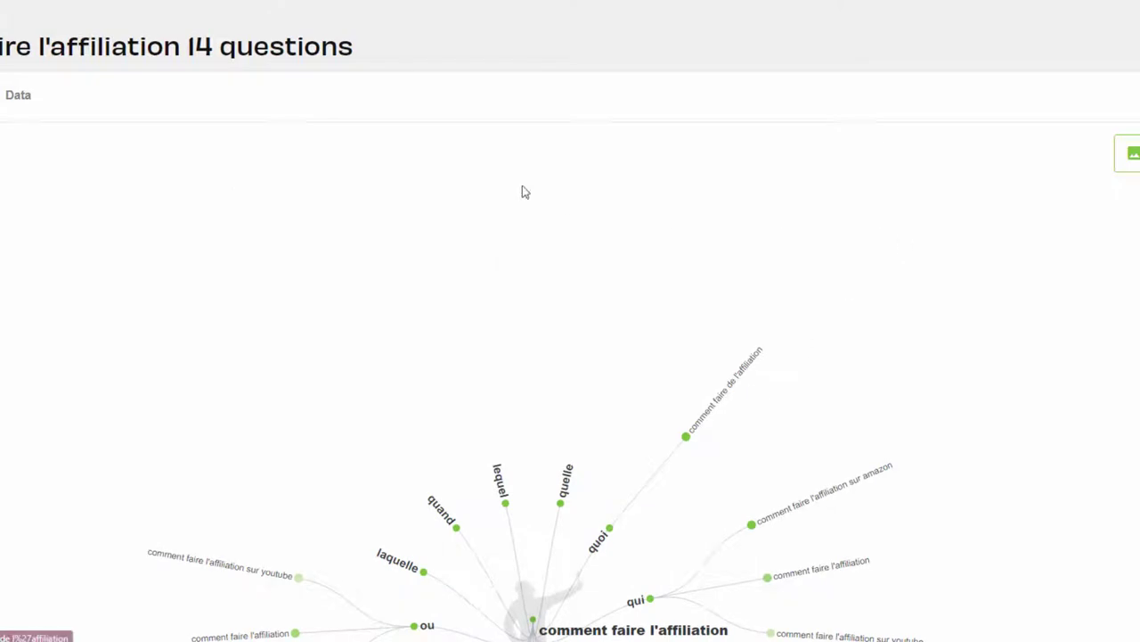
Show the questions as a data list and copy the suggestion "comment faire l'affiliation sur amazon" from the comment group.
{"action": "left_click", "coordinate": [24, 105]}
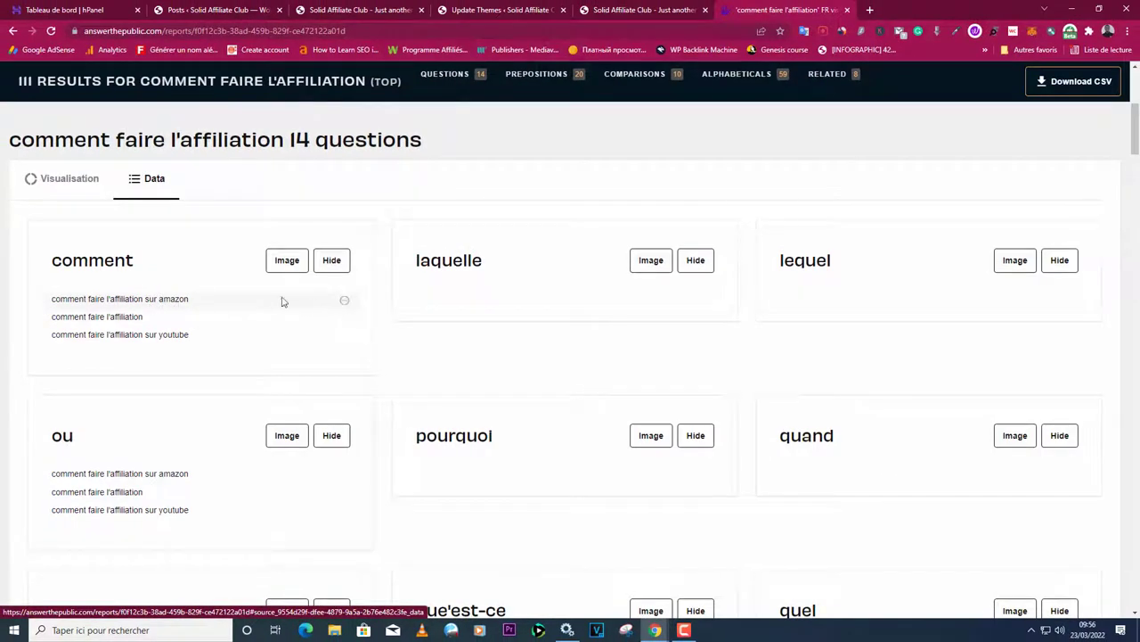
{"action": "left_click_drag", "start_coordinate": [190, 305], "coordinate": [51, 306]}
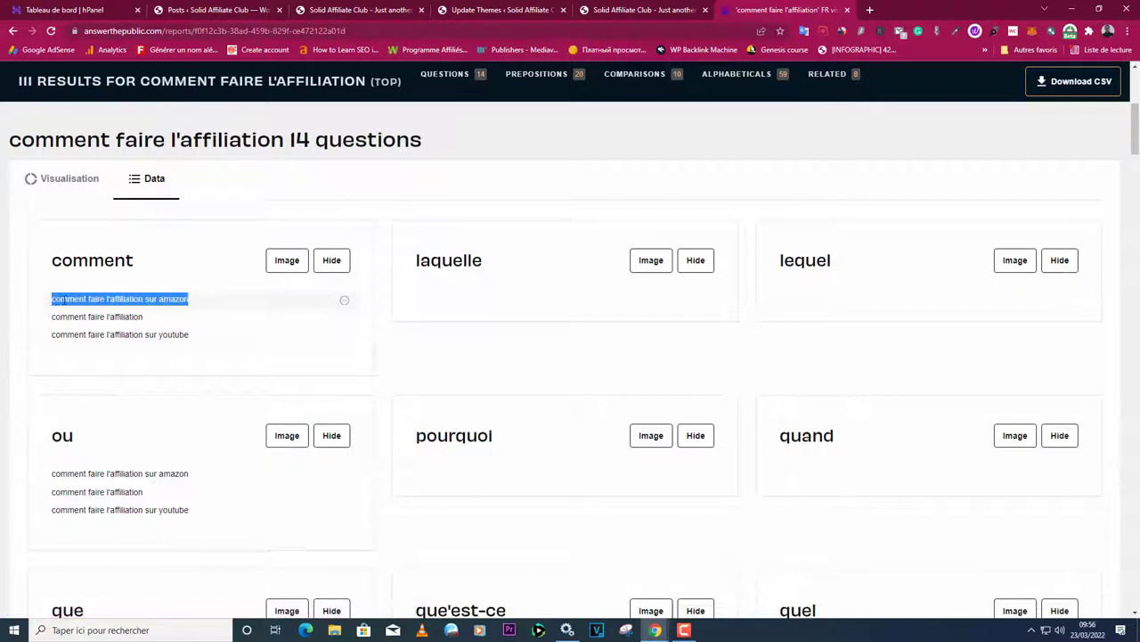
{"action": "right_click", "coordinate": [86, 301]}
{"action": "left_click", "coordinate": [101, 309]}
Return to the WordPress posts list and add a new post titled "comment faire l'affiliation sur amazon".
{"action": "left_click", "coordinate": [399, 9]}
{"action": "left_click", "coordinate": [218, 9]}
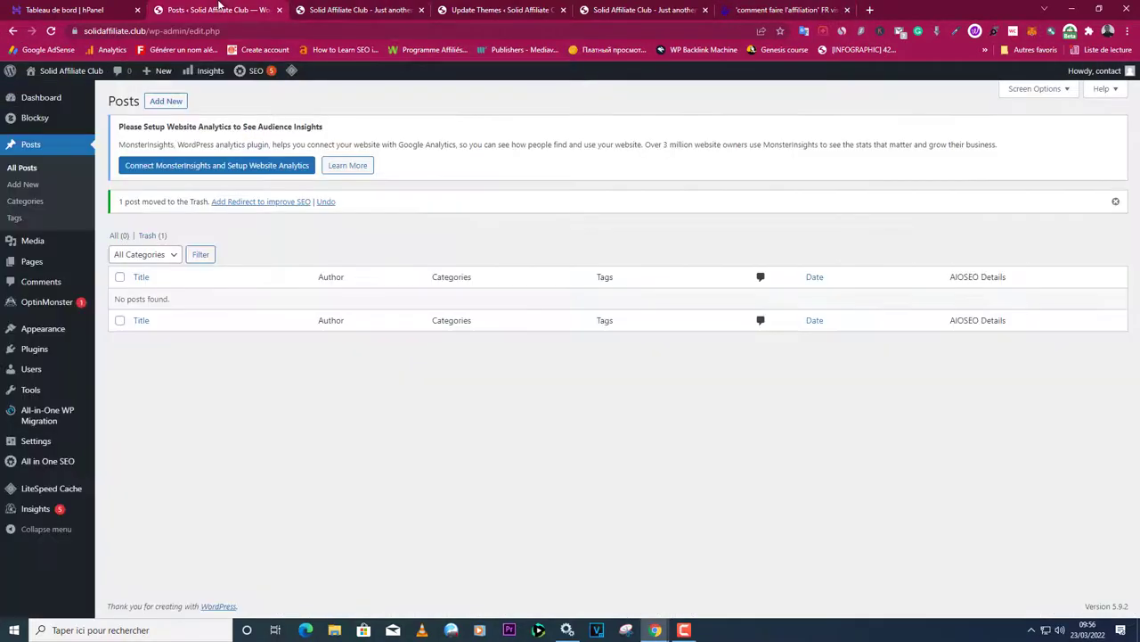
{"action": "left_click", "coordinate": [165, 103]}
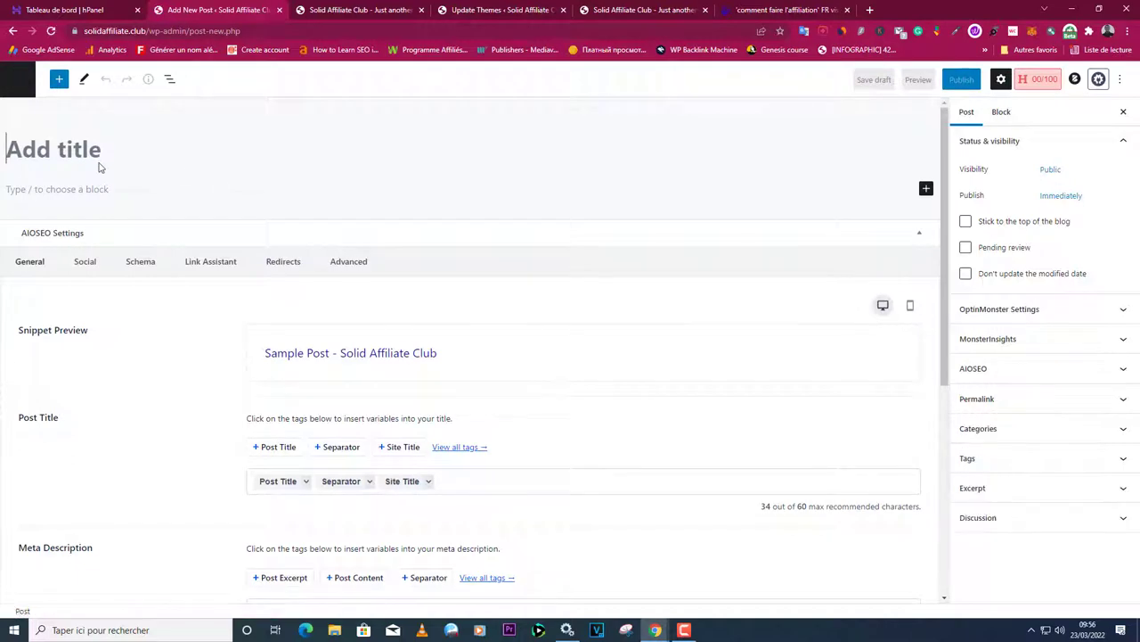
{"action": "key", "text": "ctrl+v"}
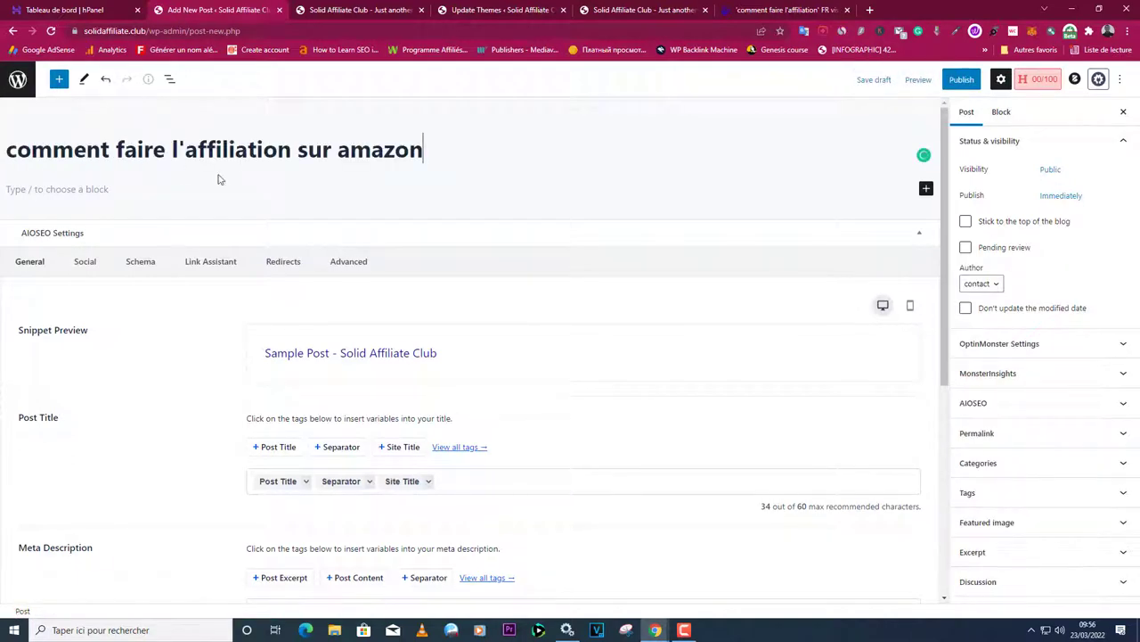
Search Google for "lorem ipsum full text" in a new browser tab and open the loremipsum.io website.
{"action": "left_click", "coordinate": [872, 10]}
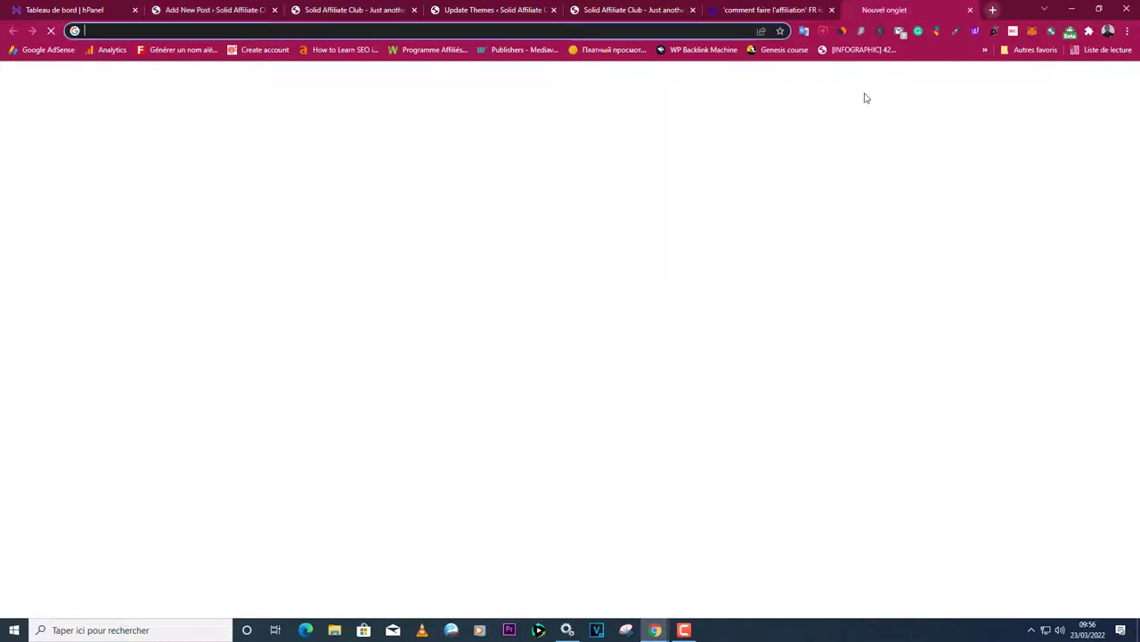
{"action": "type", "text": "lore"}
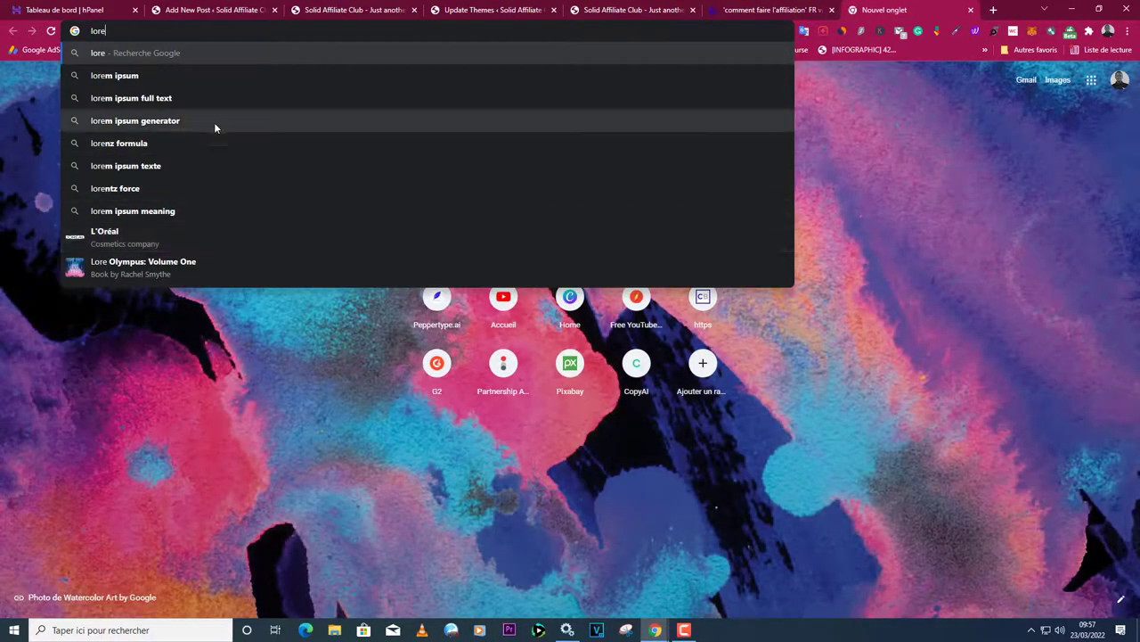
{"action": "left_click", "coordinate": [179, 101]}
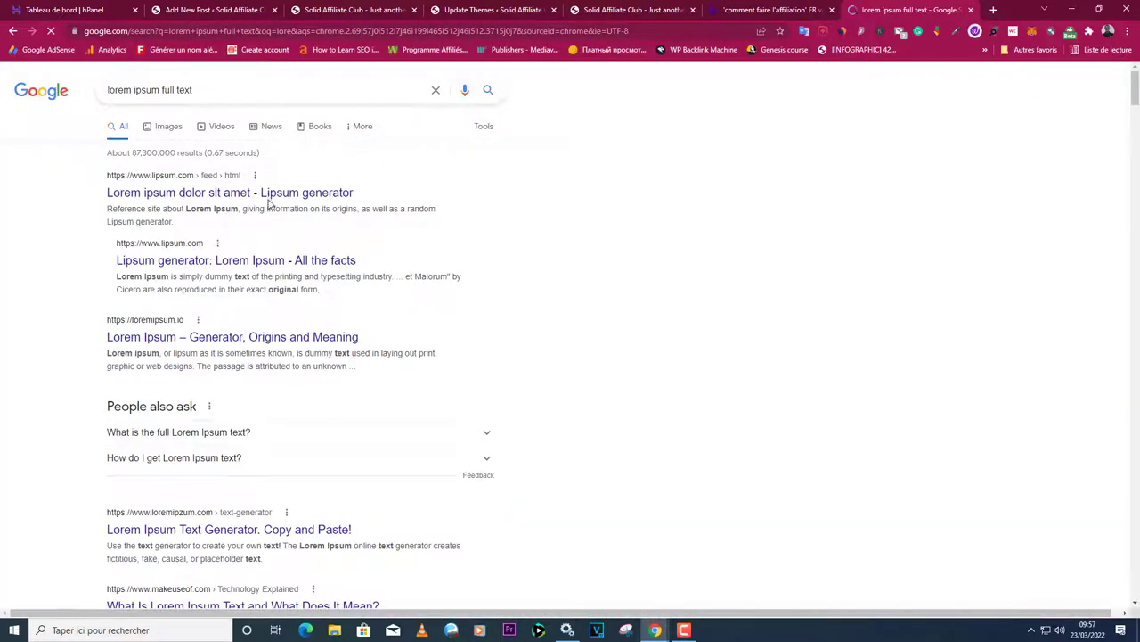
{"action": "left_click", "coordinate": [268, 194]}
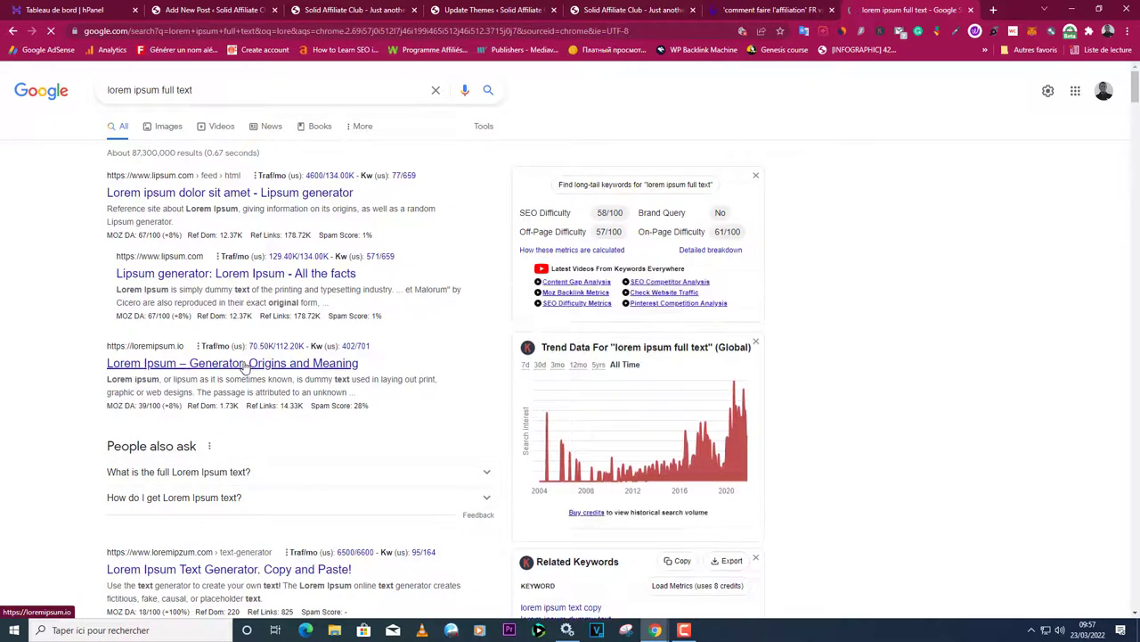
{"action": "mouse_move", "coordinate": [116, 318]}
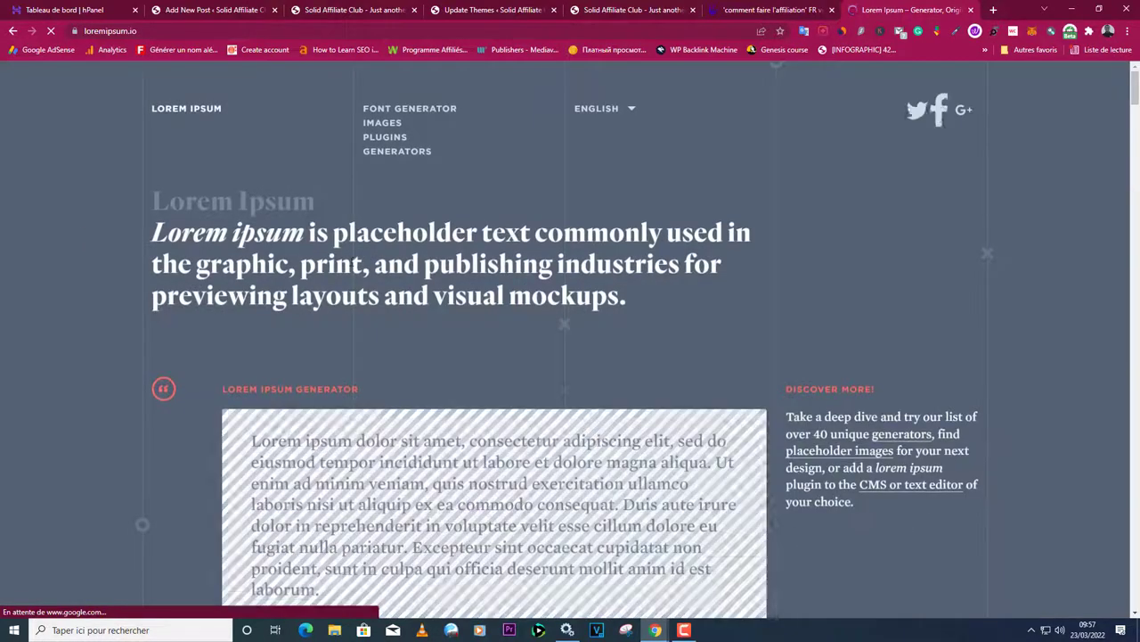
Open the Lorem Ipsum generator for 5 paragraphs, review the generated placeholder text and copy it.
{"action": "scroll", "coordinate": [132, 235], "scroll_direction": "down", "scroll_amount": 4}
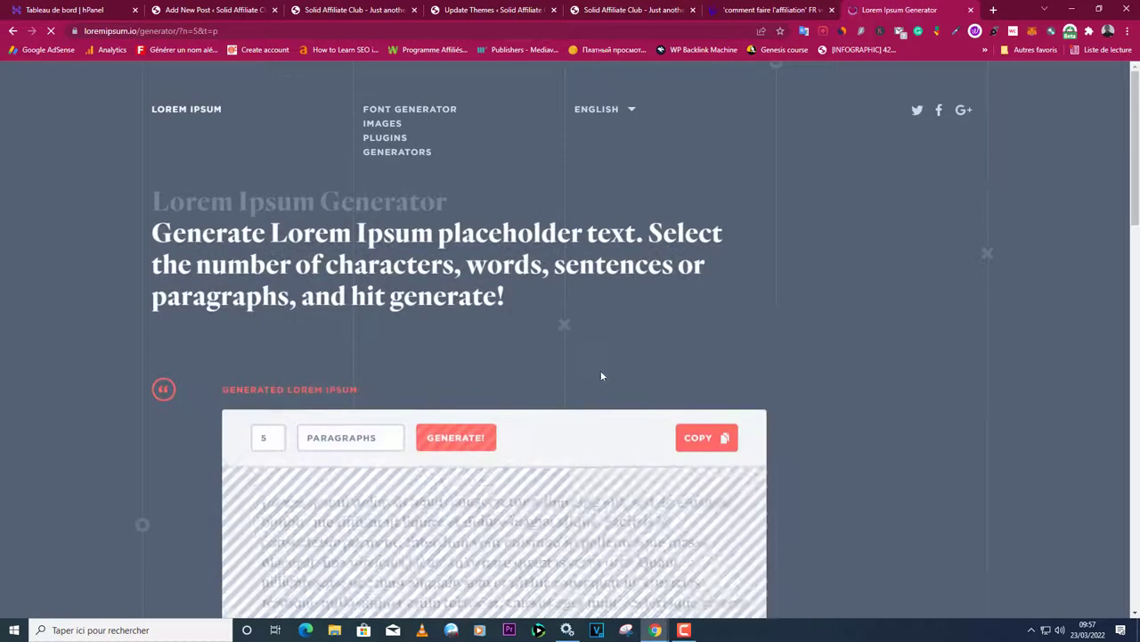
{"action": "scroll", "coordinate": [600, 376], "scroll_direction": "down", "scroll_amount": 12}
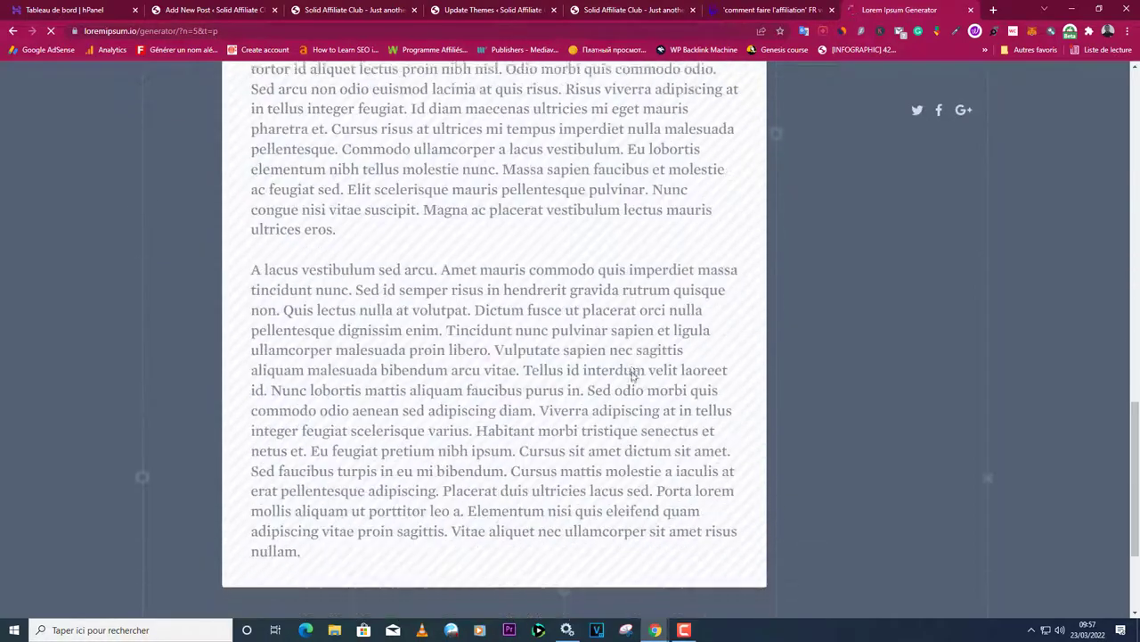
{"action": "scroll", "coordinate": [634, 374], "scroll_direction": "down", "scroll_amount": 2}
{"action": "scroll", "coordinate": [651, 377], "scroll_direction": "up", "scroll_amount": 9}
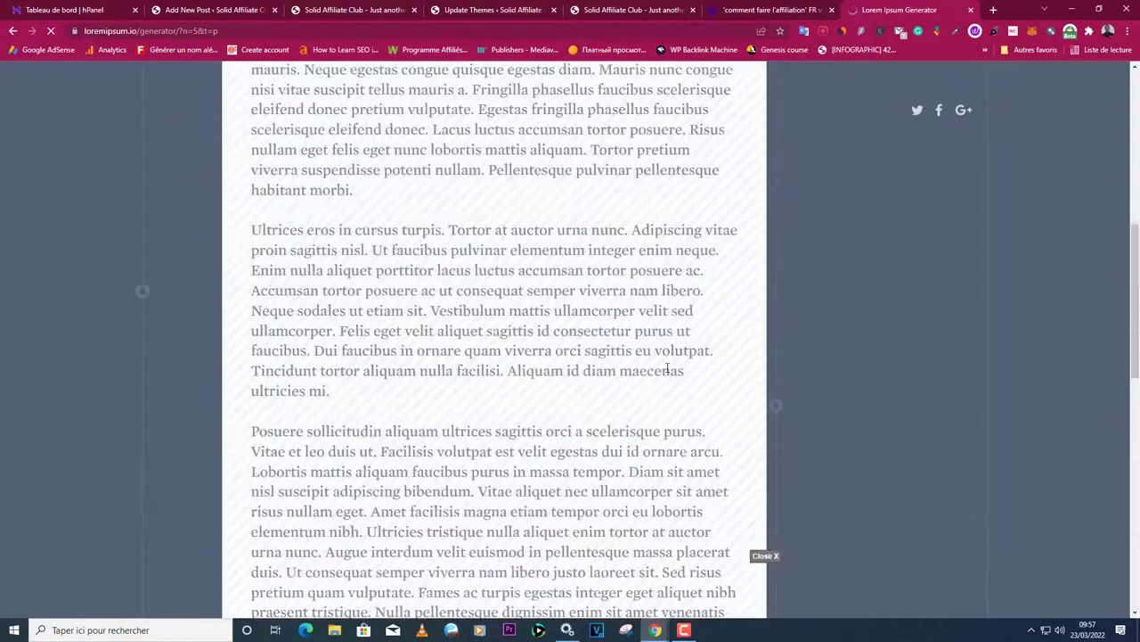
{"action": "scroll", "coordinate": [677, 365], "scroll_direction": "up", "scroll_amount": 5}
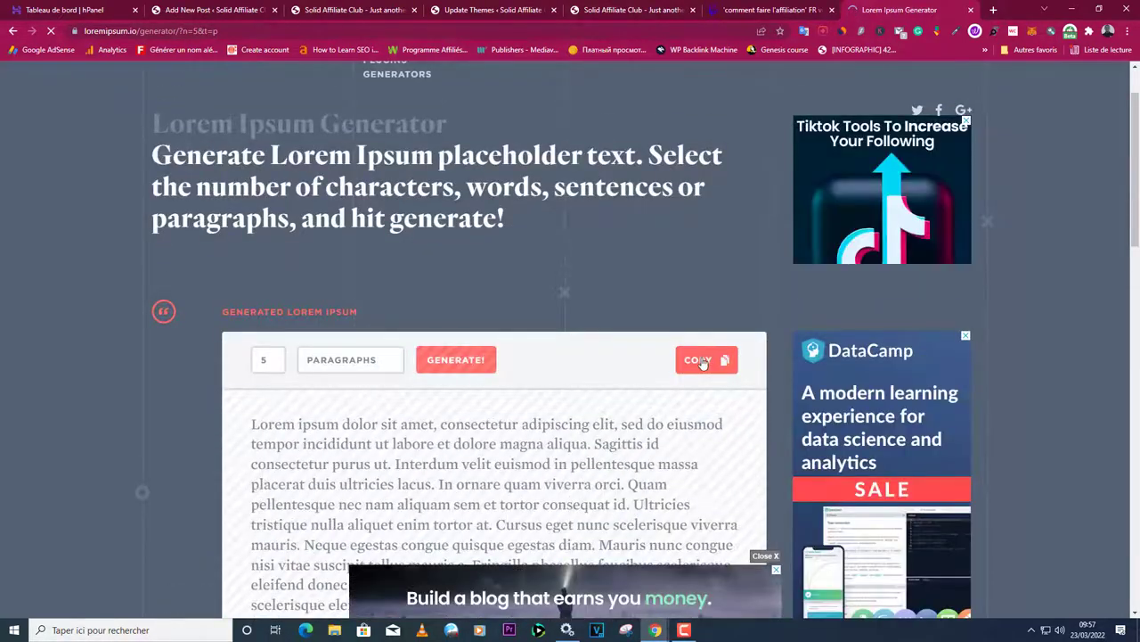
{"action": "left_click", "coordinate": [702, 361]}
Return to the new WordPress post and paste the copied lorem ipsum paragraphs into its body.
{"action": "left_click", "coordinate": [381, 6]}
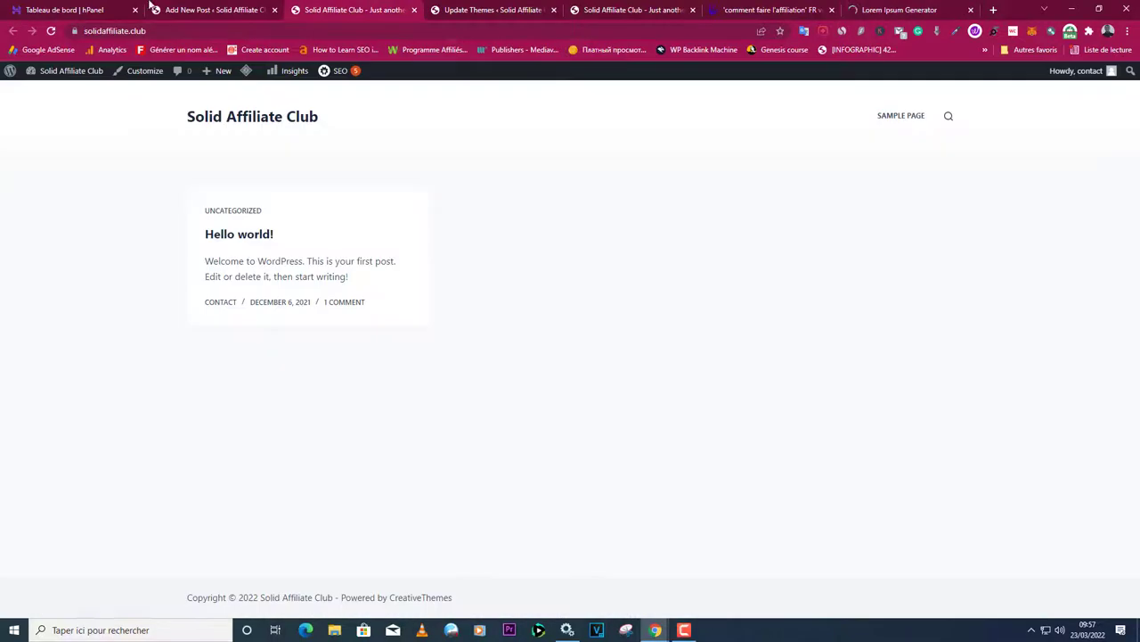
{"action": "left_click", "coordinate": [186, 9]}
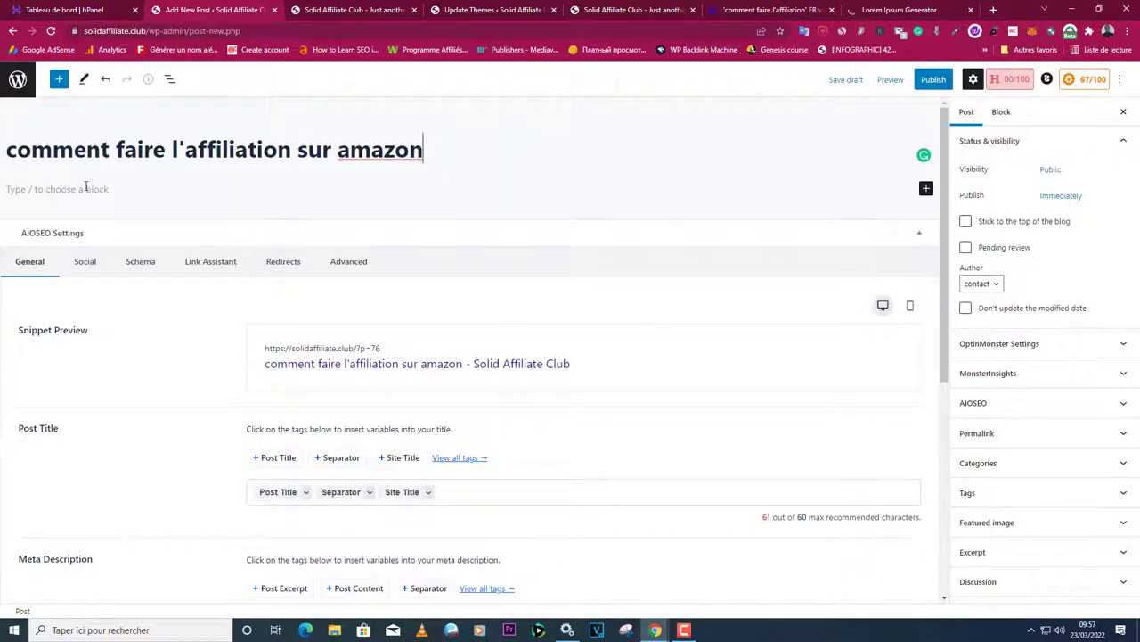
{"action": "left_click", "coordinate": [82, 187]}
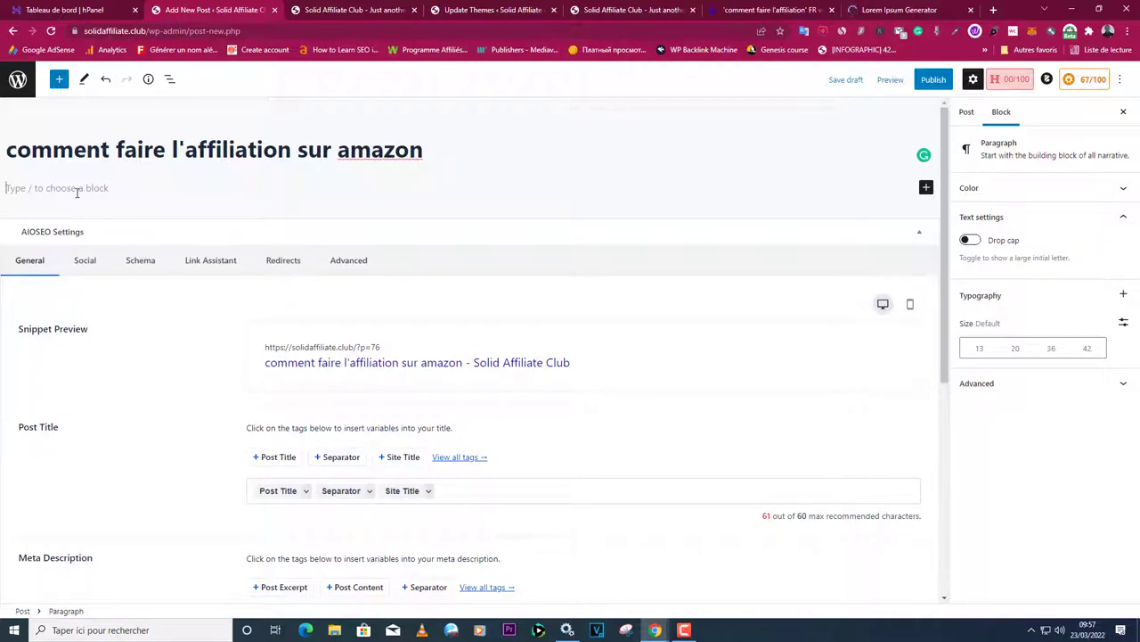
{"action": "key", "text": "ctrl+v"}
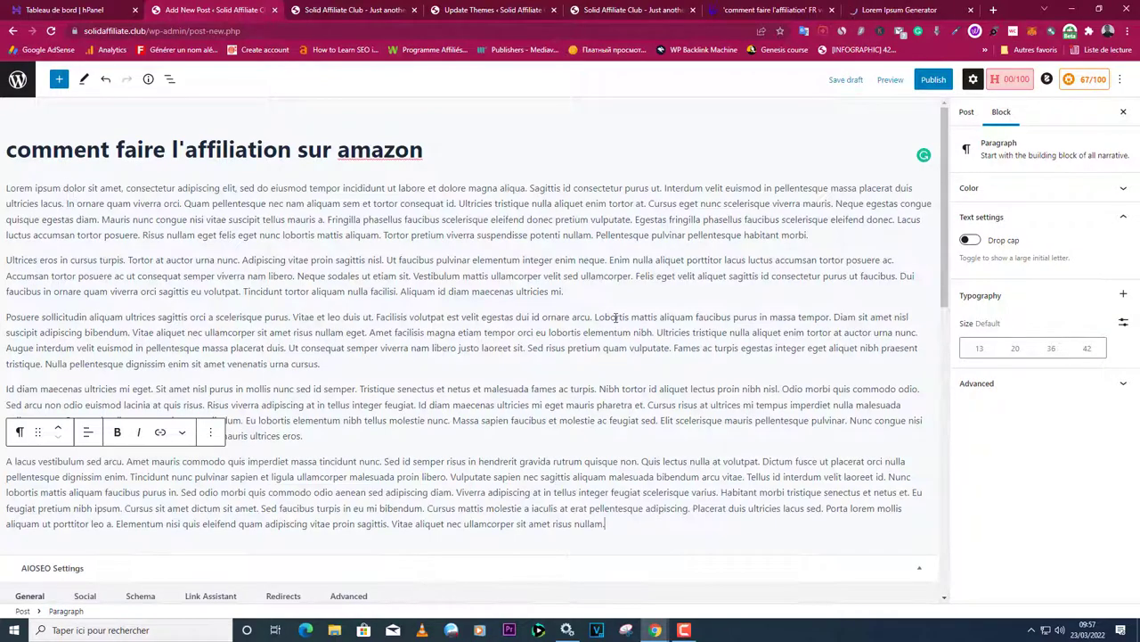
Add a new category named "Comment faire l'affiliation" in the amazon post's category settings.
{"action": "scroll", "coordinate": [615, 317], "scroll_direction": "down", "scroll_amount": 3}
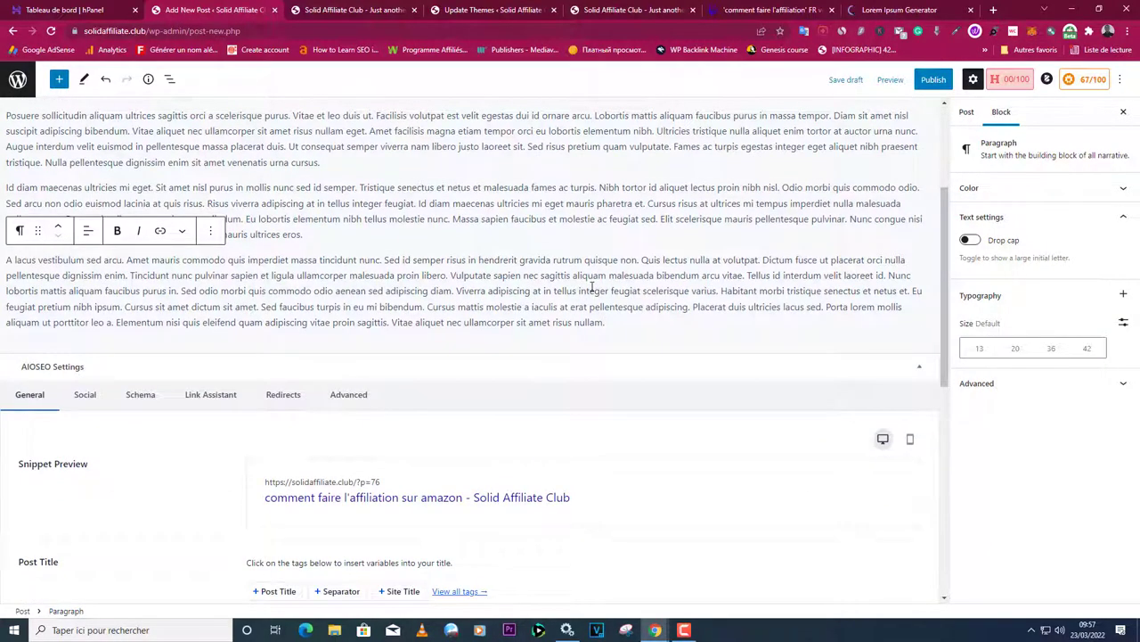
{"action": "scroll", "coordinate": [591, 285], "scroll_direction": "down", "scroll_amount": 5}
{"action": "scroll", "coordinate": [677, 312], "scroll_direction": "up", "scroll_amount": 5}
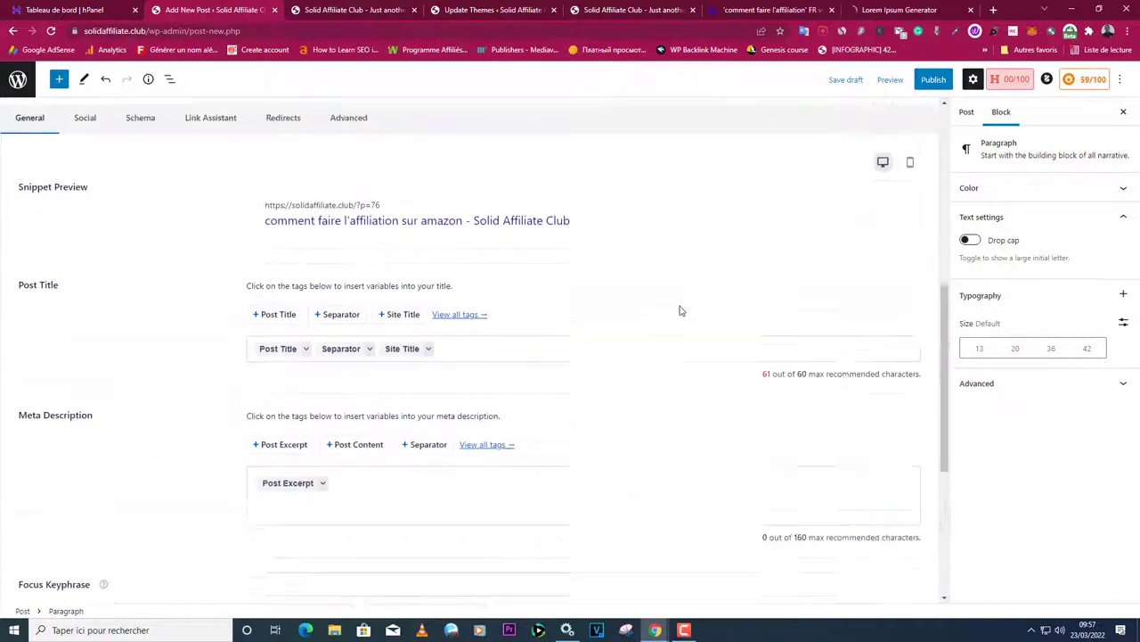
{"action": "left_click", "coordinate": [969, 115]}
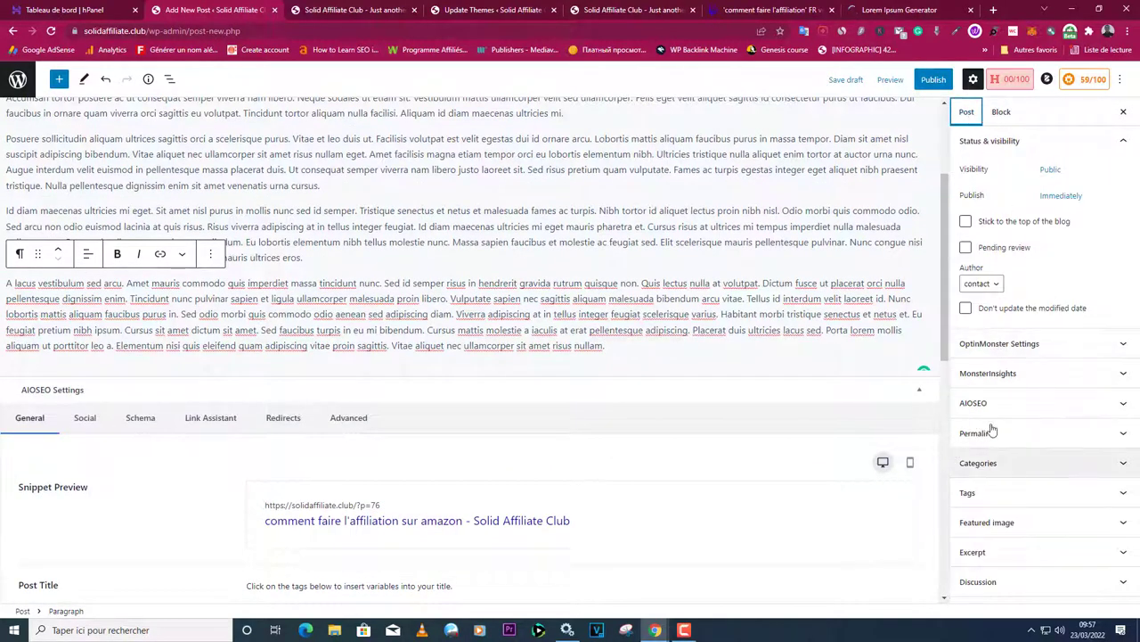
{"action": "left_click", "coordinate": [987, 464]}
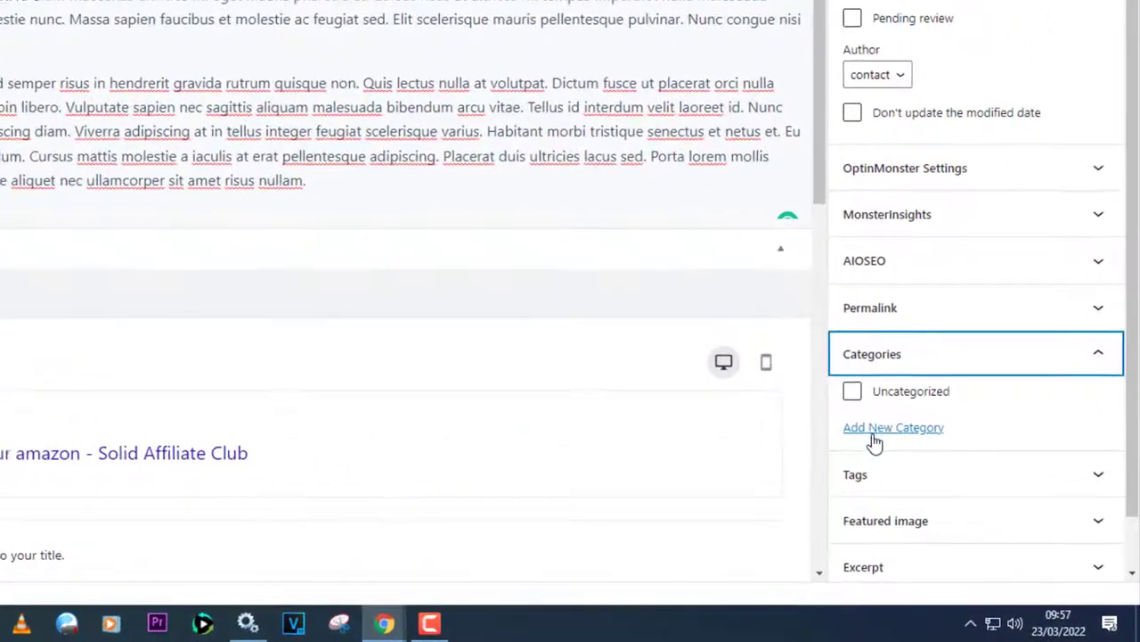
{"action": "left_click", "coordinate": [976, 512]}
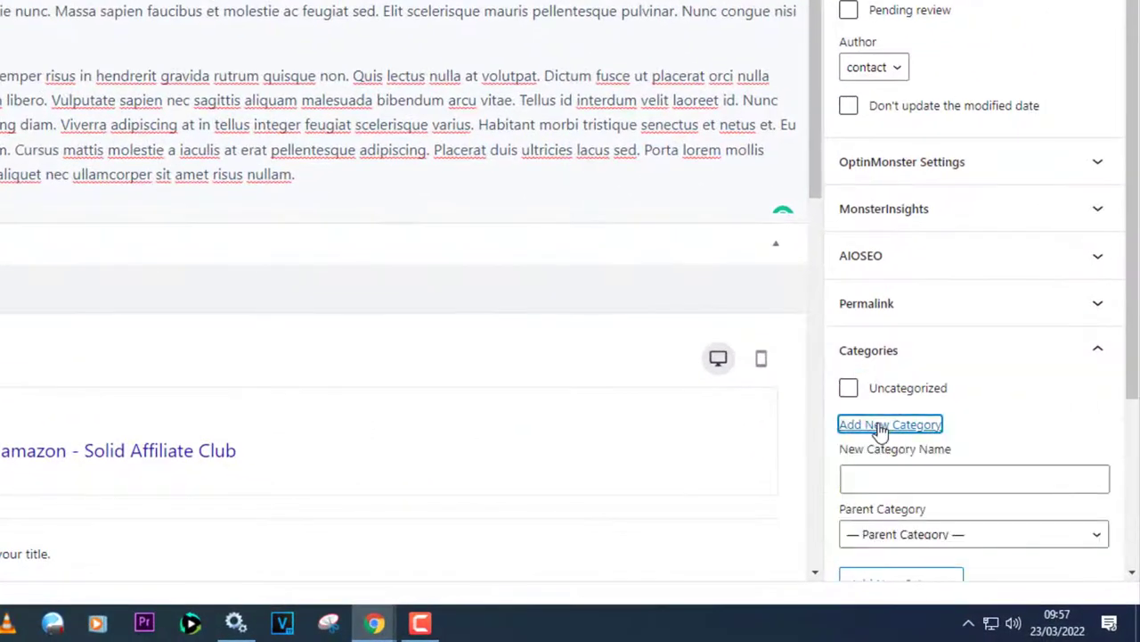
{"action": "left_click", "coordinate": [875, 475]}
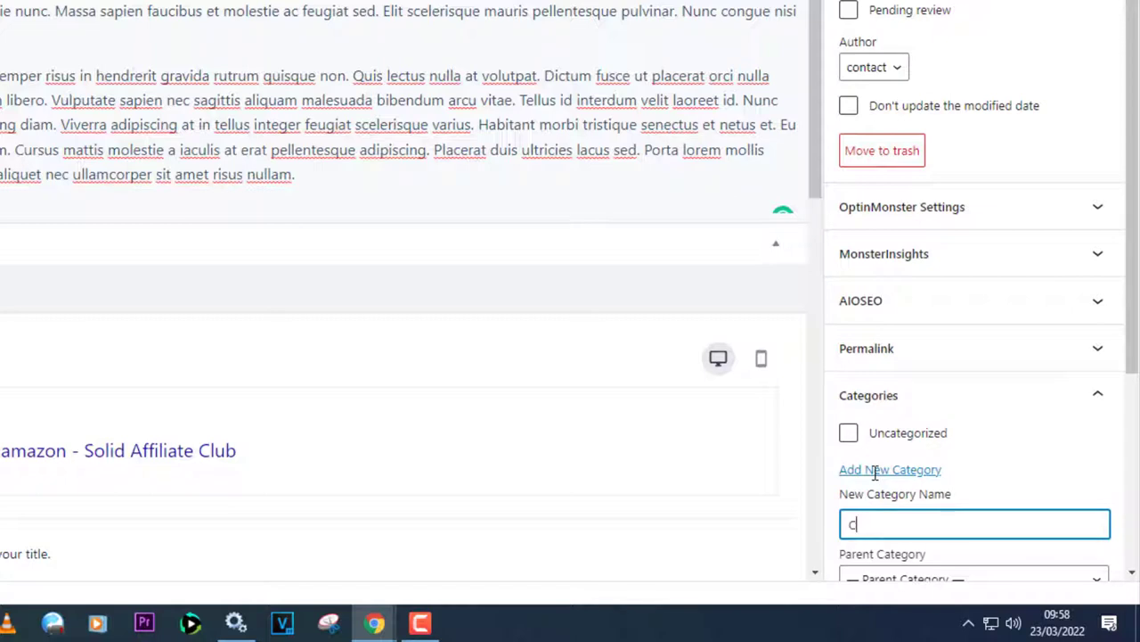
{"action": "type", "text": "omment faire l'affiliation"}
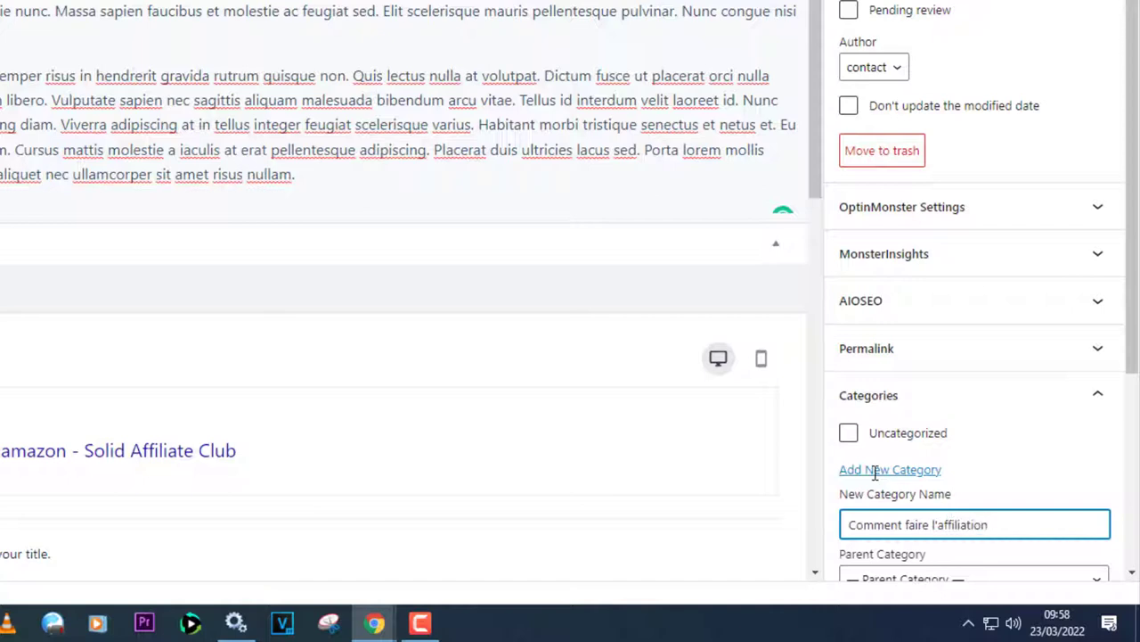
{"action": "scroll", "coordinate": [981, 339], "scroll_direction": "down", "scroll_amount": 2}
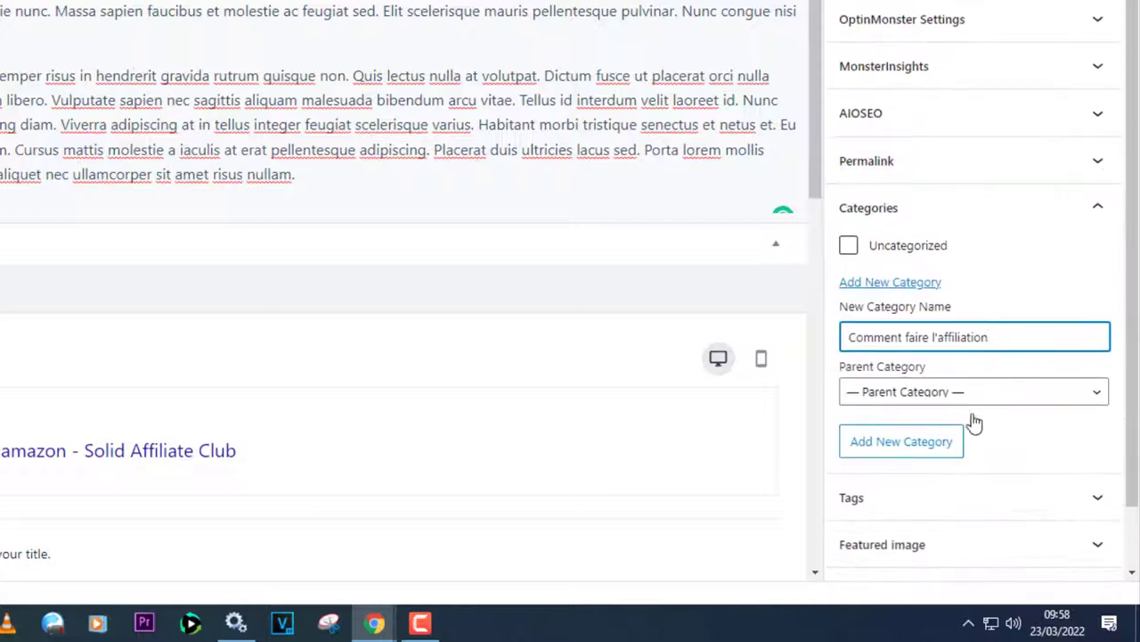
{"action": "left_click", "coordinate": [897, 453]}
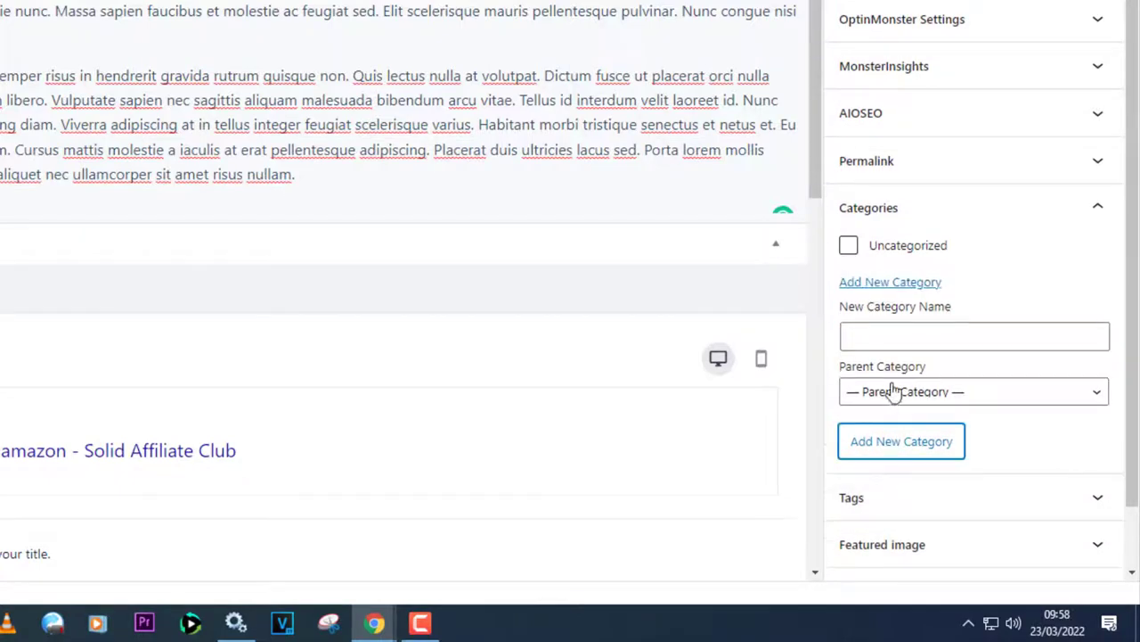
Add two more categories for the post, "Comment Gagner de l'argent" and "Comment économiser de l'argent".
{"action": "left_click", "coordinate": [879, 334]}
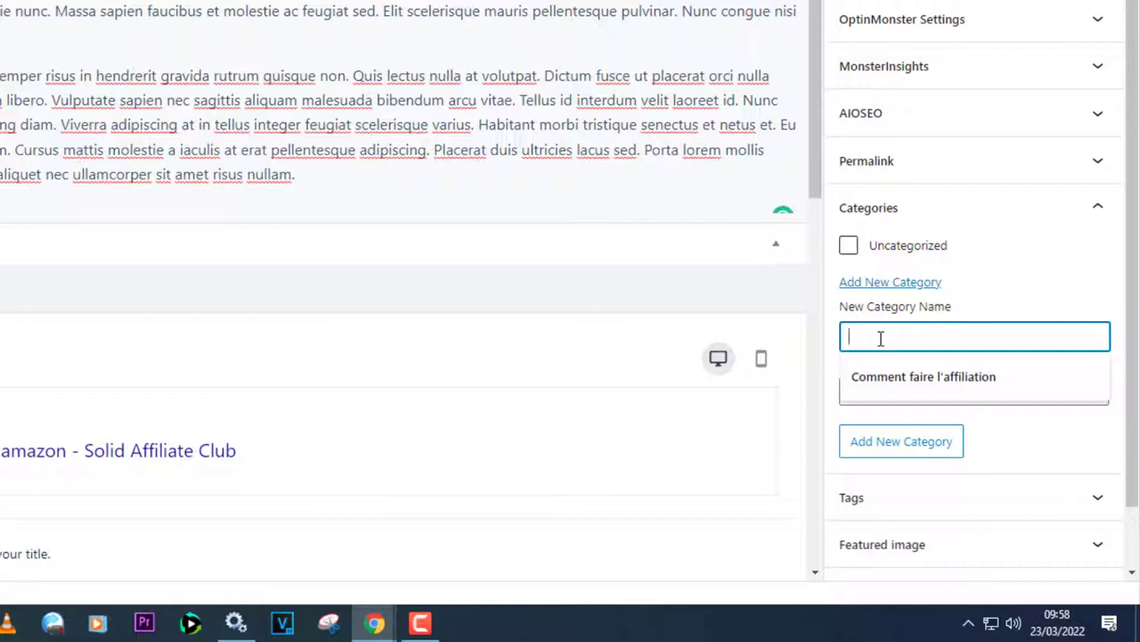
{"action": "type", "text": "Comment"}
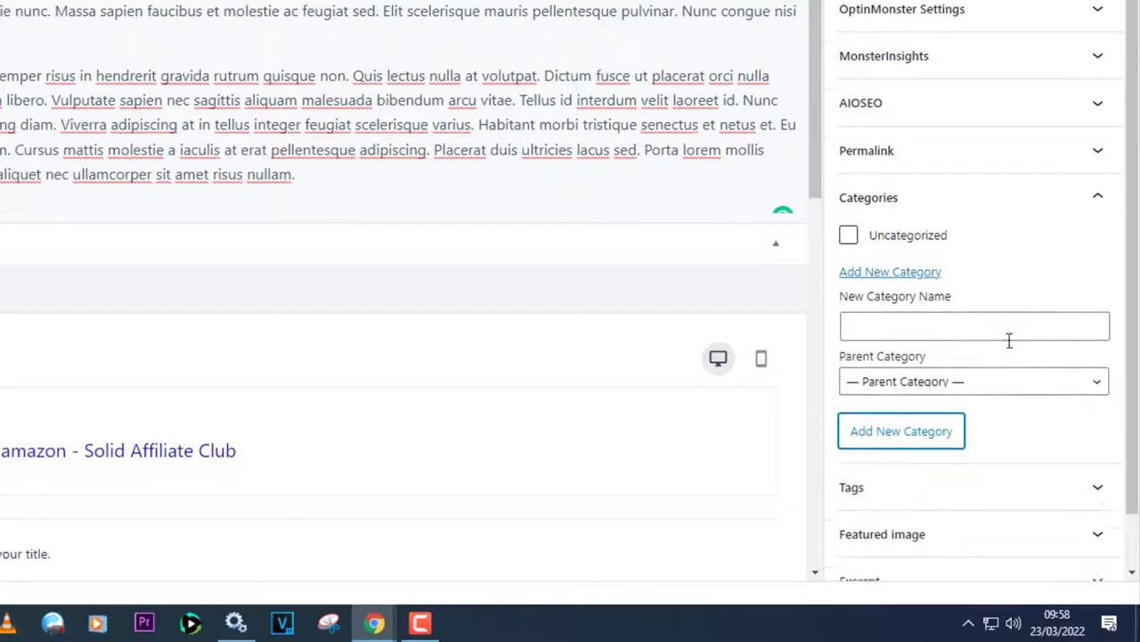
{"action": "scroll", "coordinate": [980, 356], "scroll_direction": "up", "scroll_amount": 1}
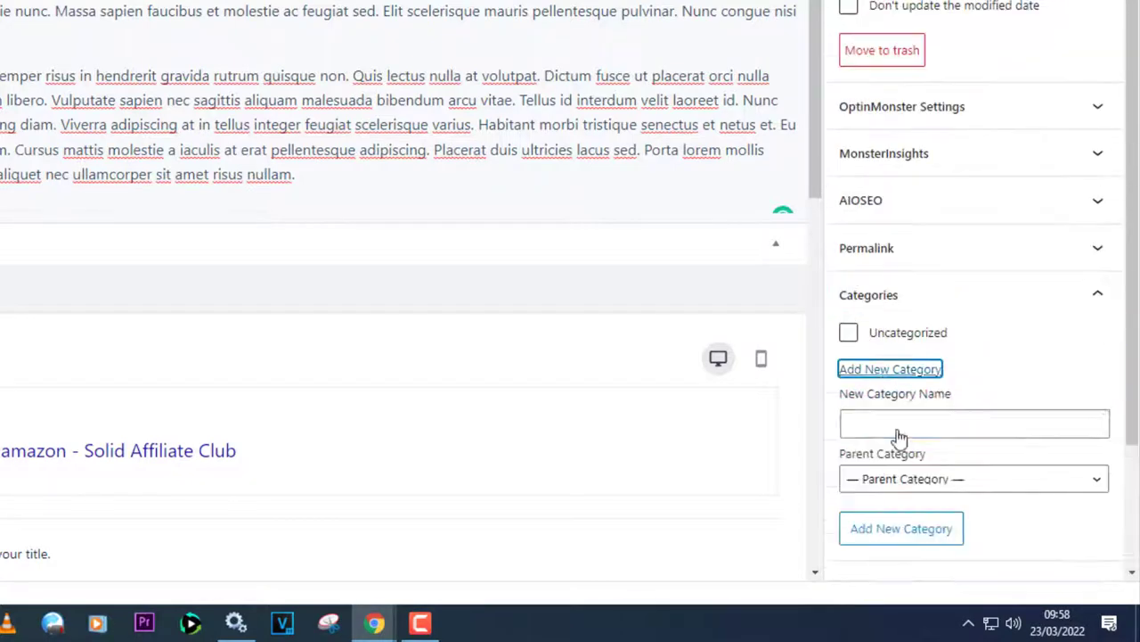
{"action": "left_click", "coordinate": [897, 429]}
{"action": "type", "text": "Comment économiser de"}
{"action": "key", "text": "Return"}
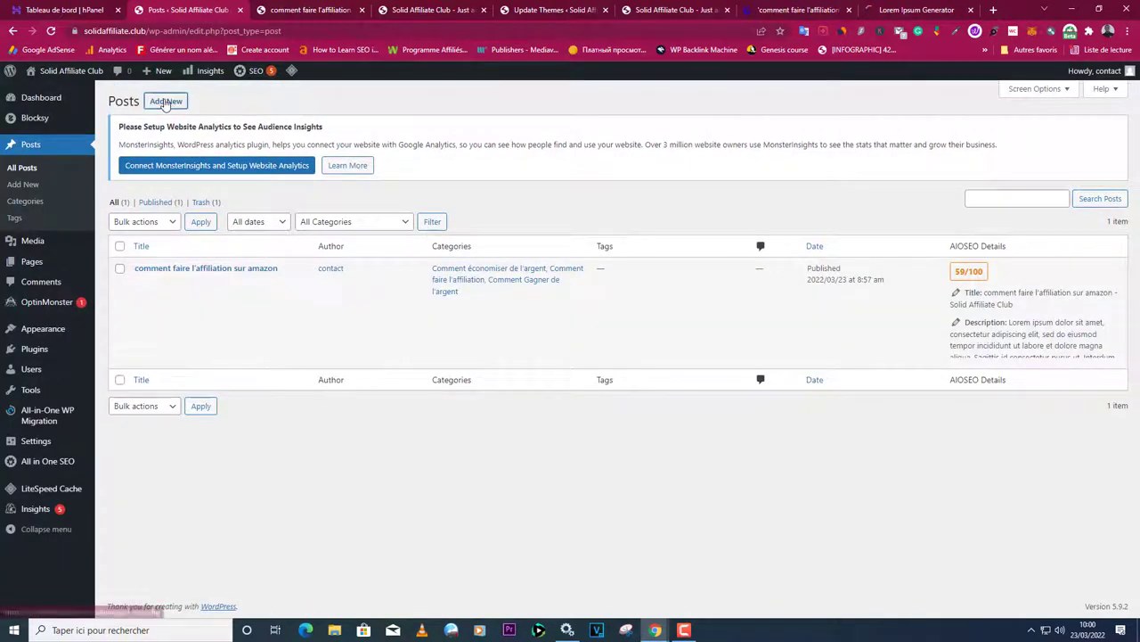
Publish a new post titled "comment faire l'affiliation sur youtube" with the lorem ipsum text in the category Comment faire l'affiliation.
{"action": "left_click", "coordinate": [165, 102]}
{"action": "left_click", "coordinate": [784, 10]}
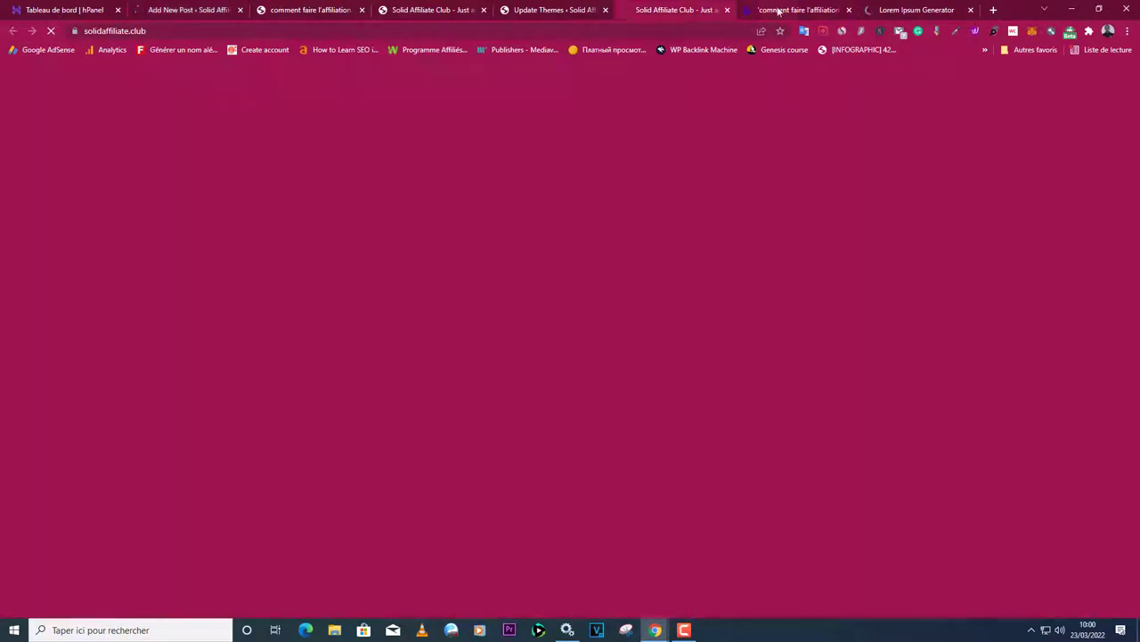
{"action": "left_click_drag", "start_coordinate": [347, 507], "coordinate": [52, 506]}
{"action": "right_click", "coordinate": [87, 508]}
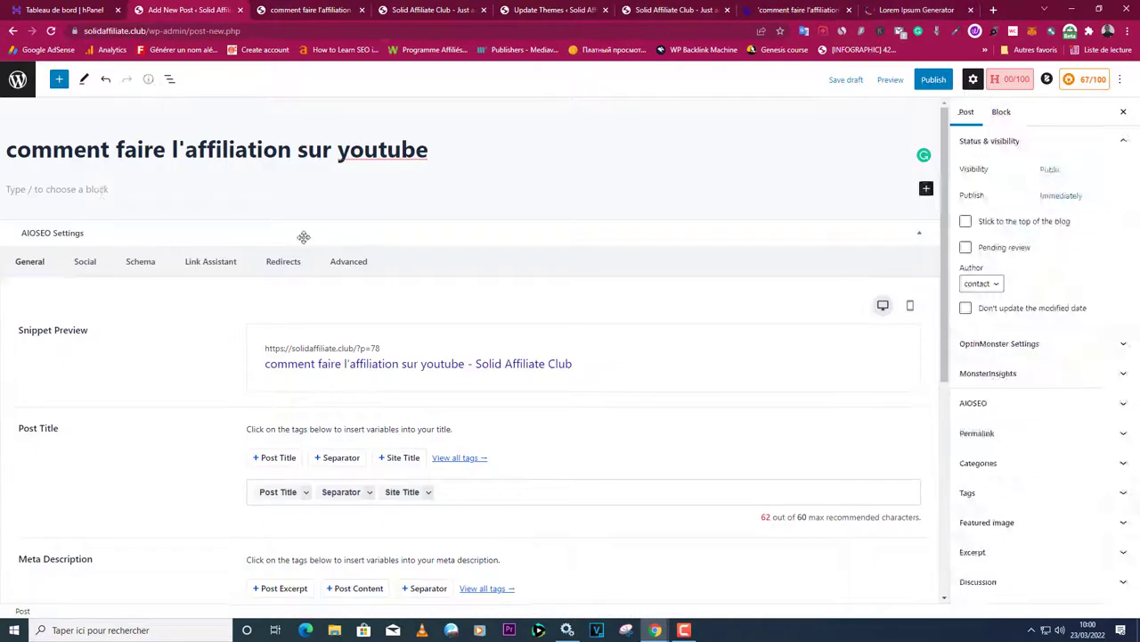
{"action": "key", "text": "ctrl+v"}
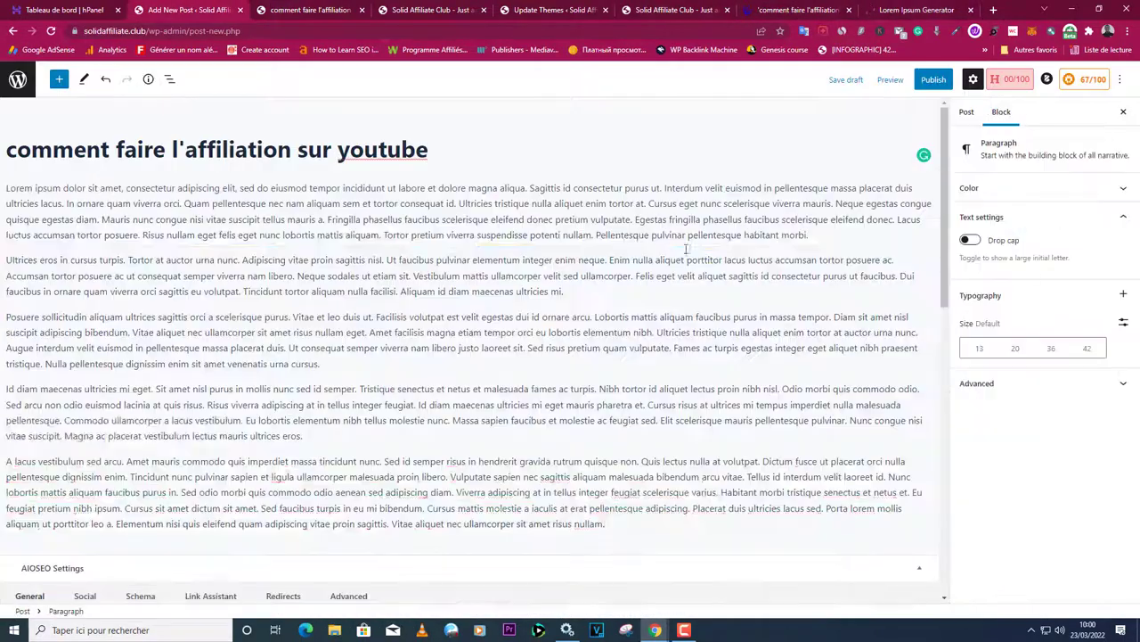
{"action": "left_click", "coordinate": [1013, 452]}
{"action": "left_click", "coordinate": [934, 79]}
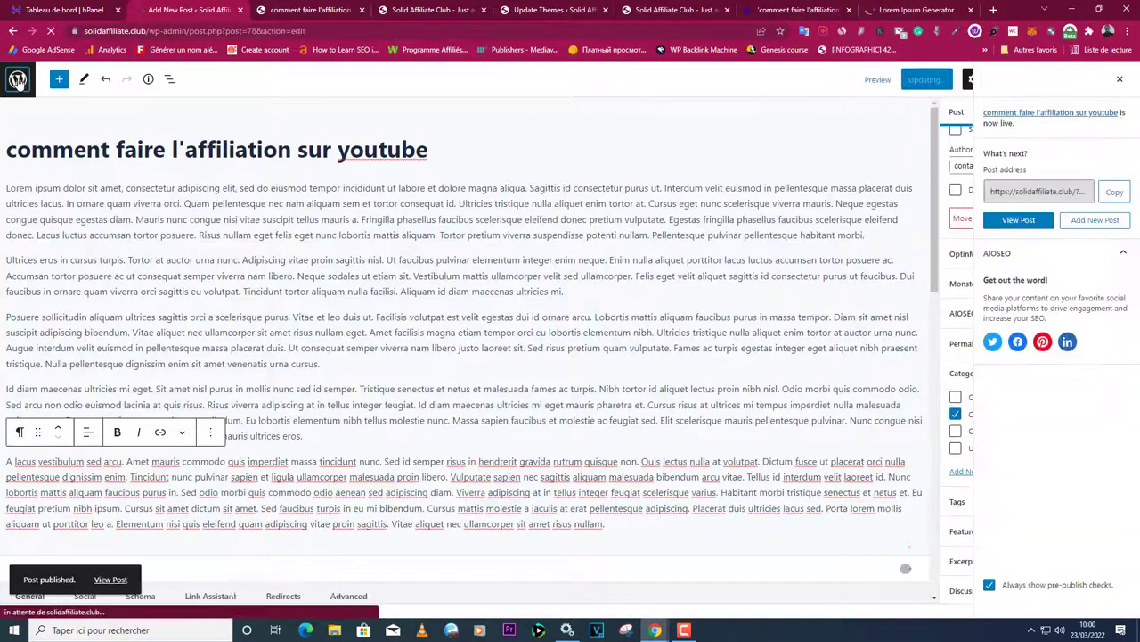
Take the phrase "comment faire de l'affiliation avec 1tpe" from AnswerThePublic's prepositions data as a new post's title and paste the lorem ipsum text.
{"action": "left_click", "coordinate": [793, 10]}
{"action": "scroll", "coordinate": [509, 416], "scroll_direction": "down", "scroll_amount": 10}
{"action": "left_click", "coordinate": [148, 351]}
{"action": "scroll", "coordinate": [570, 356], "scroll_direction": "down", "scroll_amount": 3}
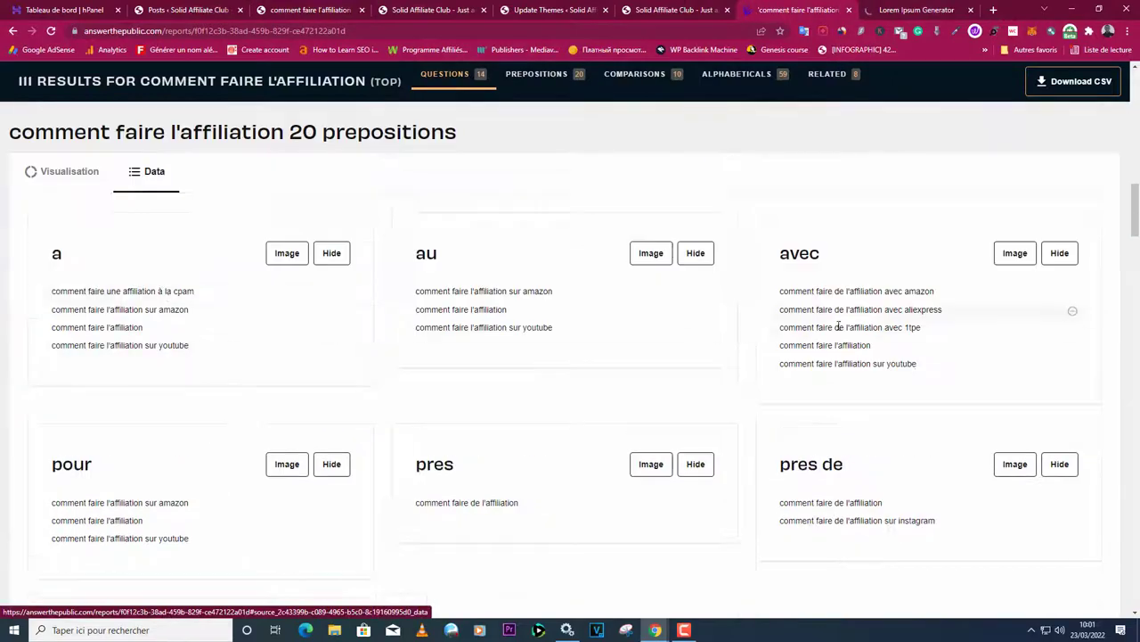
{"action": "left_click", "coordinate": [182, 10]}
{"action": "left_click", "coordinate": [166, 101]}
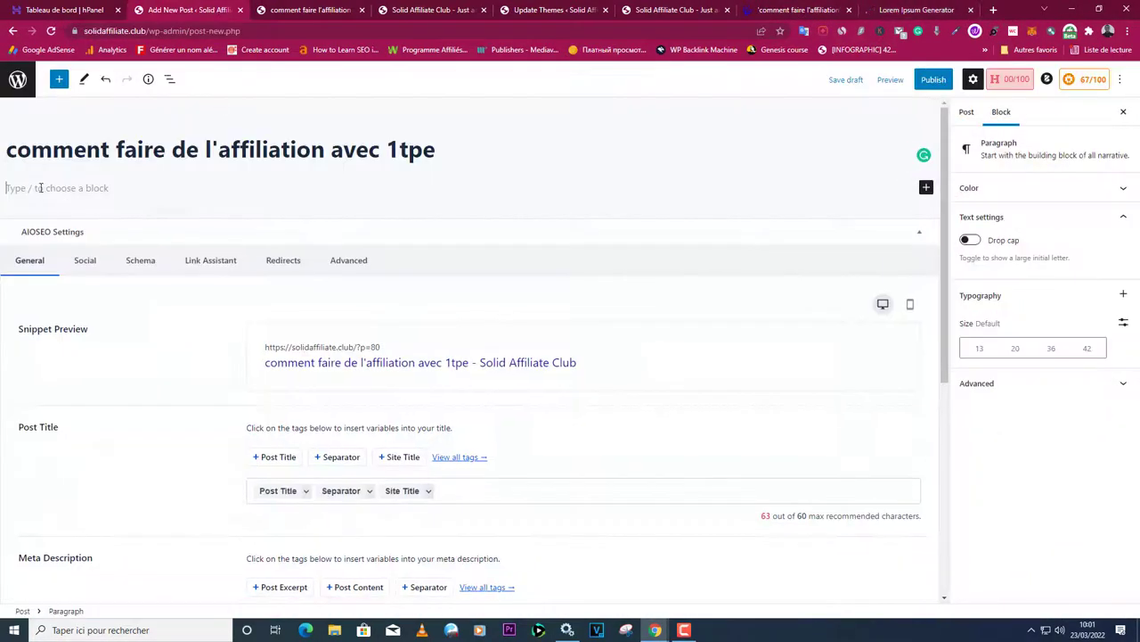
{"action": "key", "text": "ctrl+v"}
Assign the 1tpe post to the categories Comment faire l'affiliation and Comment Gagner de l'argent.
{"action": "left_click", "coordinate": [967, 111]}
{"action": "left_click", "coordinate": [950, 501]}
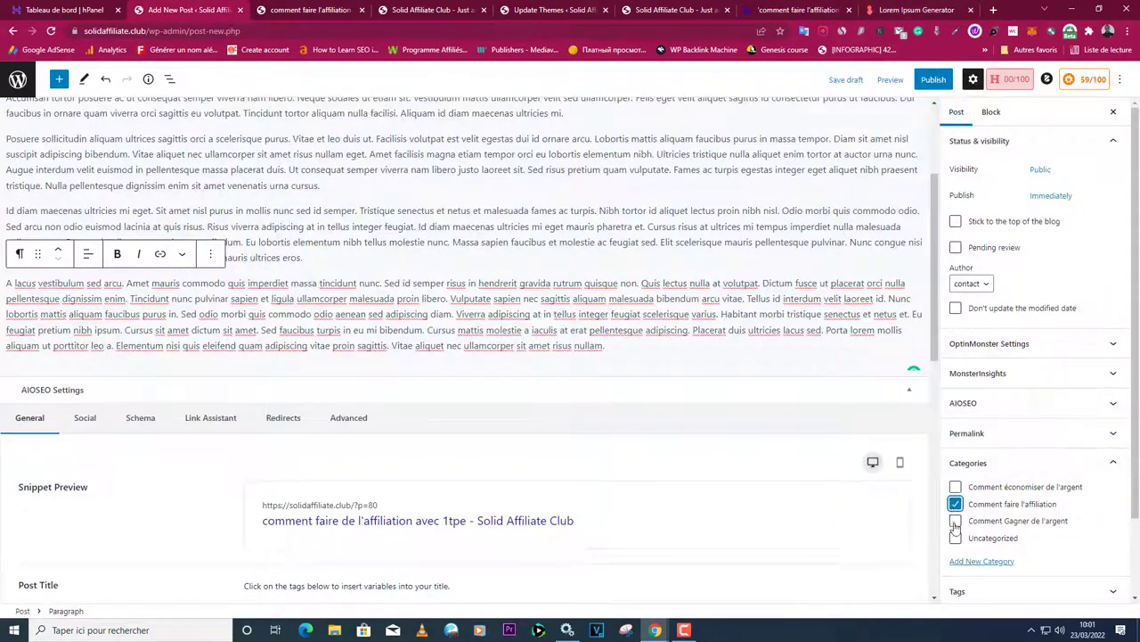
{"action": "scroll", "coordinate": [1034, 446], "scroll_direction": "down", "scroll_amount": 2}
Set the photo of the noodle dish with chopsticks as the 1tpe post's featured image and publish the post.
{"action": "left_click", "coordinate": [998, 512]}
{"action": "left_click", "coordinate": [1024, 600]}
{"action": "scroll", "coordinate": [356, 381], "scroll_direction": "down", "scroll_amount": 4}
{"action": "left_click", "coordinate": [249, 471]}
{"action": "left_click", "coordinate": [1073, 583]}
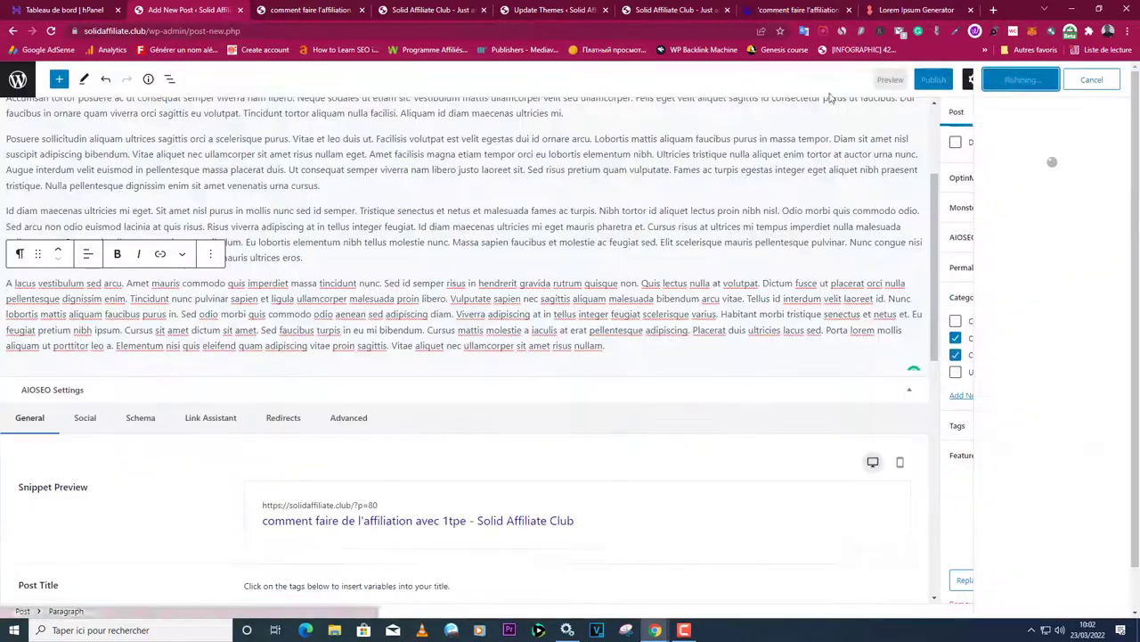
{"action": "left_click", "coordinate": [971, 89]}
{"action": "left_click", "coordinate": [889, 190]}
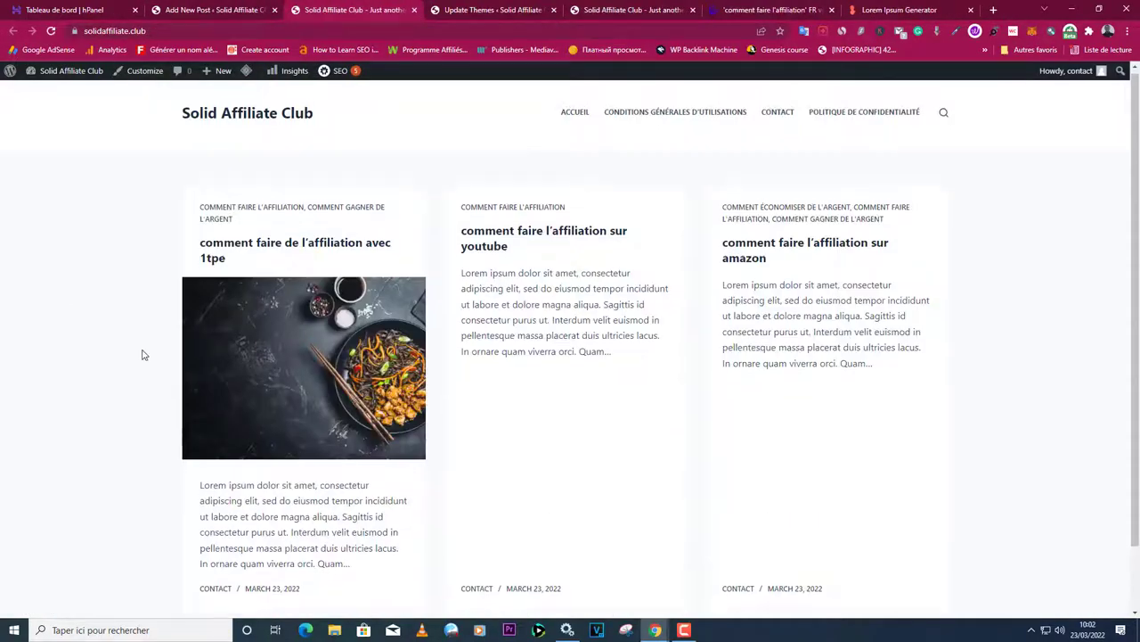
Review the posts on the site's home page, then open and read through "comment faire de l'affiliation sur facebook".
{"action": "scroll", "coordinate": [265, 184], "scroll_direction": "down", "scroll_amount": 1}
{"action": "scroll", "coordinate": [265, 184], "scroll_direction": "up", "scroll_amount": 1}
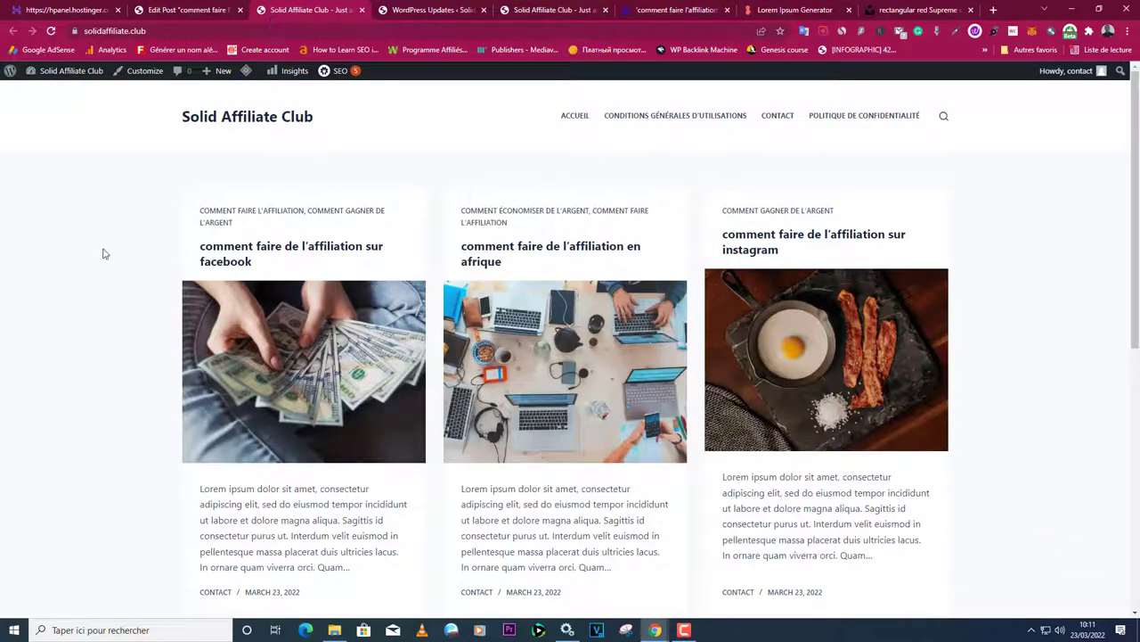
{"action": "scroll", "coordinate": [26, 284], "scroll_direction": "down", "scroll_amount": 5}
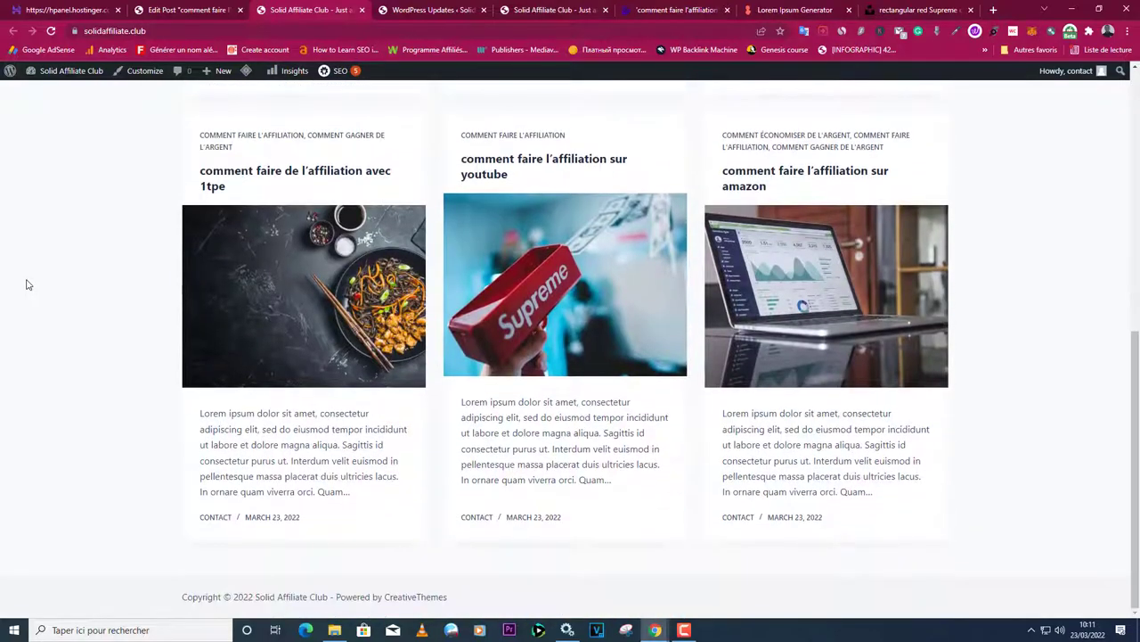
{"action": "scroll", "coordinate": [27, 285], "scroll_direction": "up", "scroll_amount": 5}
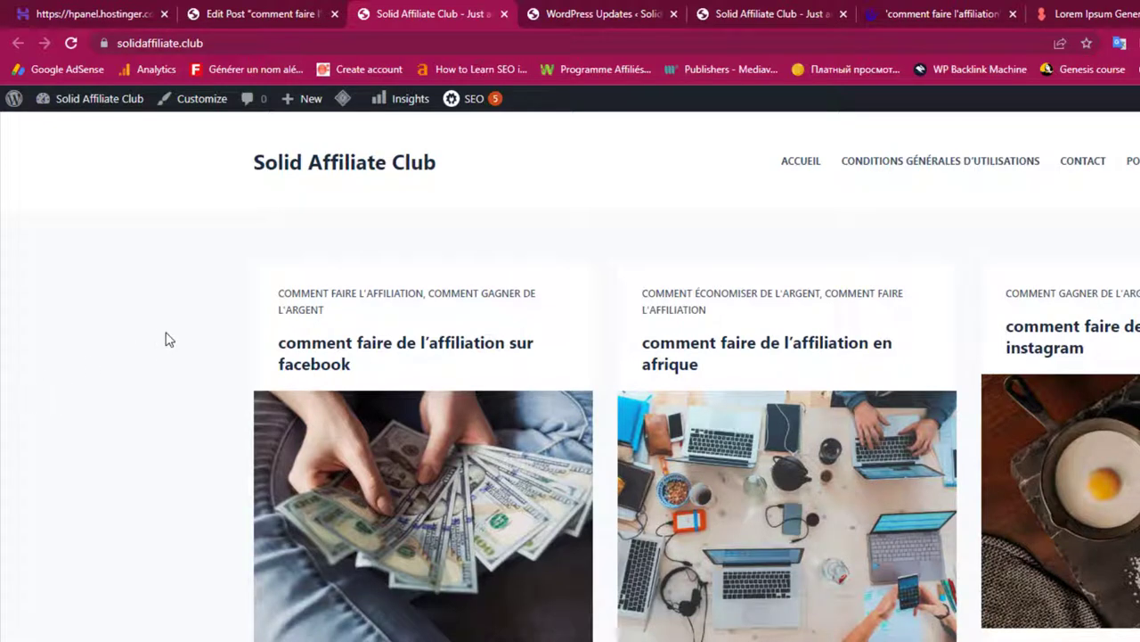
{"action": "left_click", "coordinate": [300, 348]}
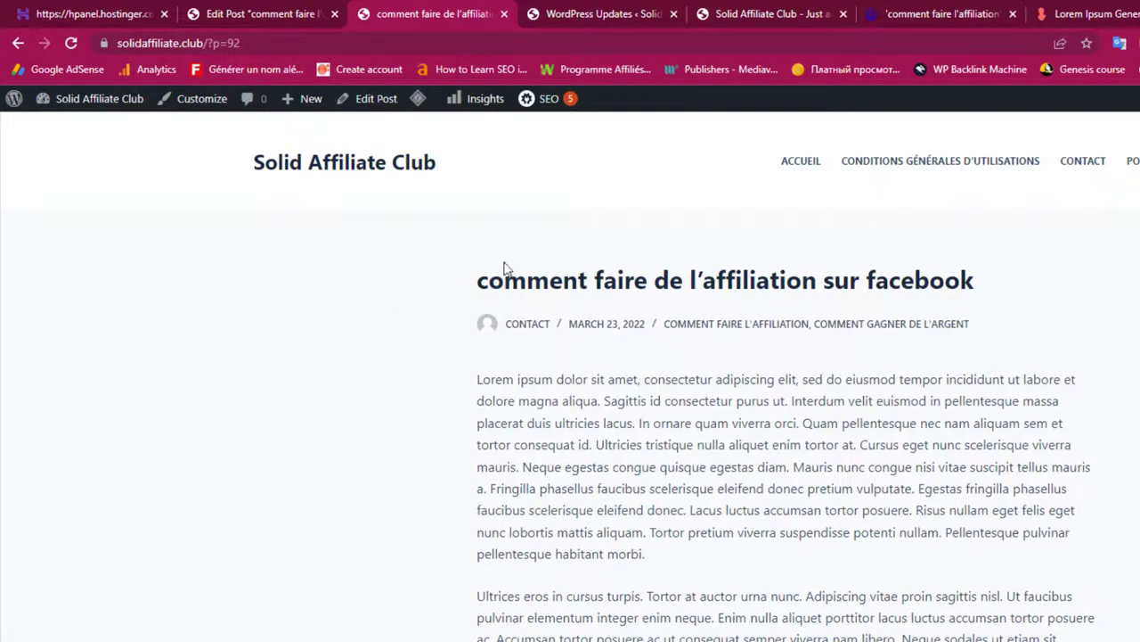
{"action": "scroll", "coordinate": [365, 392], "scroll_direction": "down", "scroll_amount": 6}
{"action": "scroll", "coordinate": [366, 394], "scroll_direction": "down", "scroll_amount": 5}
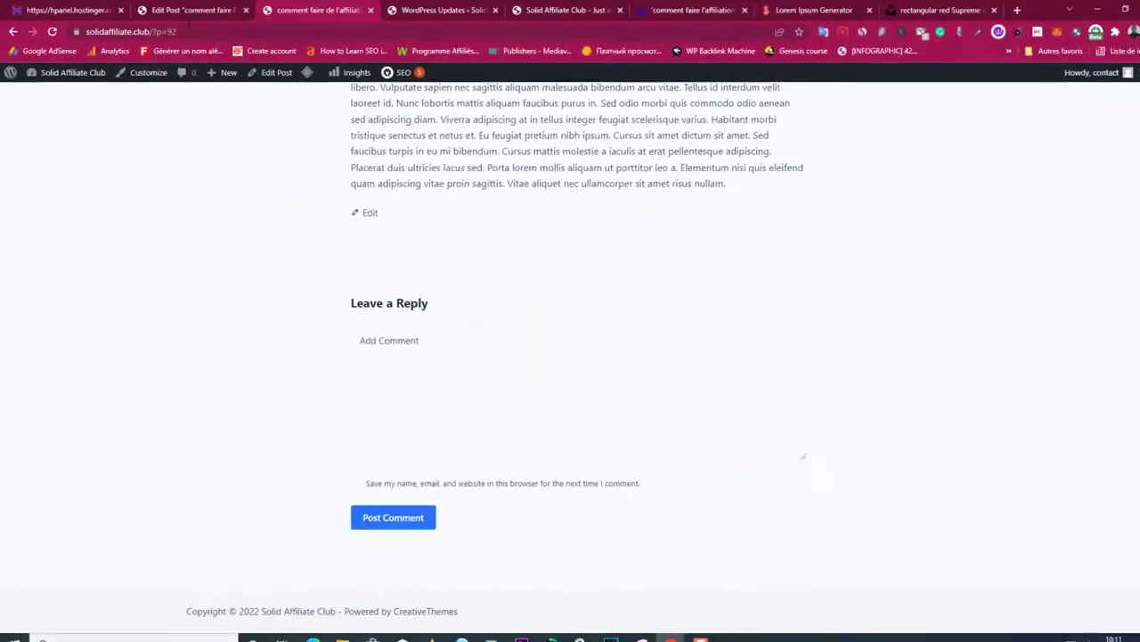
Set the WordPress permalink structure to Post name, save it and check the URL of the post "comment faire de l'affiliation en afrique".
{"action": "left_click", "coordinate": [190, 11]}
{"action": "left_click", "coordinate": [16, 92]}
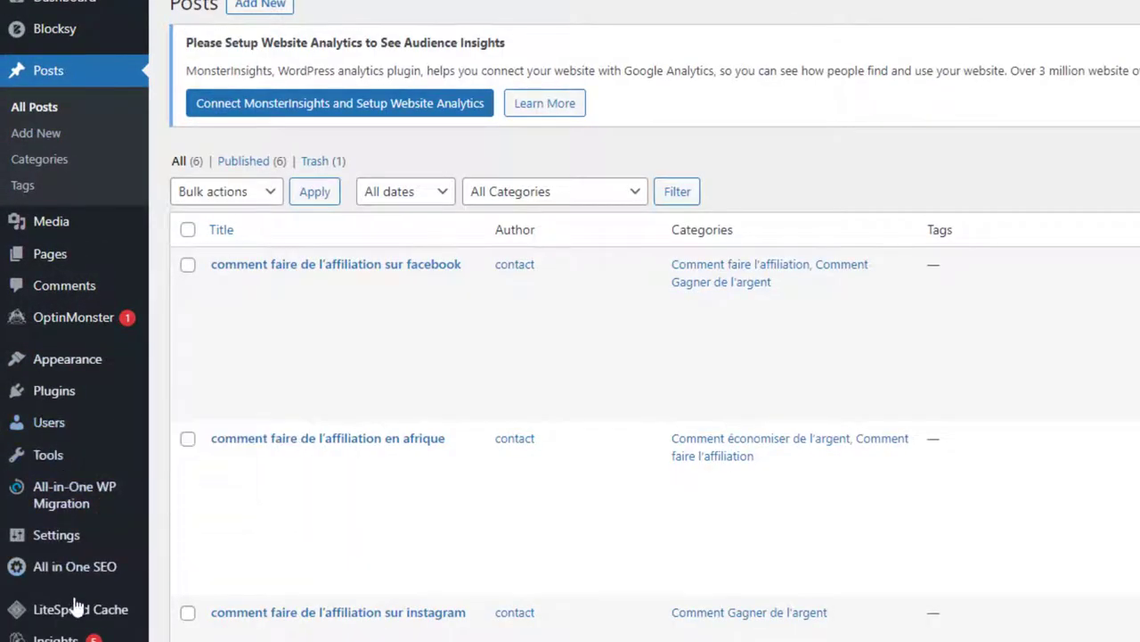
{"action": "mouse_move", "coordinate": [71, 538]}
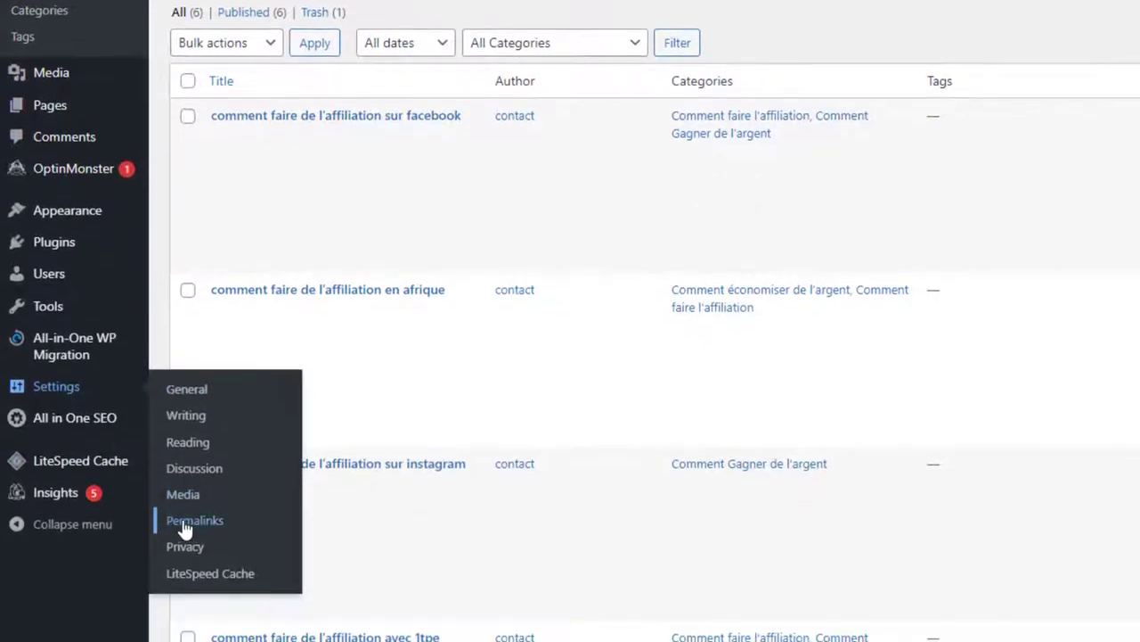
{"action": "left_click", "coordinate": [185, 529]}
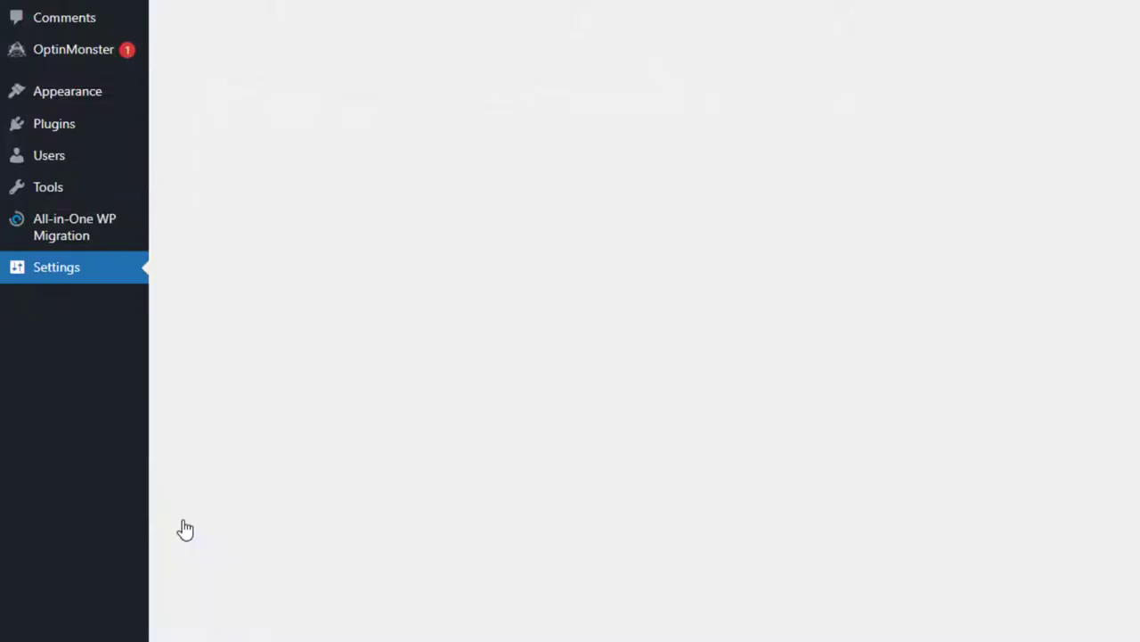
{"action": "scroll", "coordinate": [300, 246], "scroll_direction": "down", "scroll_amount": 1}
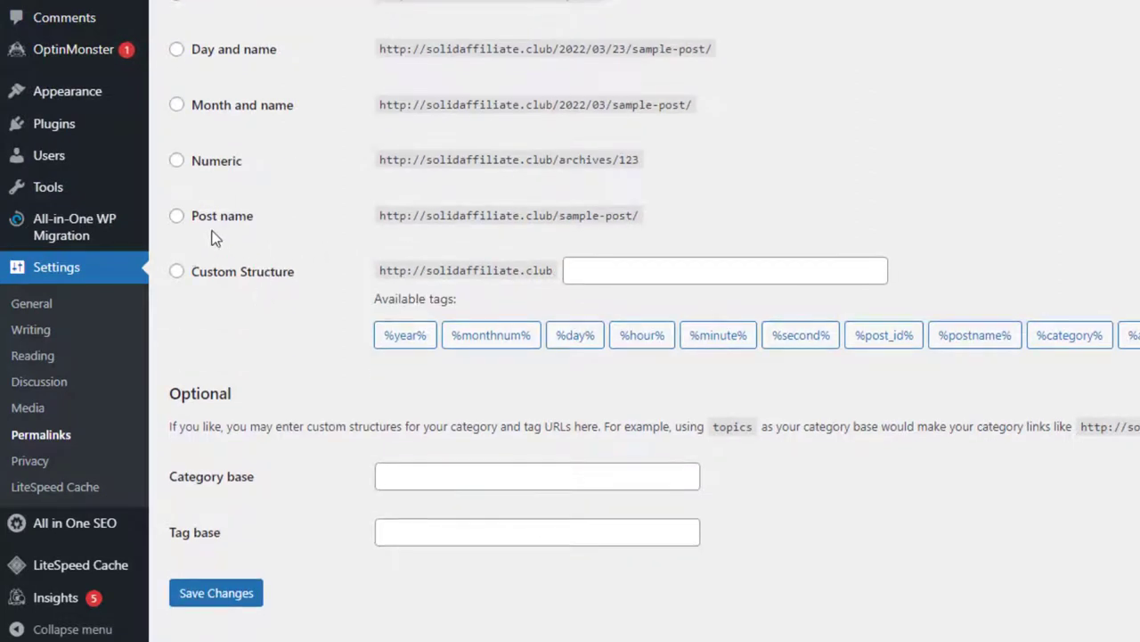
{"action": "left_click", "coordinate": [176, 217]}
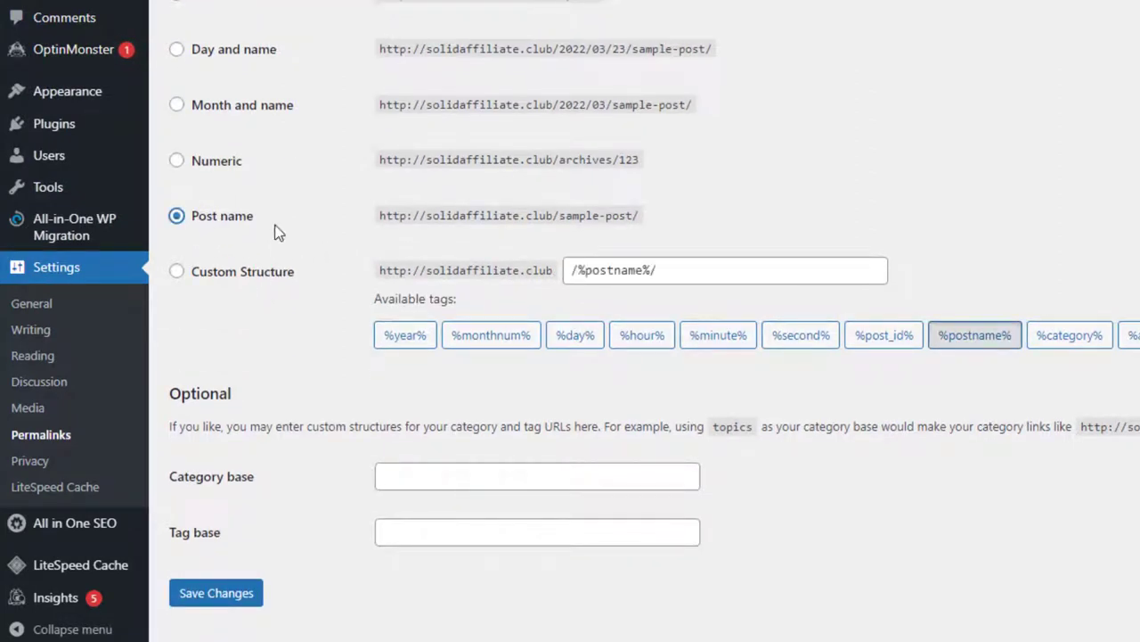
{"action": "scroll", "coordinate": [311, 368], "scroll_direction": "down", "scroll_amount": 1}
{"action": "left_click", "coordinate": [199, 570]}
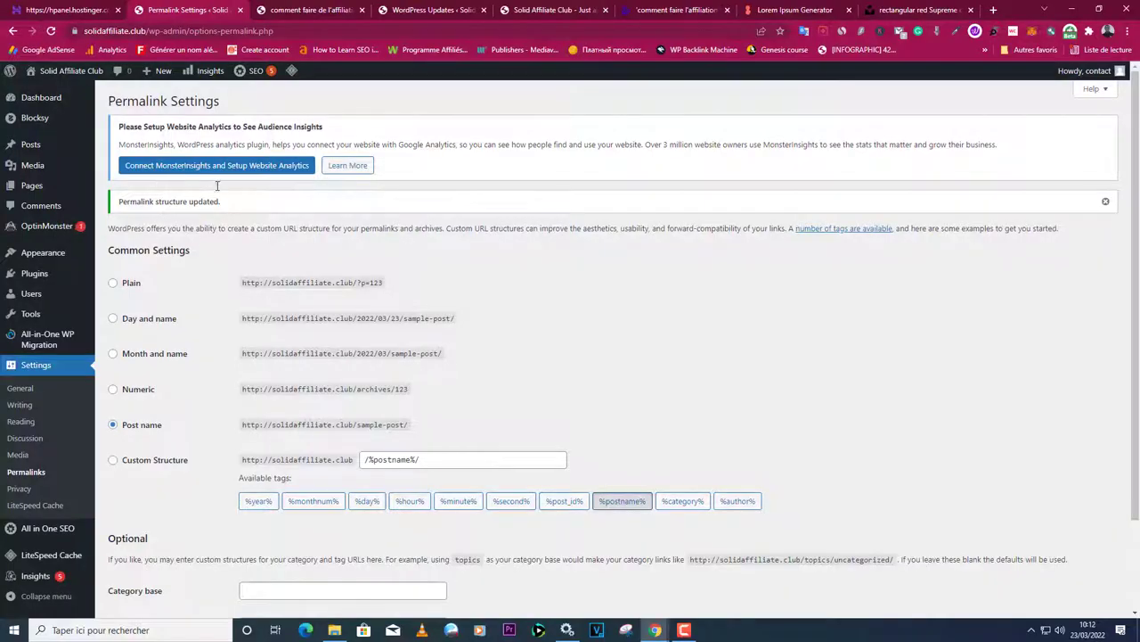
{"action": "left_click", "coordinate": [290, 9]}
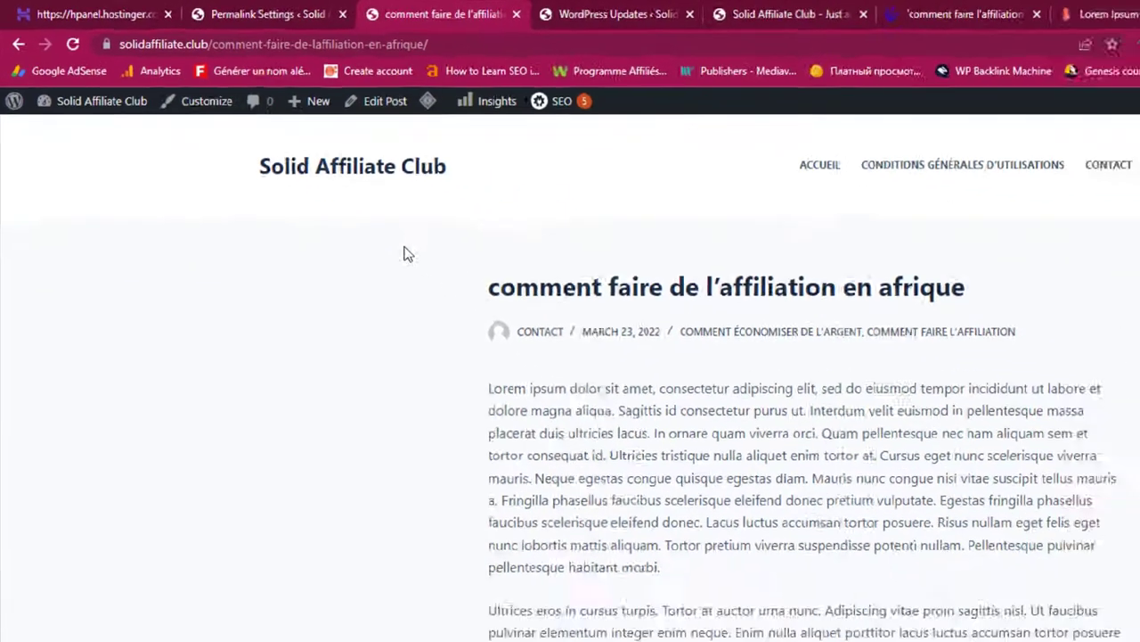
{"action": "left_click", "coordinate": [267, 14]}
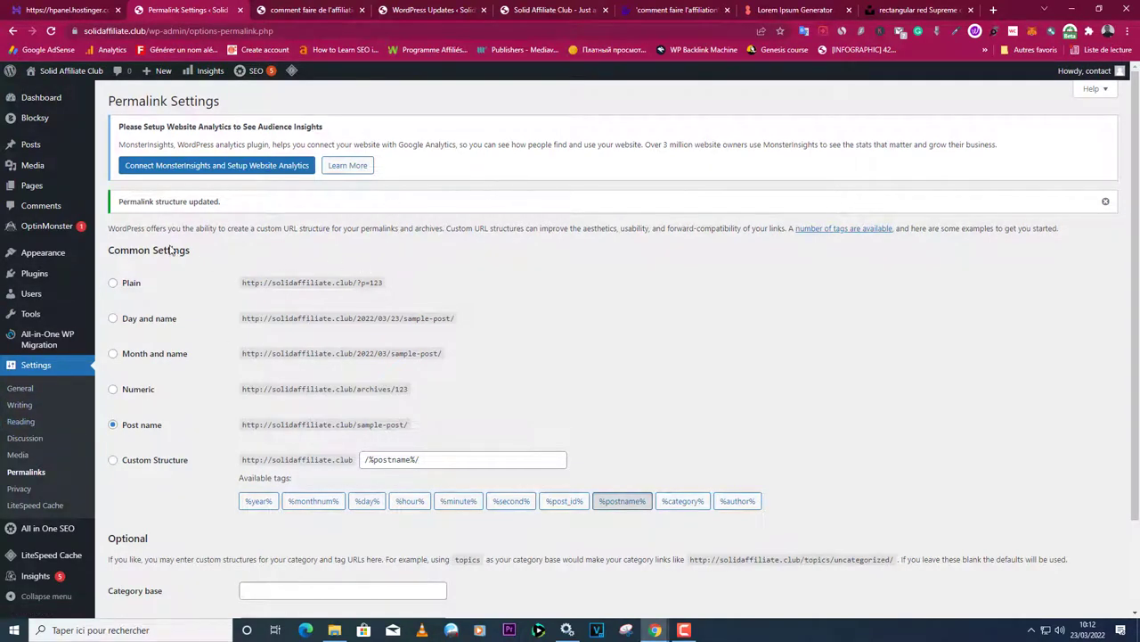
{"action": "left_click", "coordinate": [289, 10]}
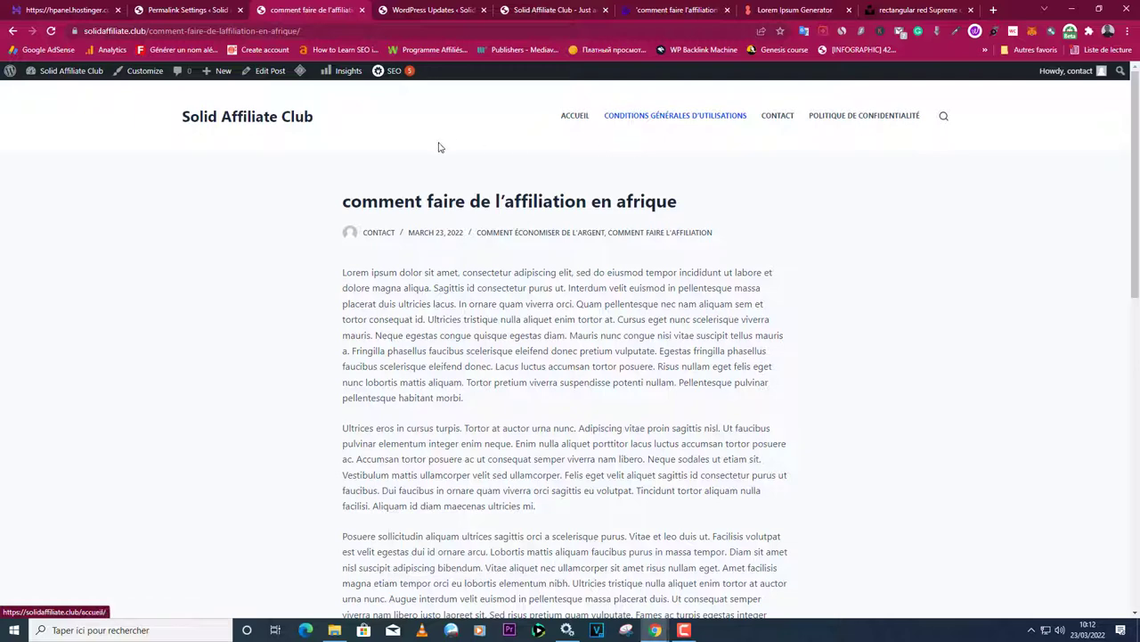
{"action": "left_click", "coordinate": [178, 9]}
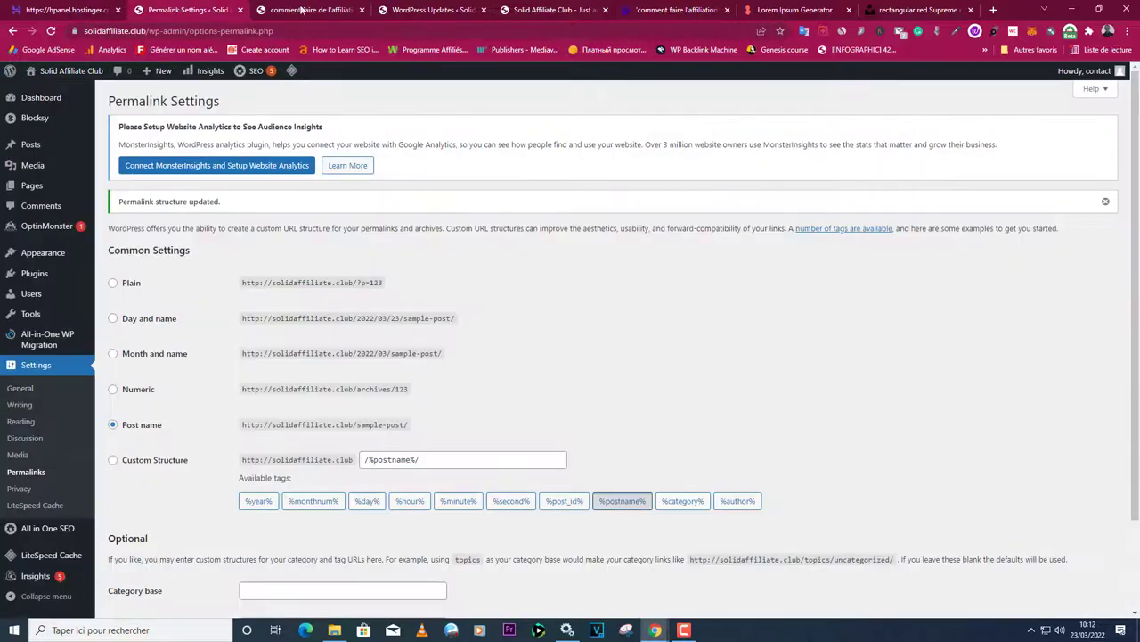
{"action": "left_click", "coordinate": [302, 8]}
{"action": "left_click", "coordinate": [192, 9]}
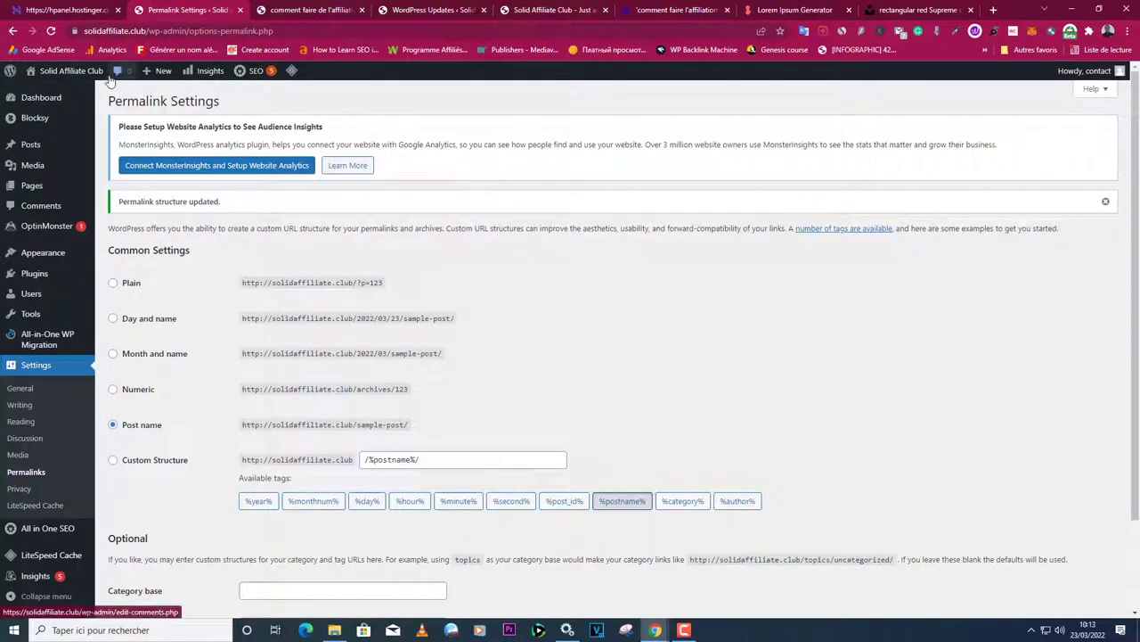
{"action": "mouse_move", "coordinate": [76, 80]}
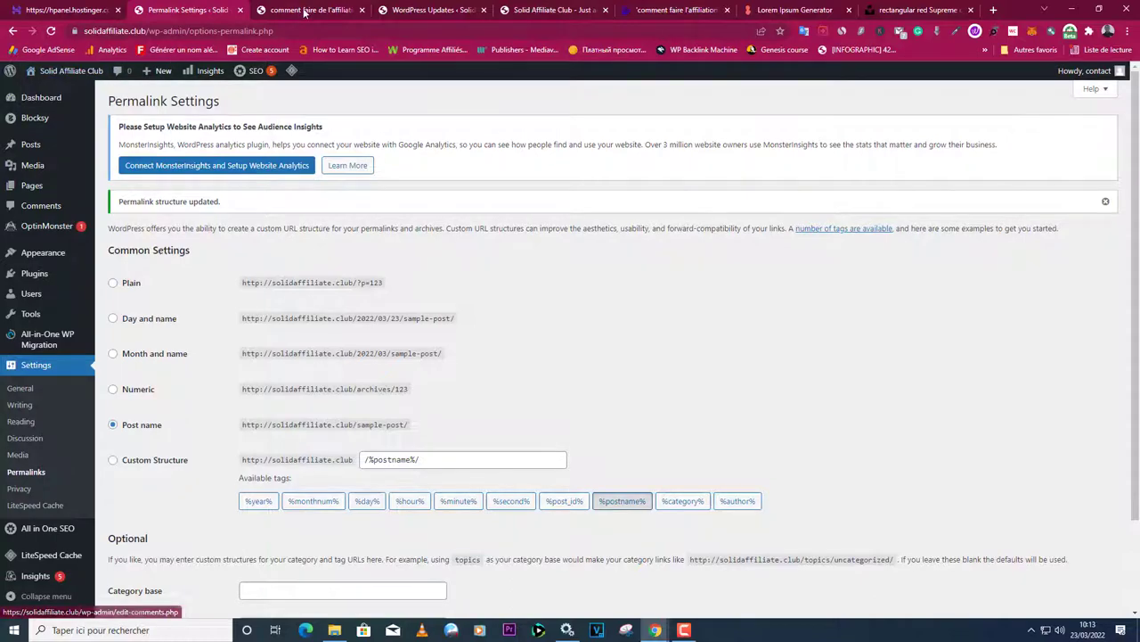
From the post "comment faire de l'affiliation en afrique", open the site customizer and create a menu named Principal assigned to Header Menu 2.
{"action": "left_click", "coordinate": [302, 10]}
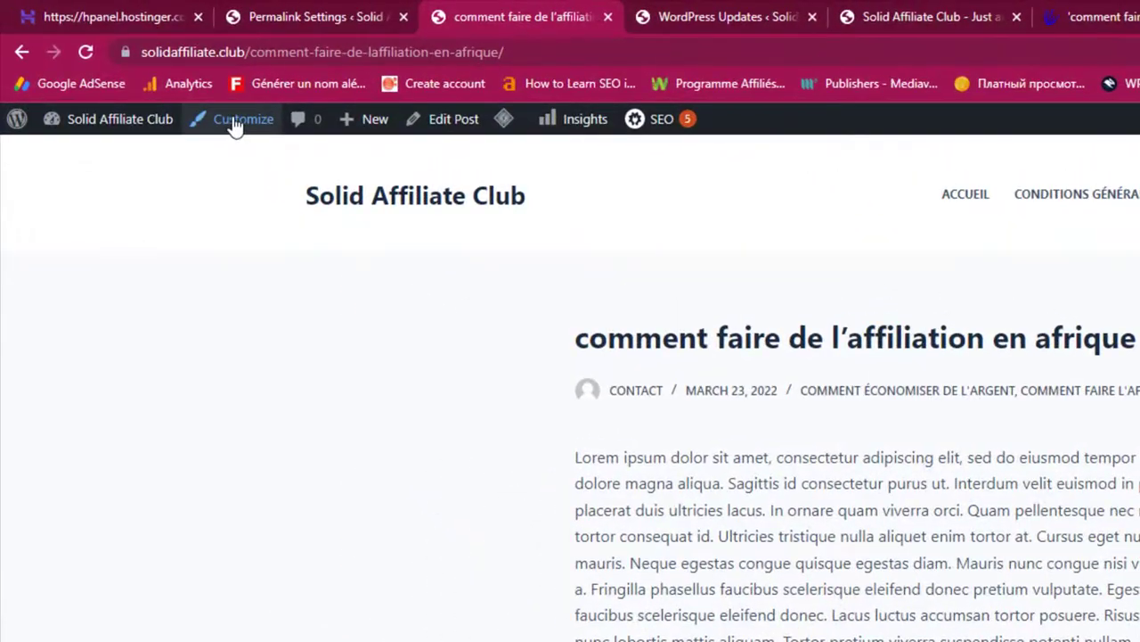
{"action": "left_click", "coordinate": [235, 122]}
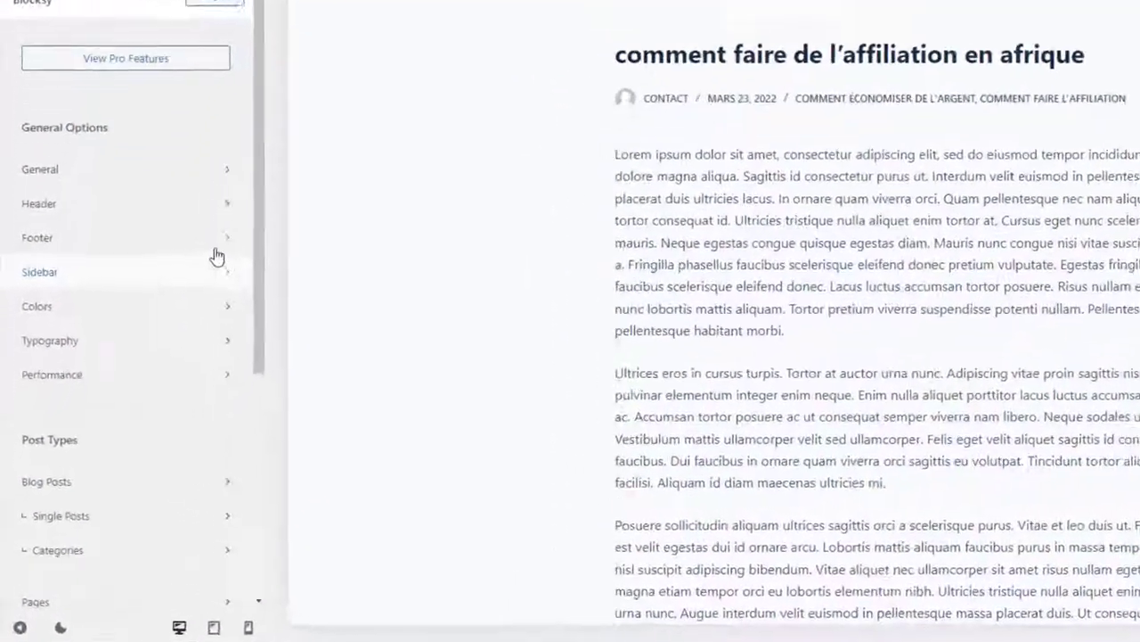
{"action": "scroll", "coordinate": [148, 419], "scroll_direction": "down", "scroll_amount": 3}
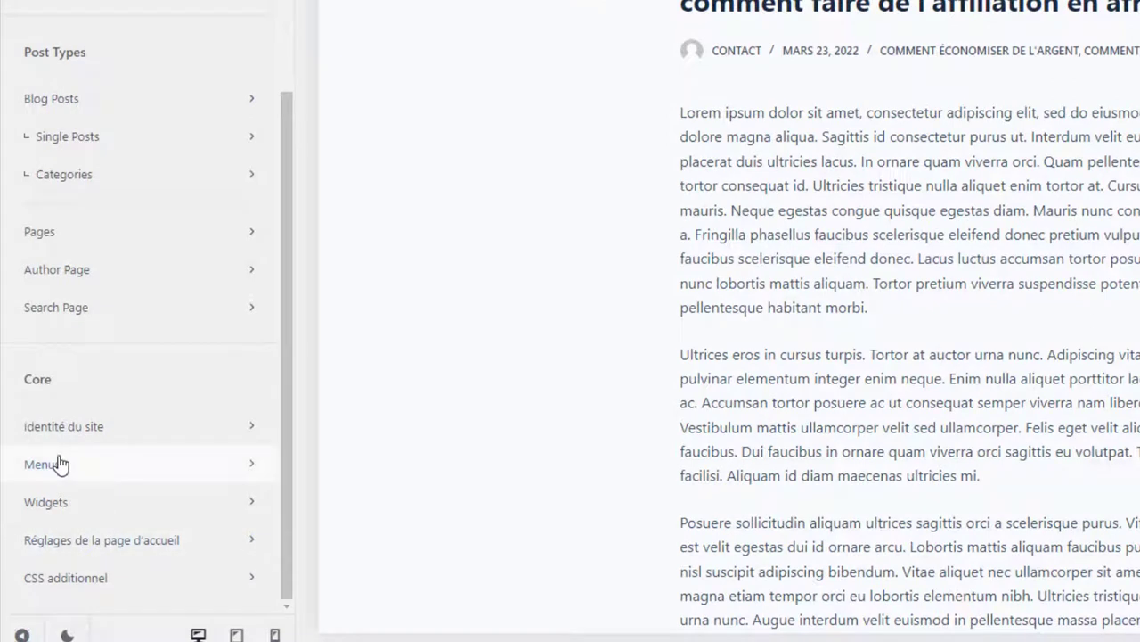
{"action": "left_click", "coordinate": [59, 465]}
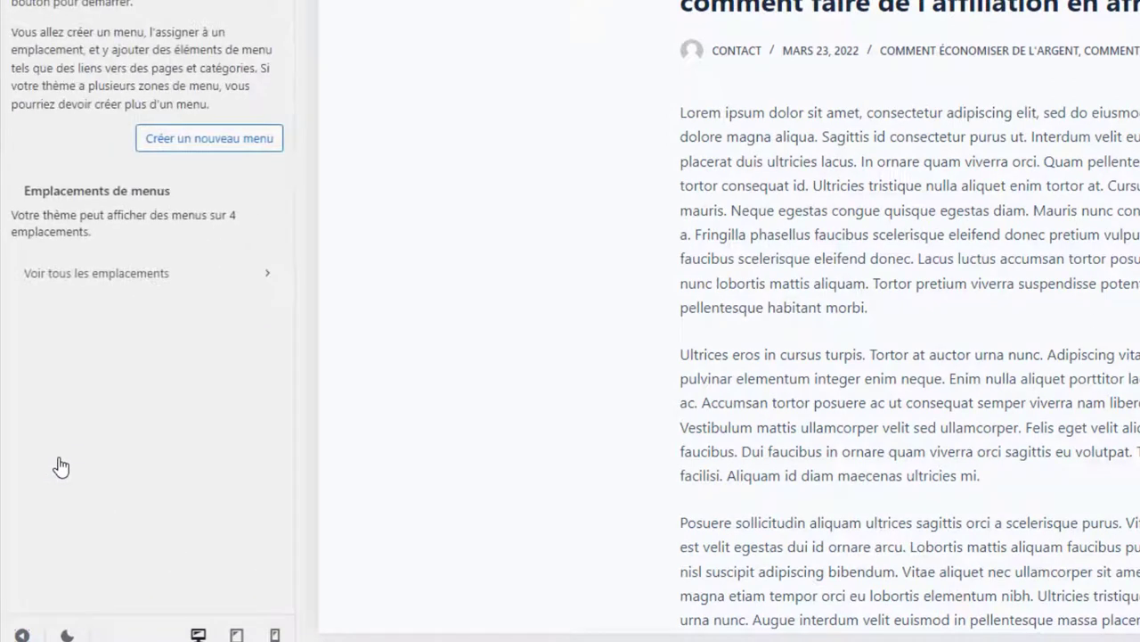
{"action": "left_click", "coordinate": [213, 151]}
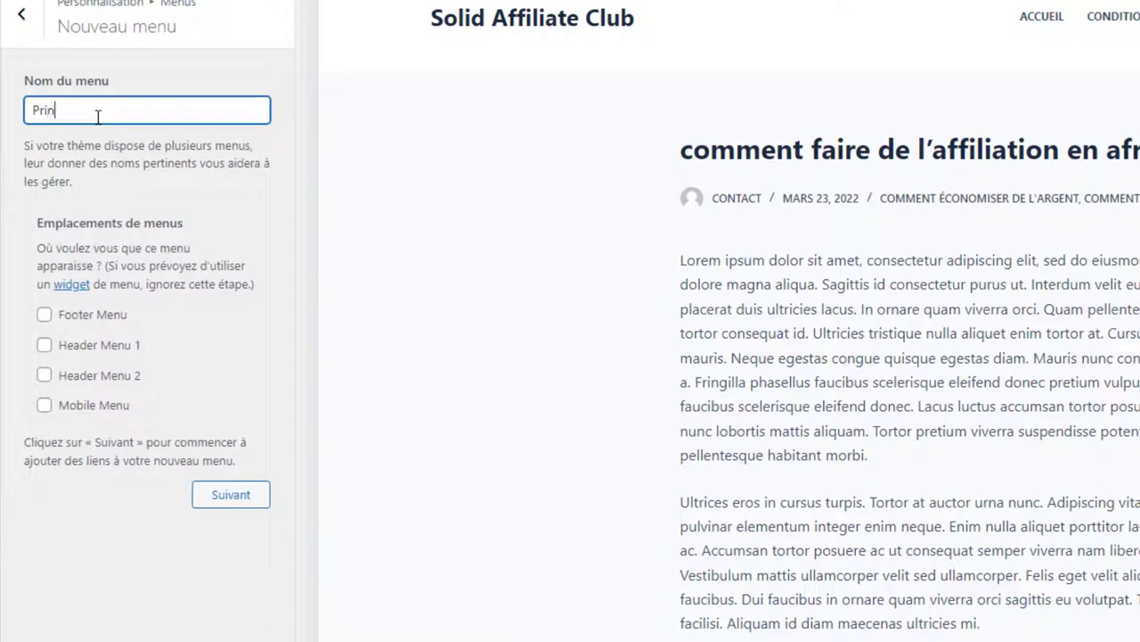
{"action": "type", "text": "Principal"}
{"action": "left_click", "coordinate": [43, 376]}
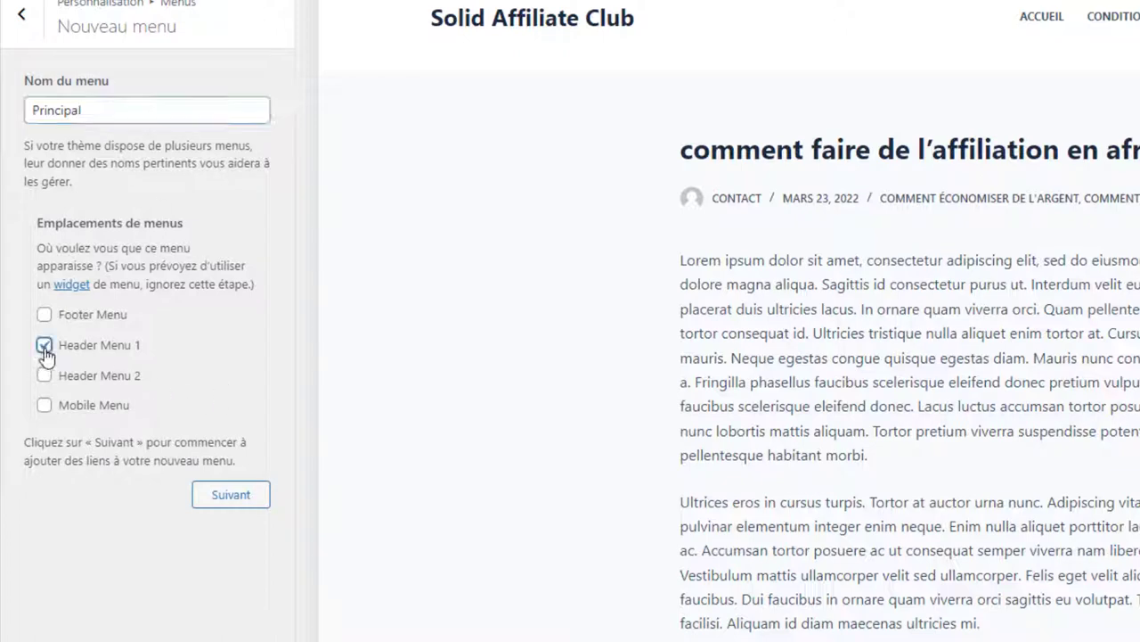
{"action": "left_click", "coordinate": [222, 496]}
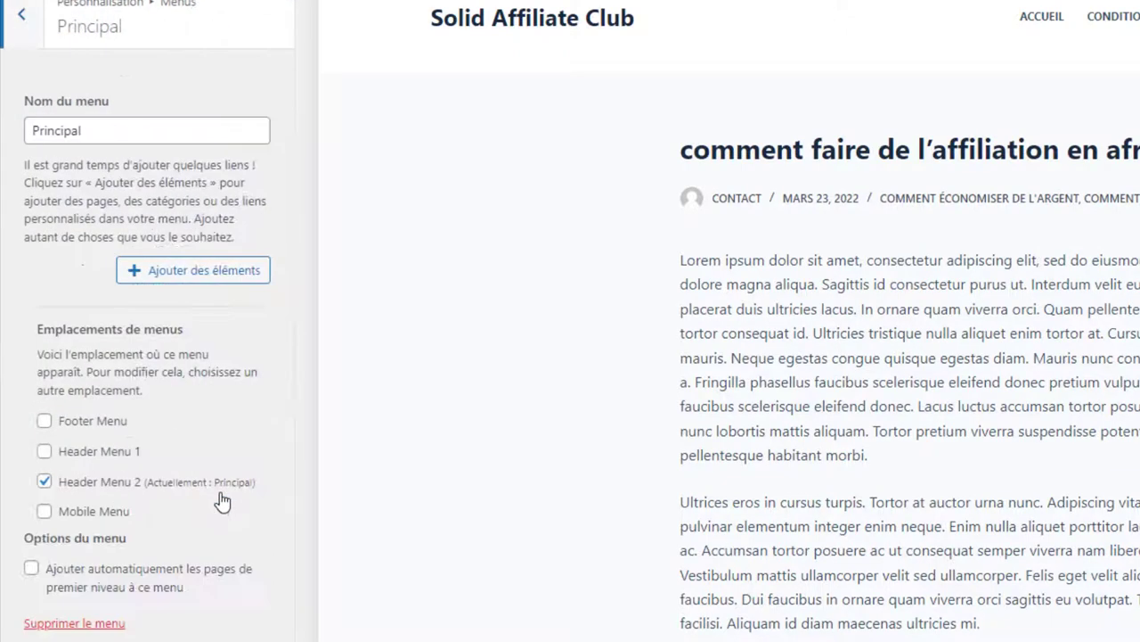
Add the Accueil and Contact pages to the Principal menu.
{"action": "left_click", "coordinate": [194, 280]}
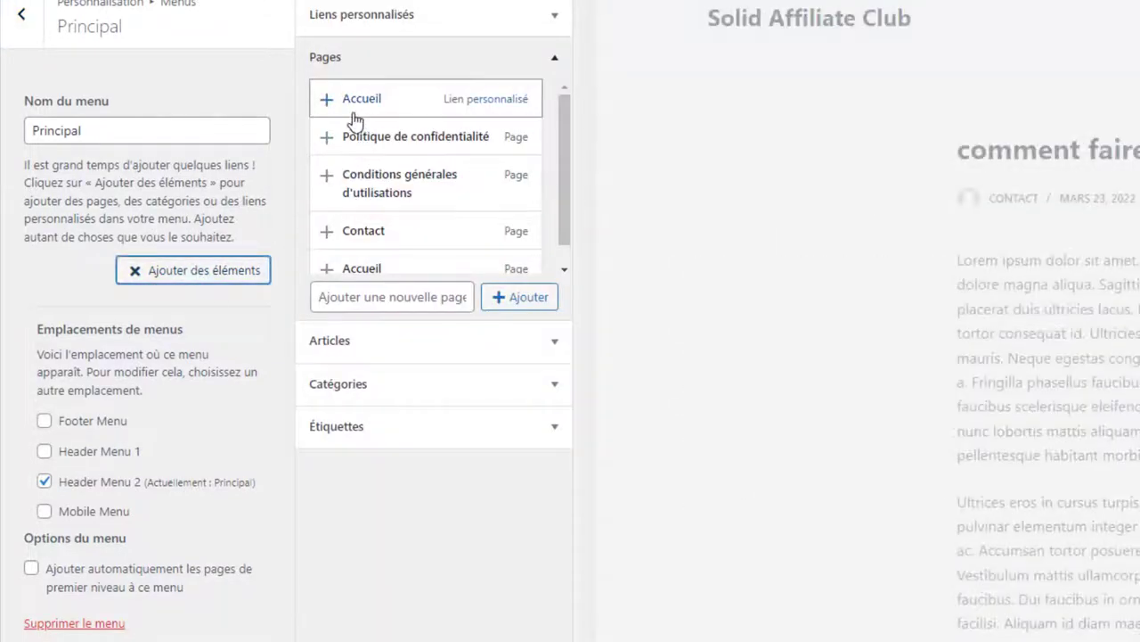
{"action": "left_click", "coordinate": [329, 272]}
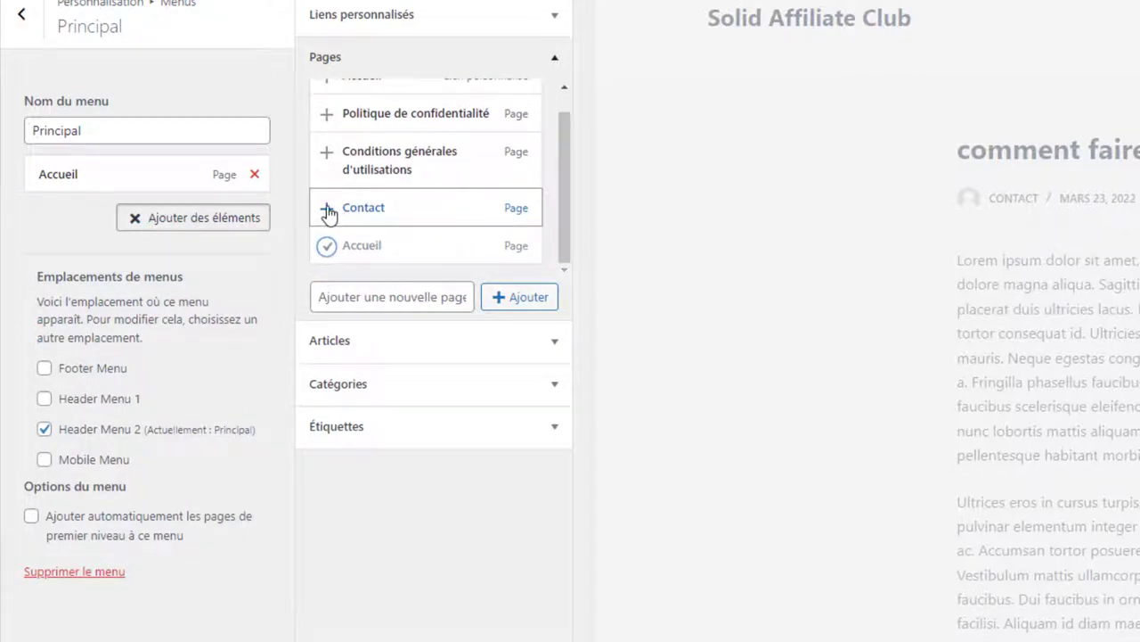
{"action": "left_click", "coordinate": [328, 211]}
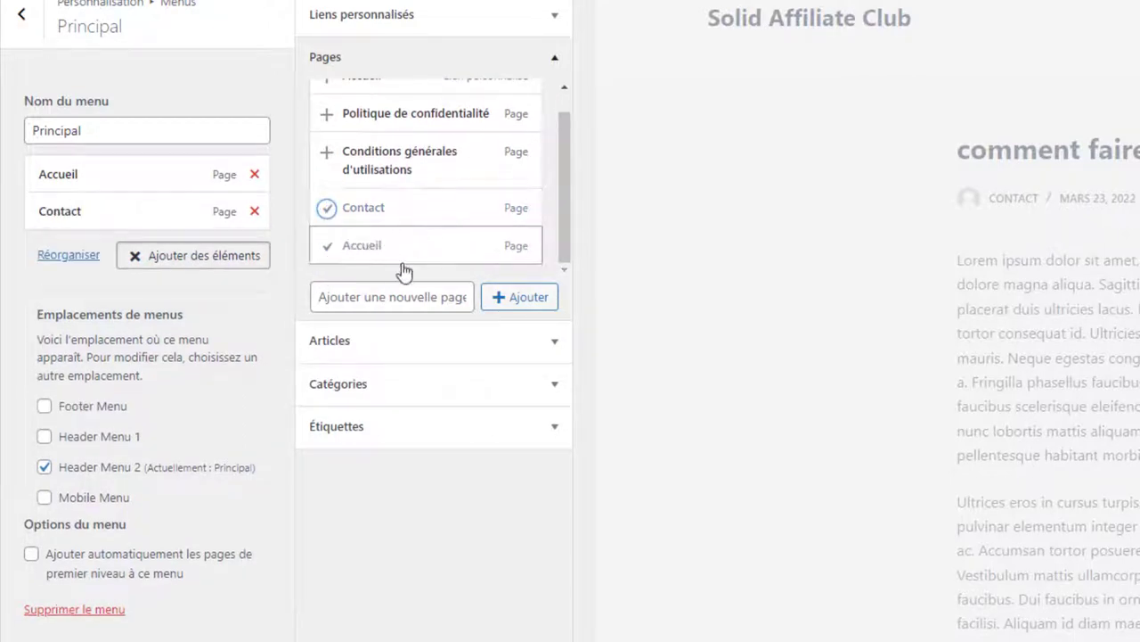
{"action": "scroll", "coordinate": [404, 270], "scroll_direction": "up", "scroll_amount": 1}
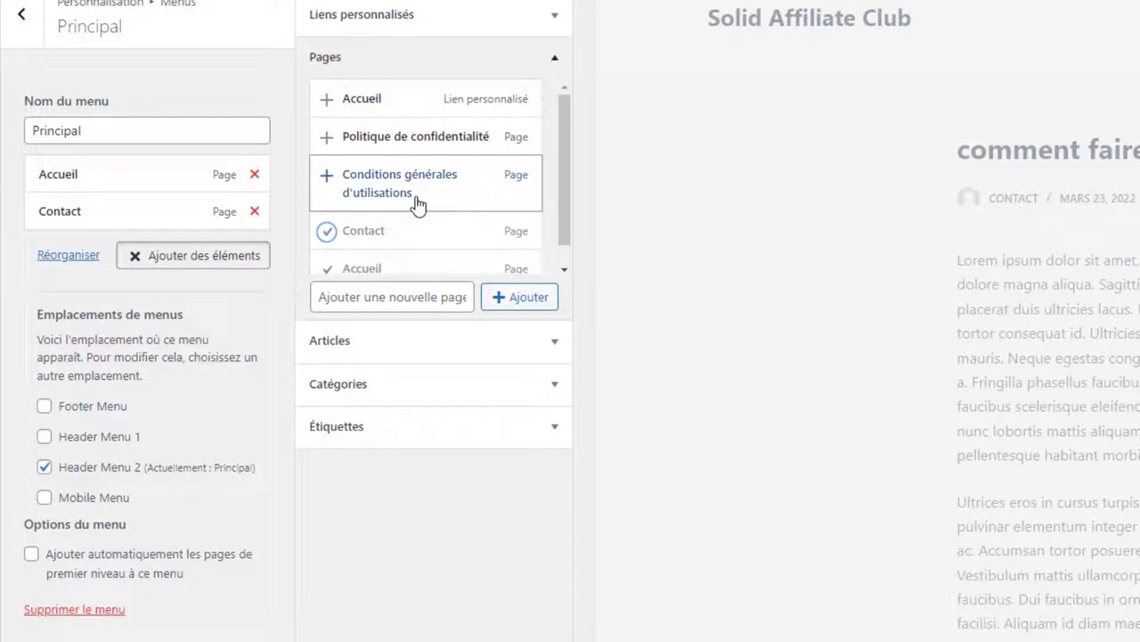
Add the categories Comment Gagner de l'argent, Comment économiser de l'argent and Comment faire l'affiliation to the Principal menu.
{"action": "left_click", "coordinate": [392, 401]}
{"action": "left_click", "coordinate": [328, 247]}
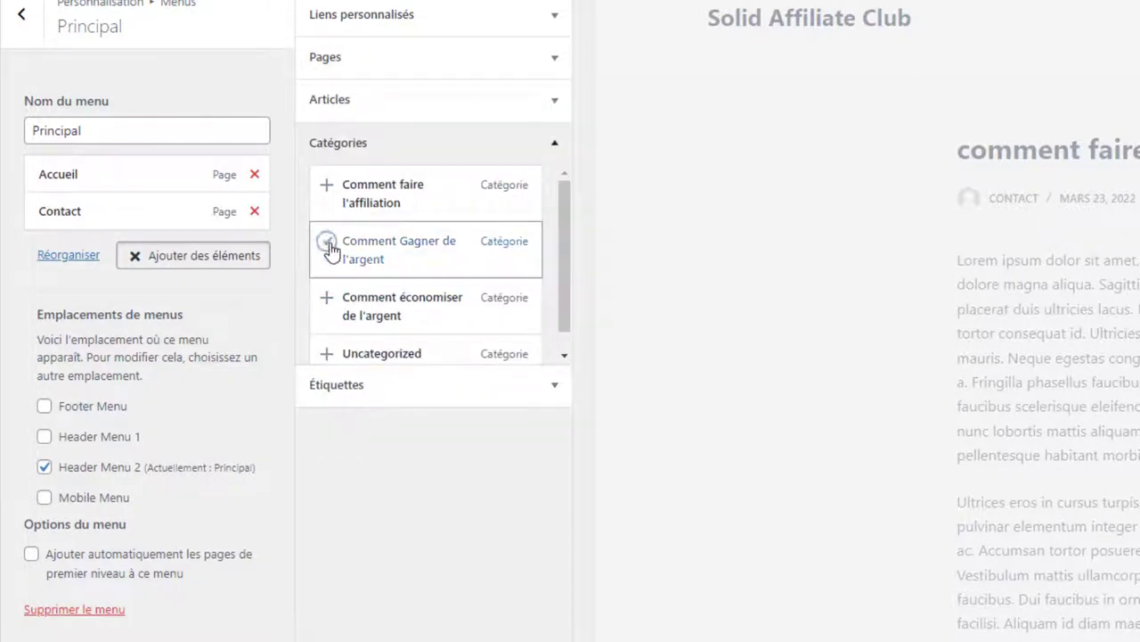
{"action": "left_click", "coordinate": [327, 297]}
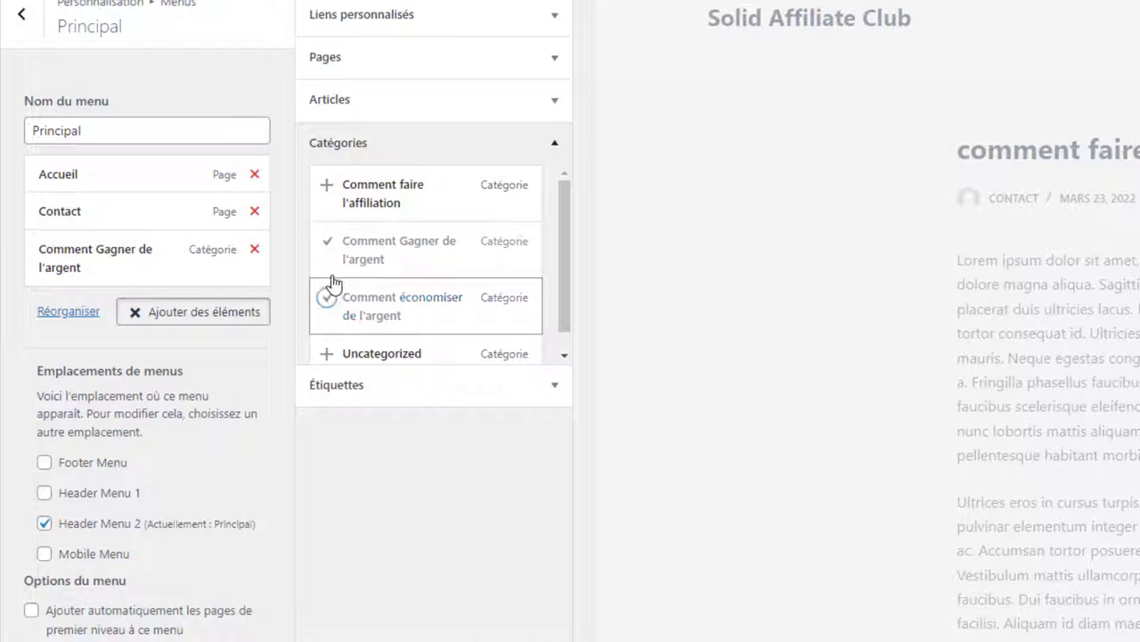
{"action": "left_click", "coordinate": [328, 188]}
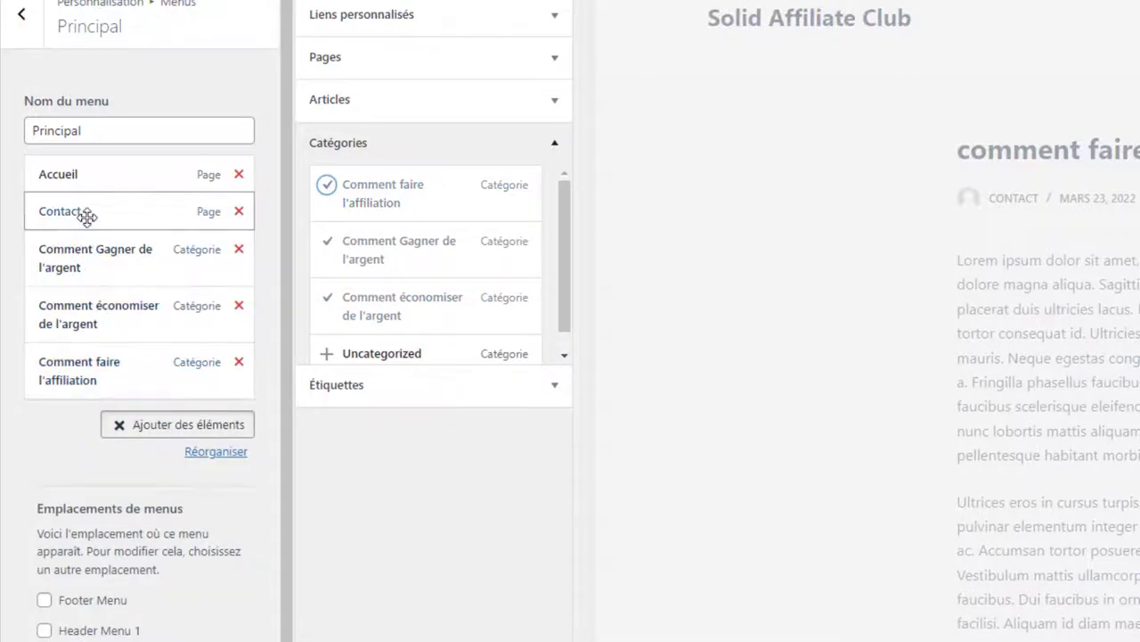
Move Contact to the end of the Principal menu and publish the menu in the Header Menu 1 location.
{"action": "left_click_drag", "start_coordinate": [86, 217], "coordinate": [72, 379]}
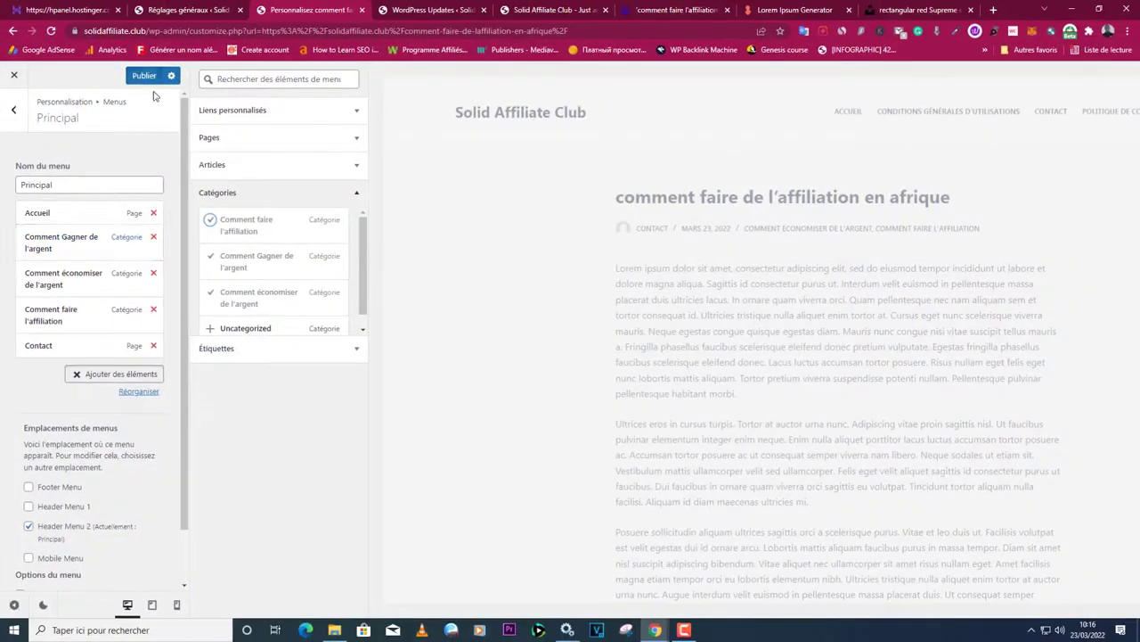
{"action": "left_click", "coordinate": [150, 75]}
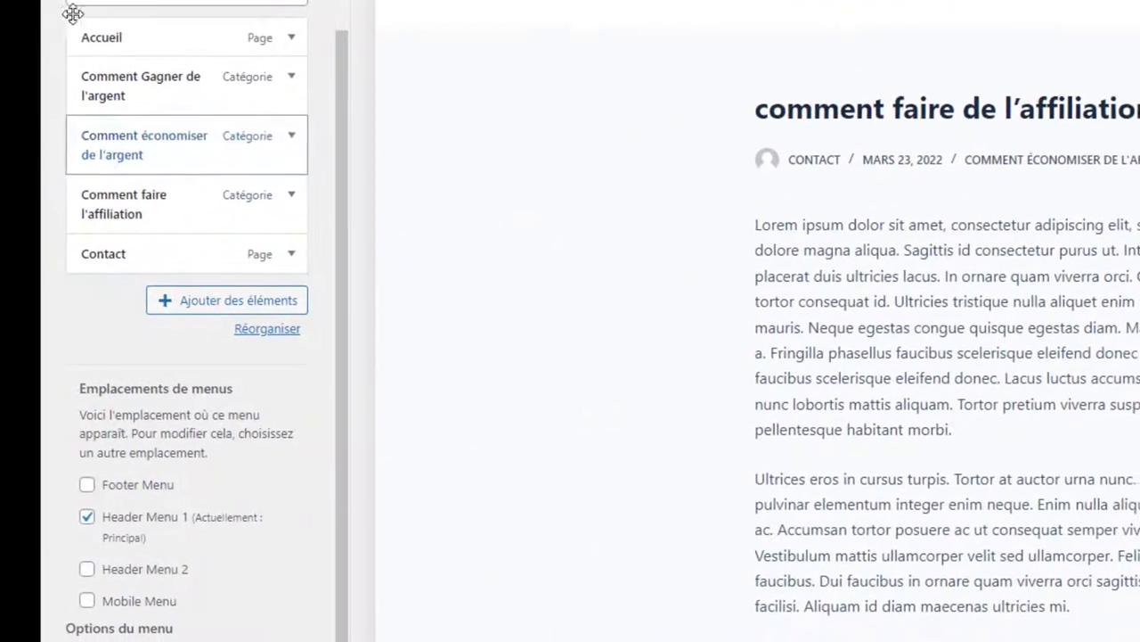
Create a second menu named "pied de page" and assign it to the Footer Menu location.
{"action": "scroll", "coordinate": [76, 18], "scroll_direction": "up", "scroll_amount": 2}
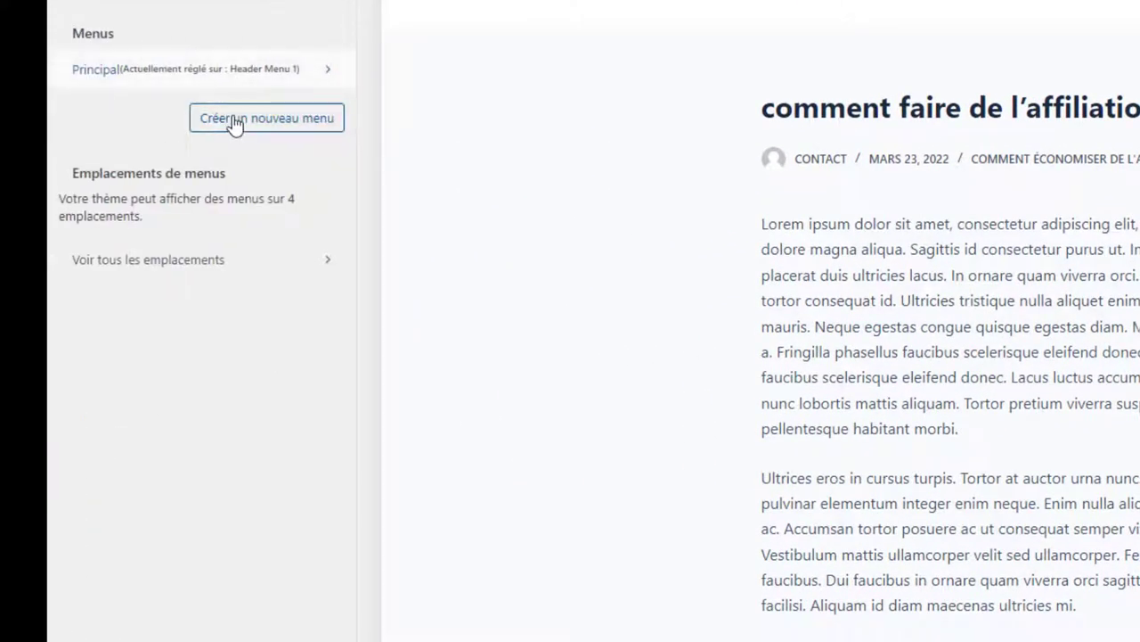
{"action": "left_click", "coordinate": [233, 126]}
{"action": "left_click", "coordinate": [186, 74]}
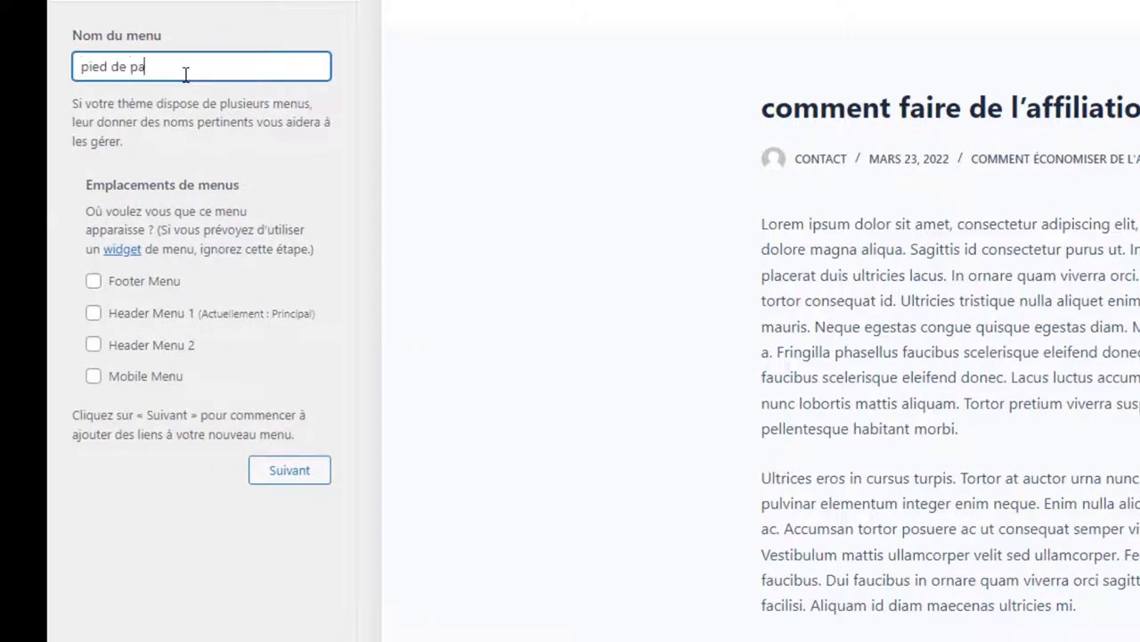
{"action": "left_click", "coordinate": [94, 281]}
{"action": "left_click", "coordinate": [283, 473]}
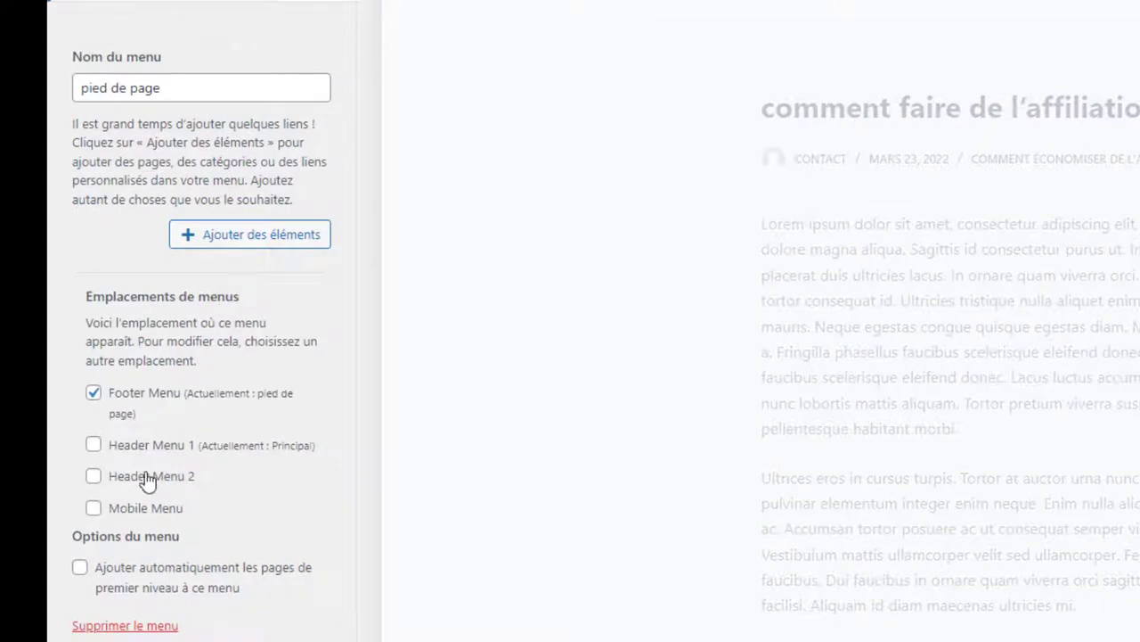
Add the pages Politique de confidentialité, Conditions générales d'utilisations and Contact to the "pied de page" menu, publish it and leave the menu settings.
{"action": "left_click", "coordinate": [185, 238]}
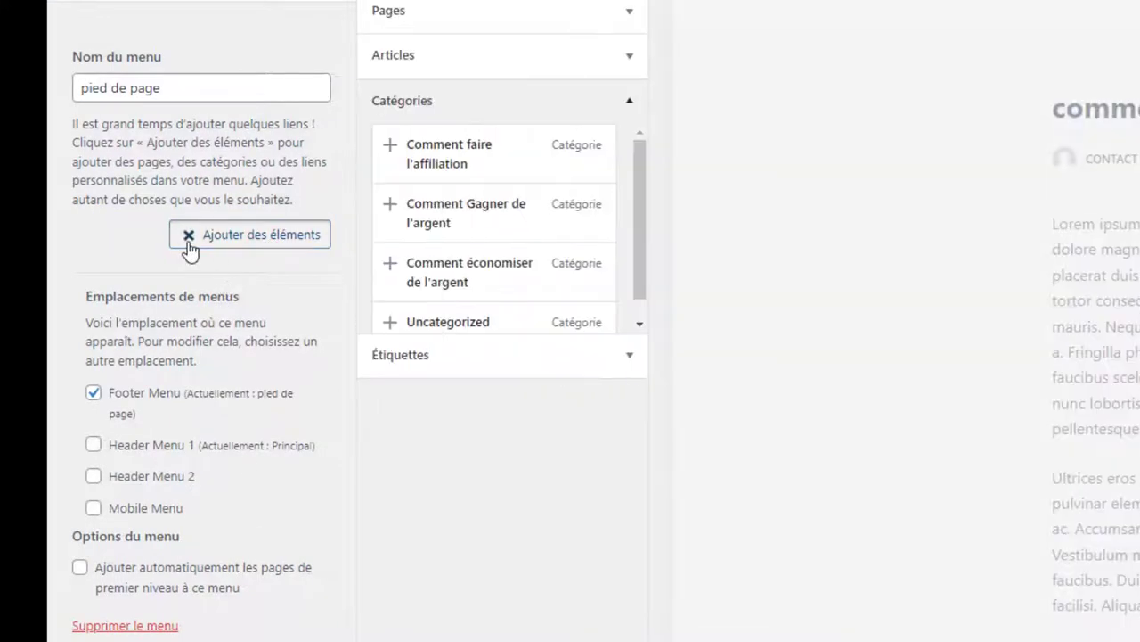
{"action": "left_click", "coordinate": [432, 13]}
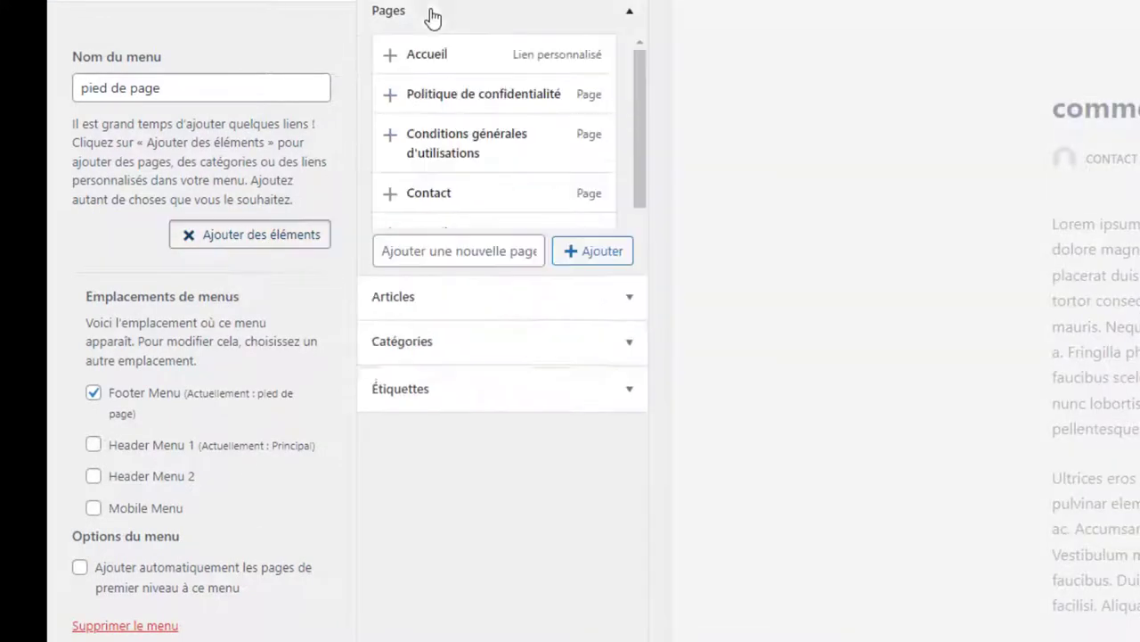
{"action": "left_click", "coordinate": [391, 94]}
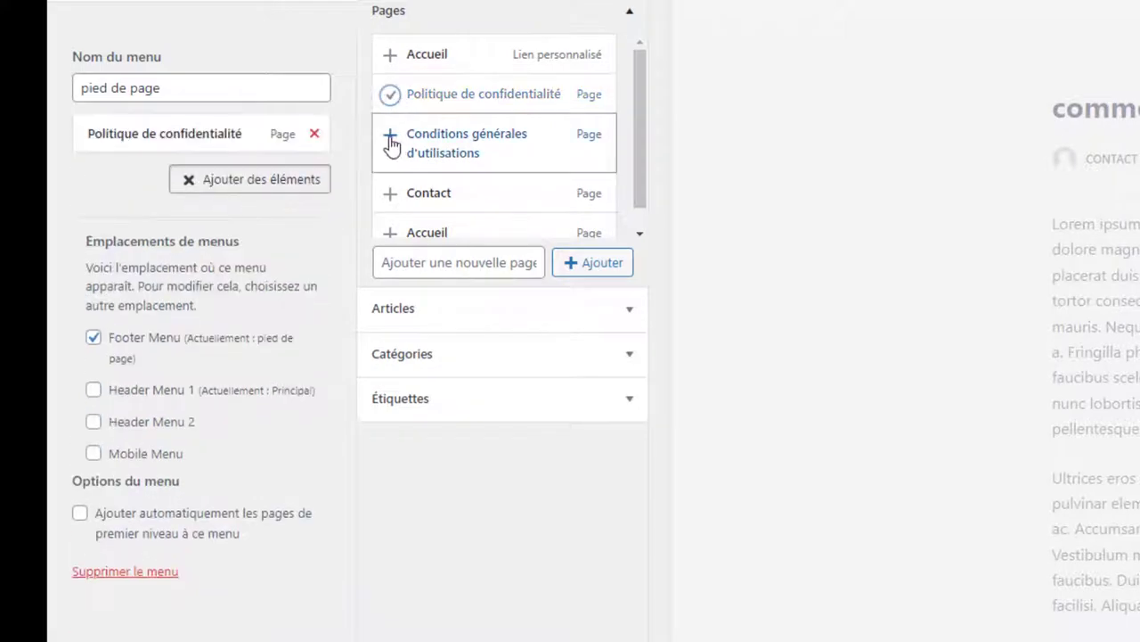
{"action": "left_click", "coordinate": [392, 139]}
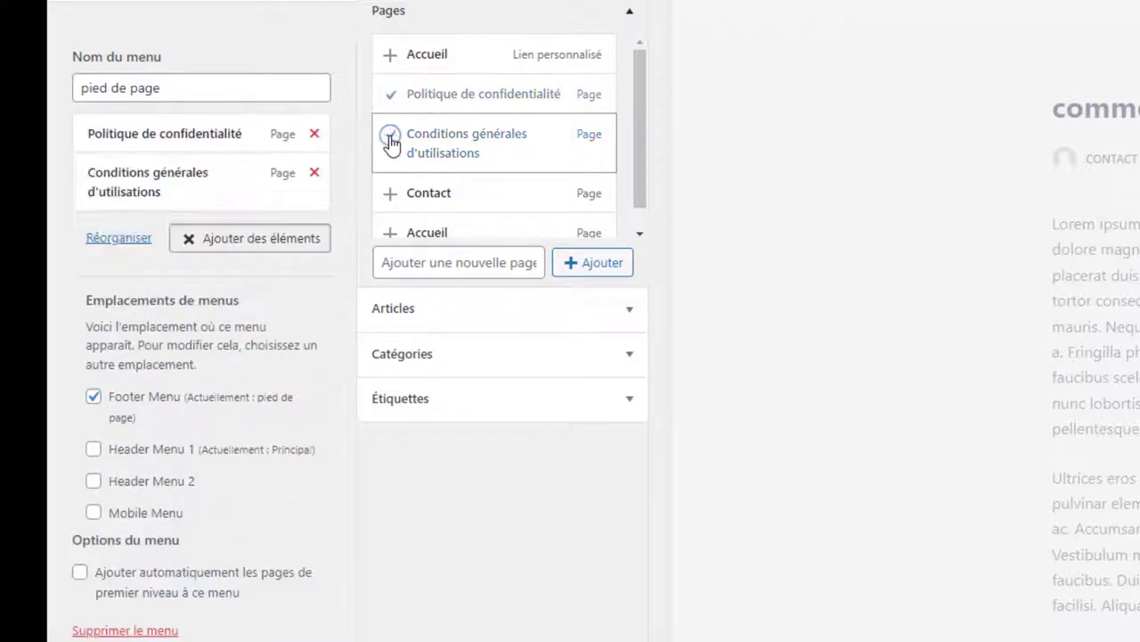
{"action": "left_click", "coordinate": [390, 194]}
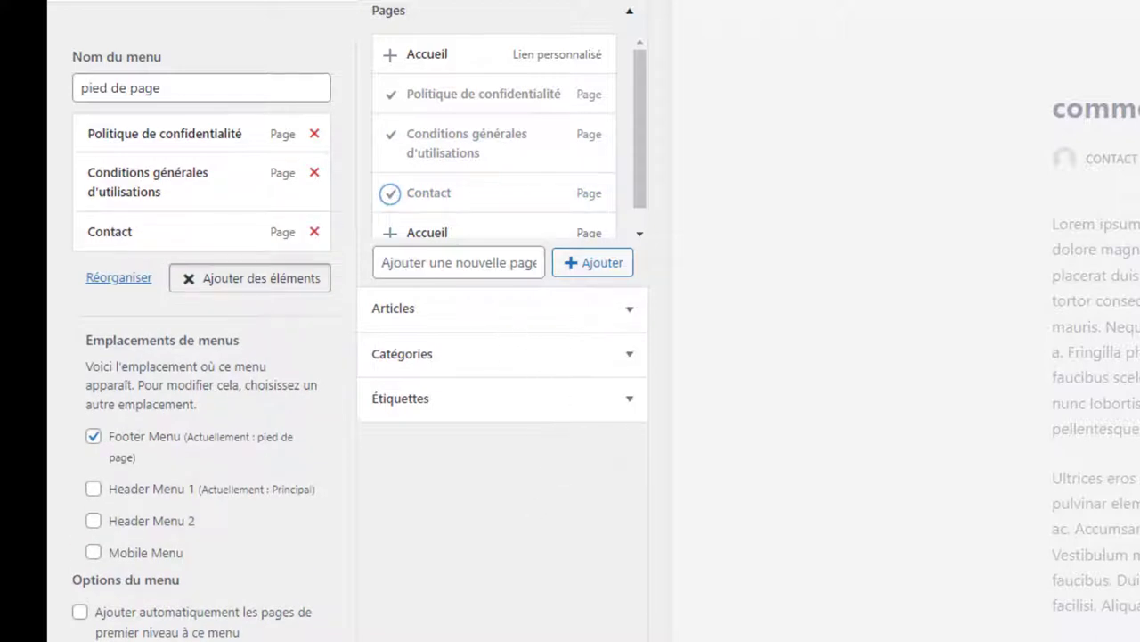
{"action": "key", "text": "Escape"}
{"action": "key", "text": "Escape"}
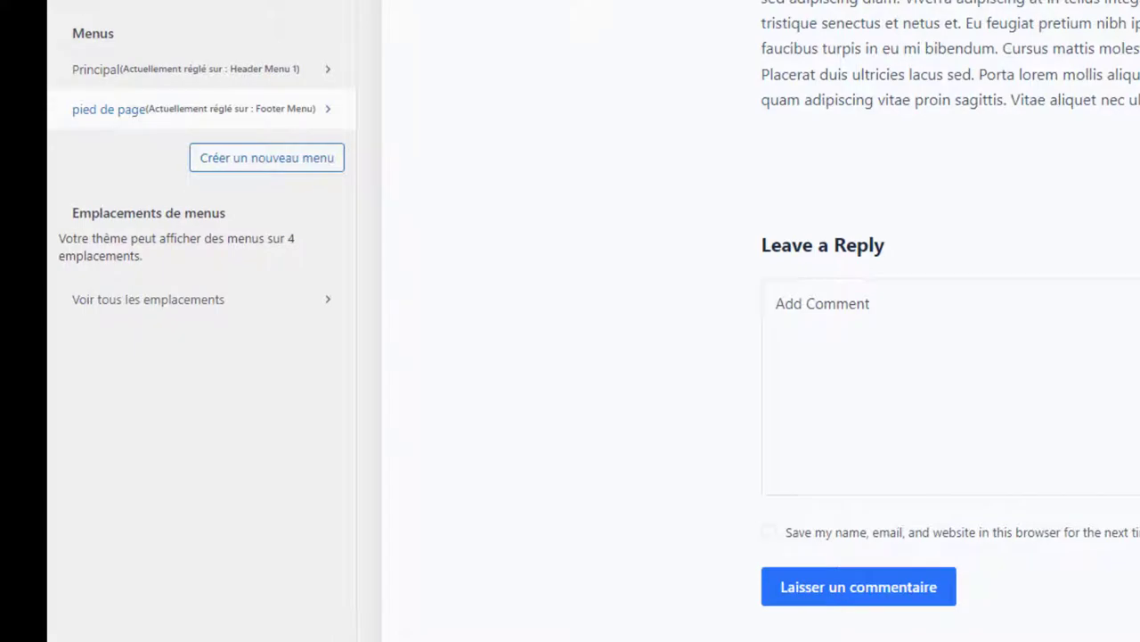
{"action": "key", "text": "Escape"}
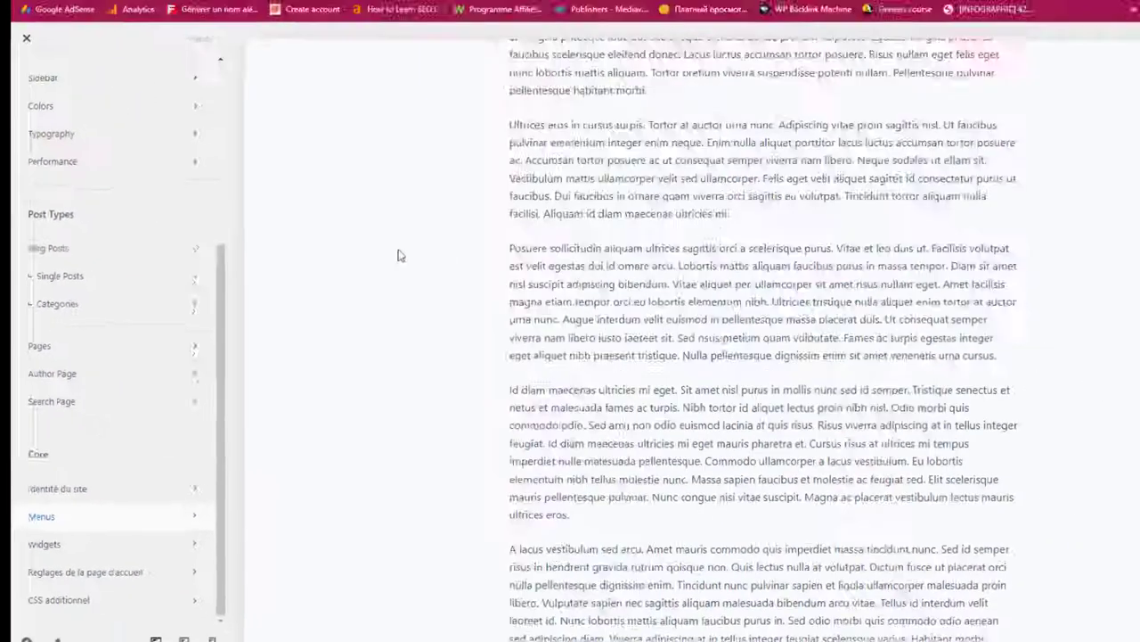
{"action": "scroll", "coordinate": [98, 206], "scroll_direction": "up", "scroll_amount": 3}
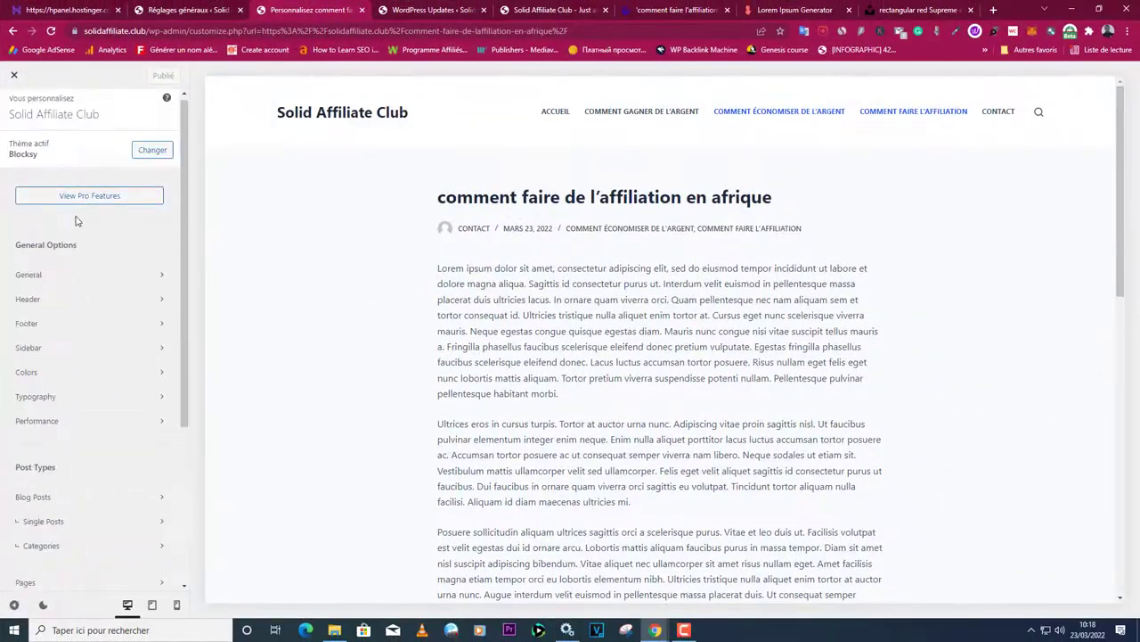
{"action": "left_click", "coordinate": [53, 274]}
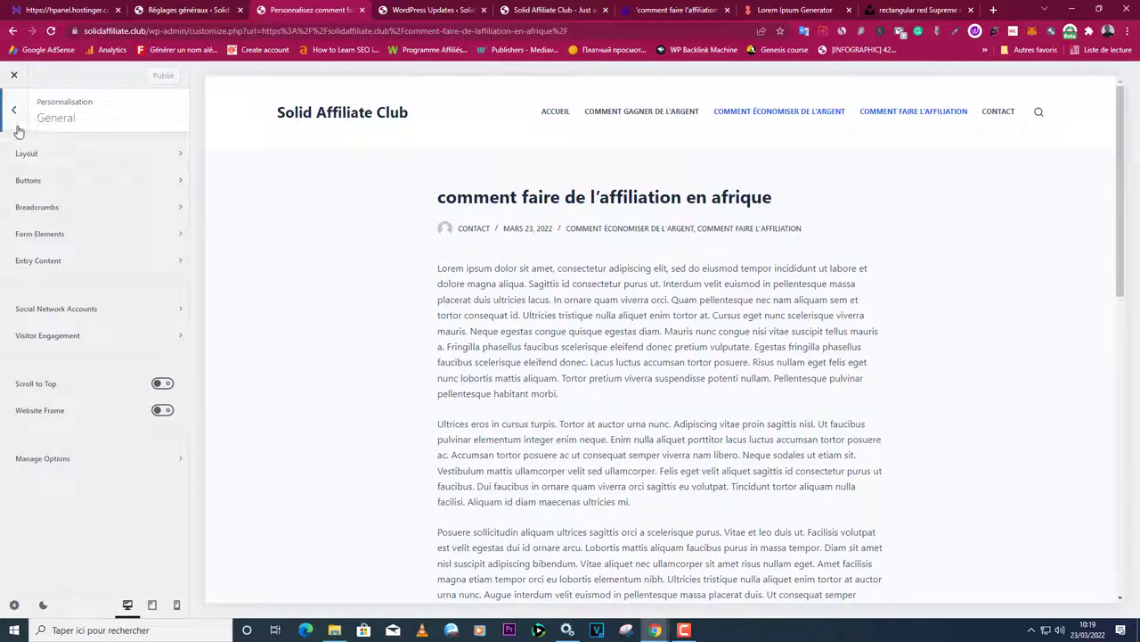
{"action": "left_click", "coordinate": [15, 114]}
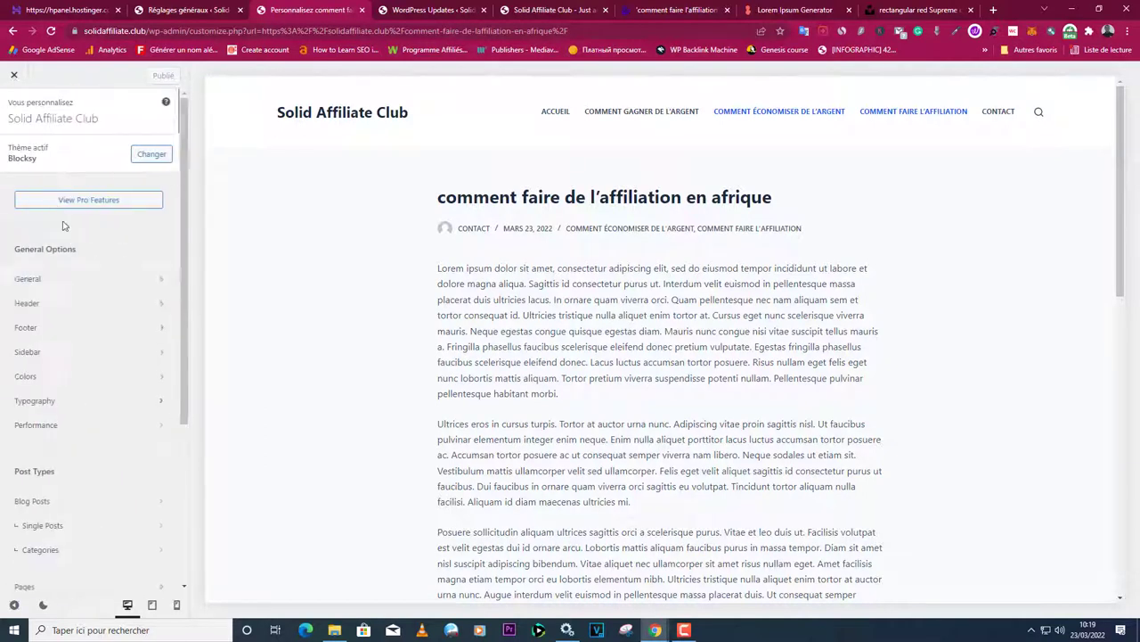
Open the design settings of the Main Row in the desktop header.
{"action": "left_click", "coordinate": [40, 308]}
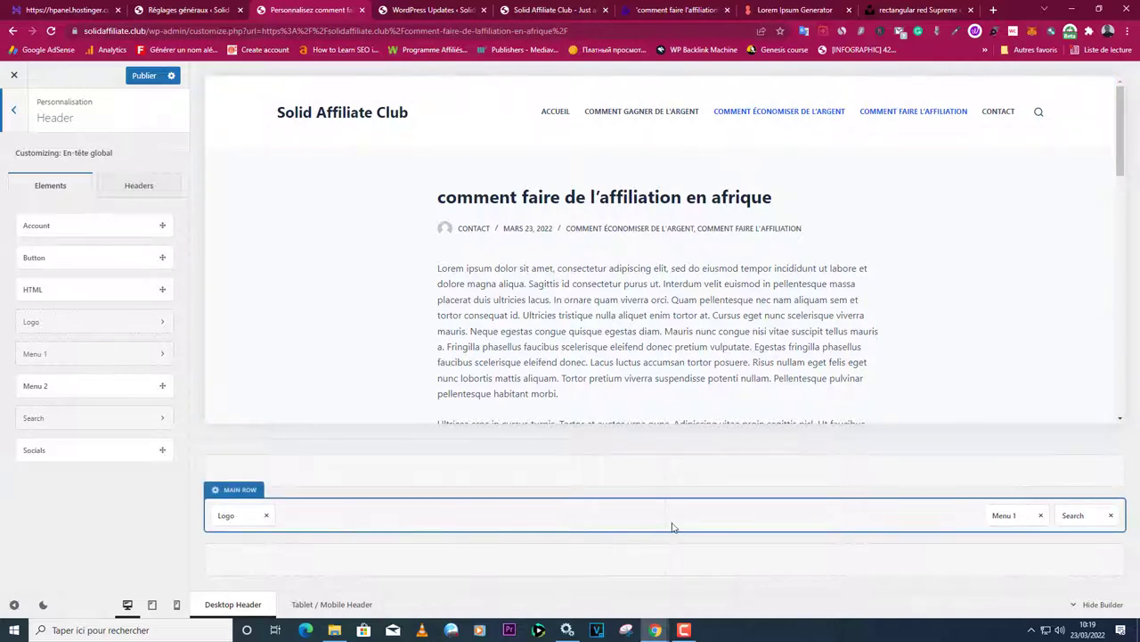
{"action": "left_click", "coordinate": [218, 491]}
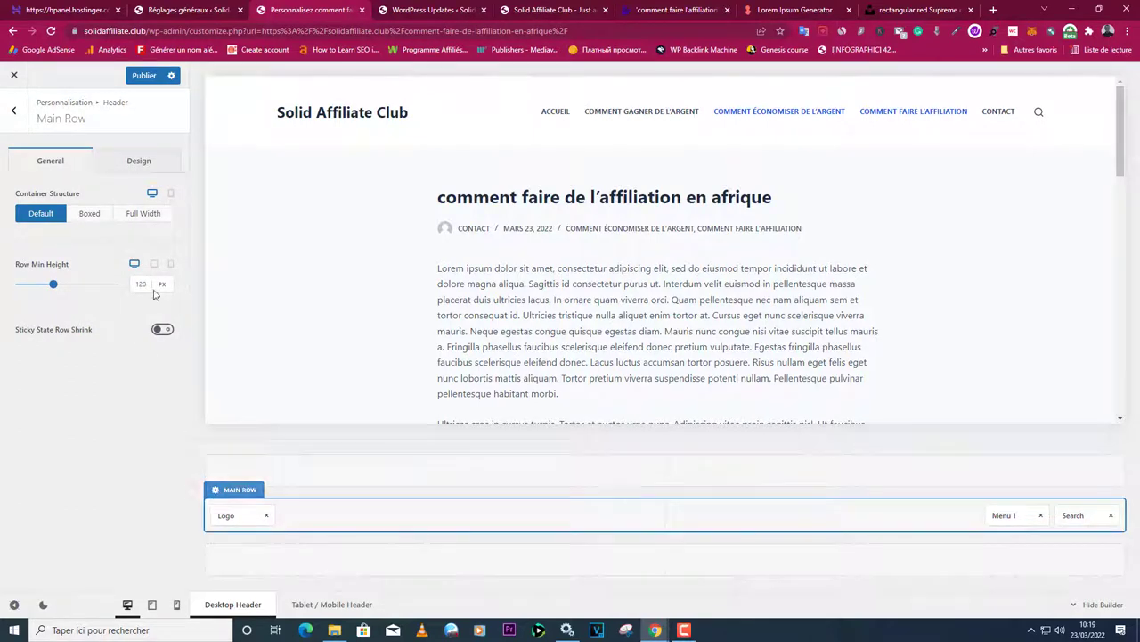
{"action": "left_click", "coordinate": [129, 166]}
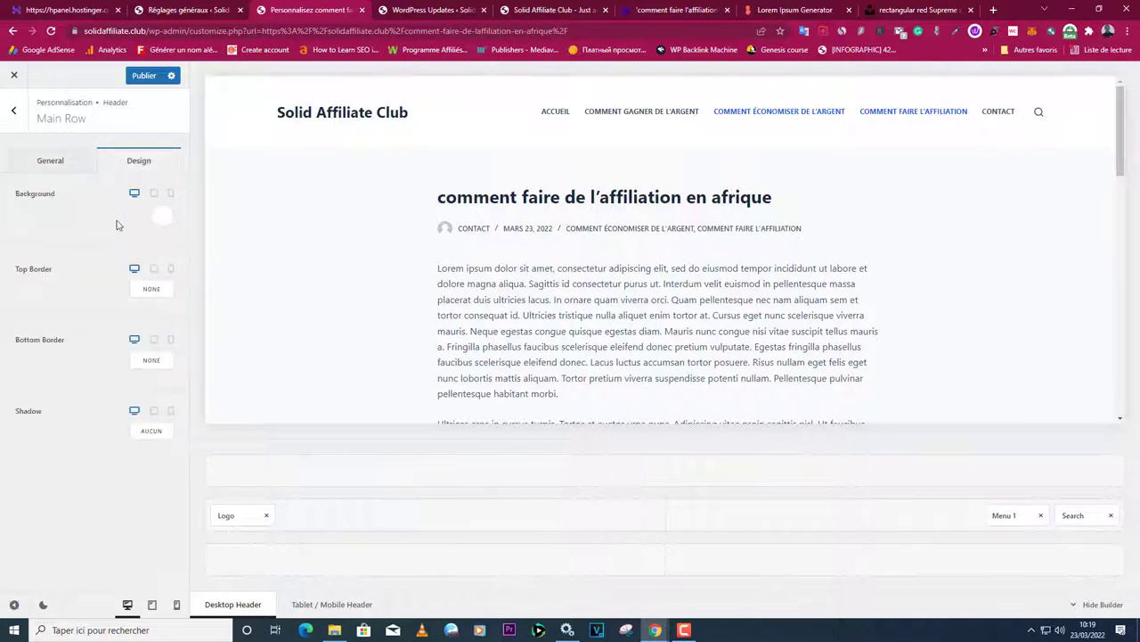